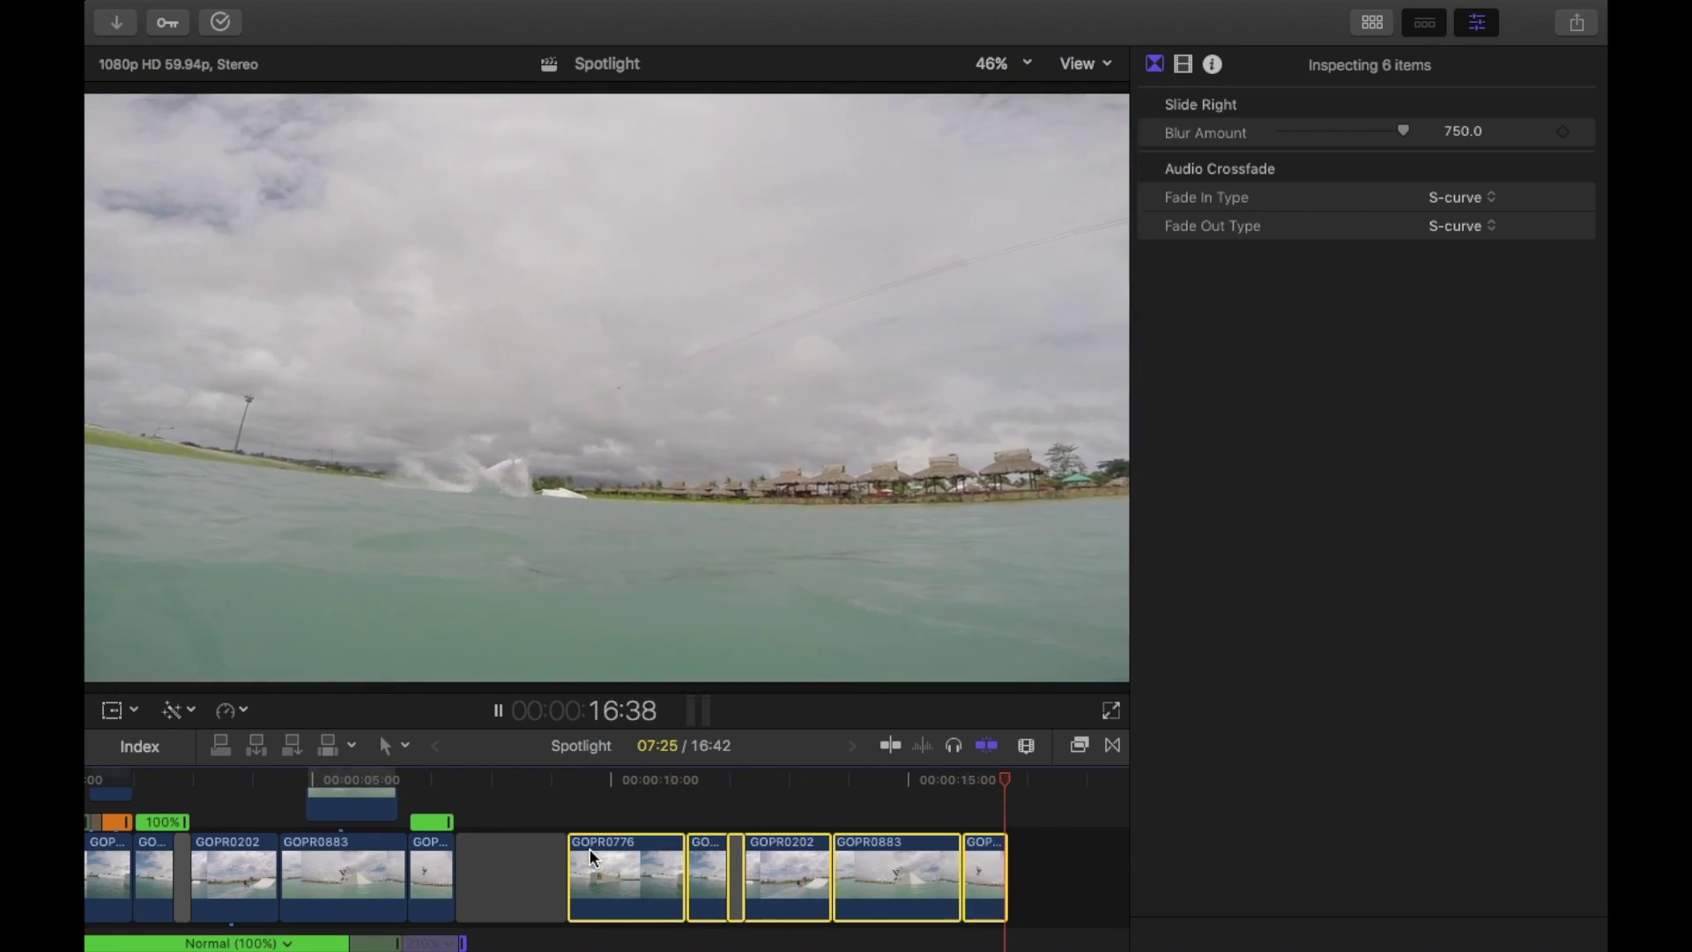
Step: Stop playback at 9:58 as the rider slides onto the white rail
key("space")
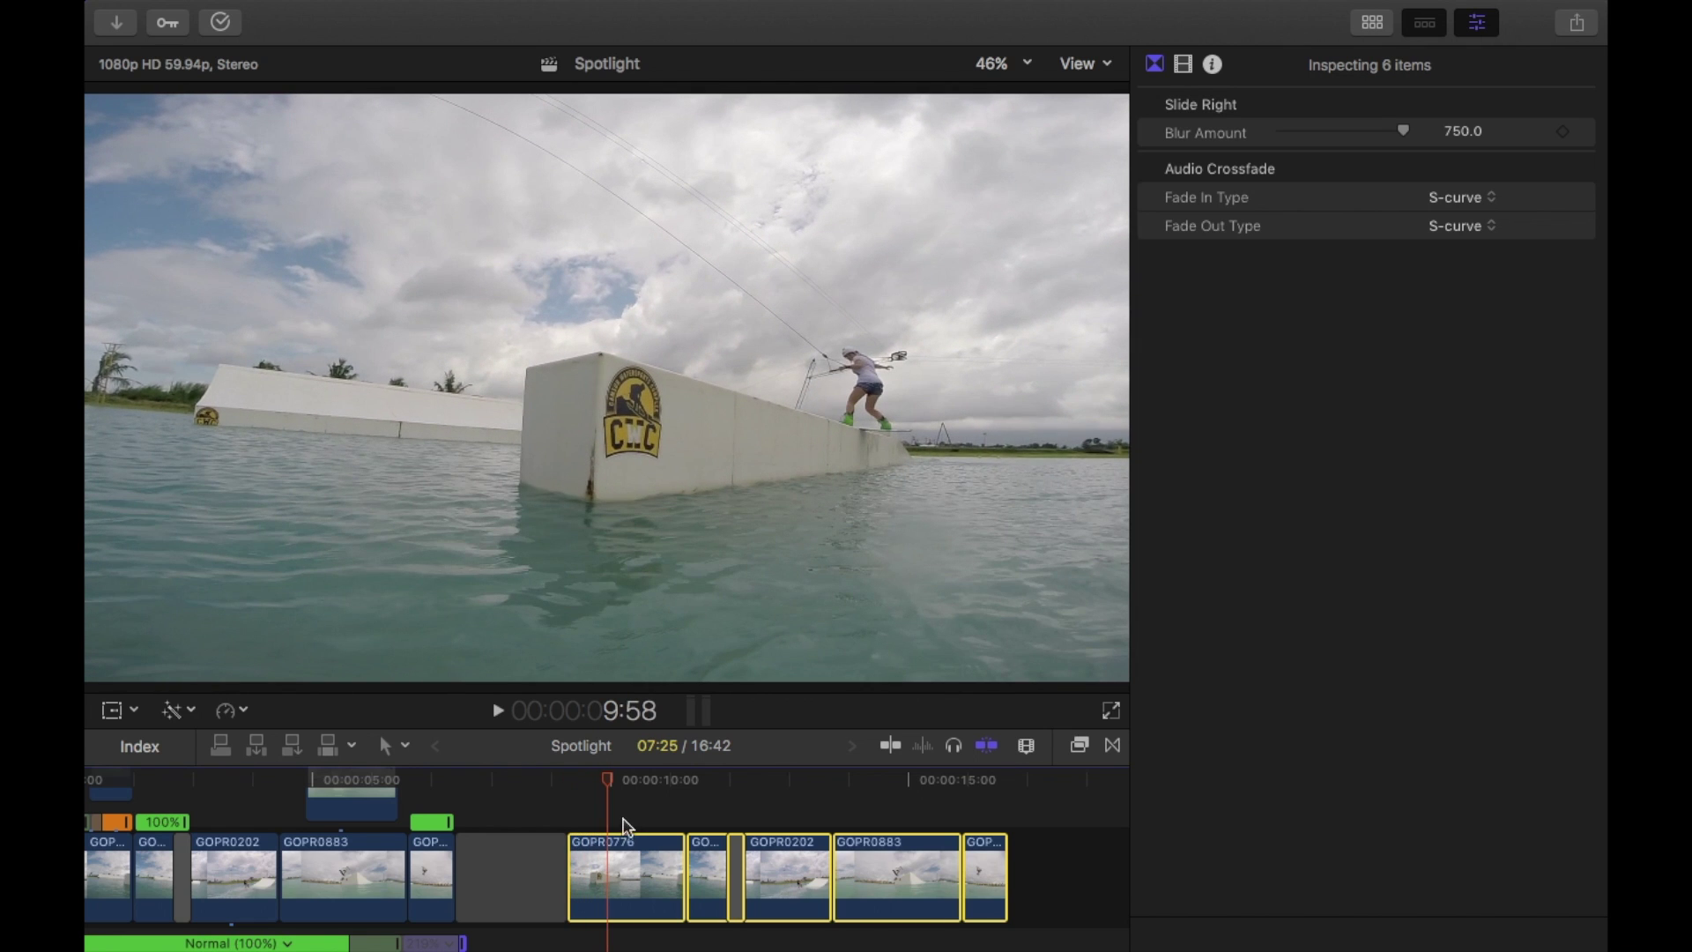
Step: Scrub through the rail slide to the 10:12 moment
left_click_drag(601, 781, 597, 783)
scroll(595, 833, "up", 2)
scroll(596, 833, "right", 2)
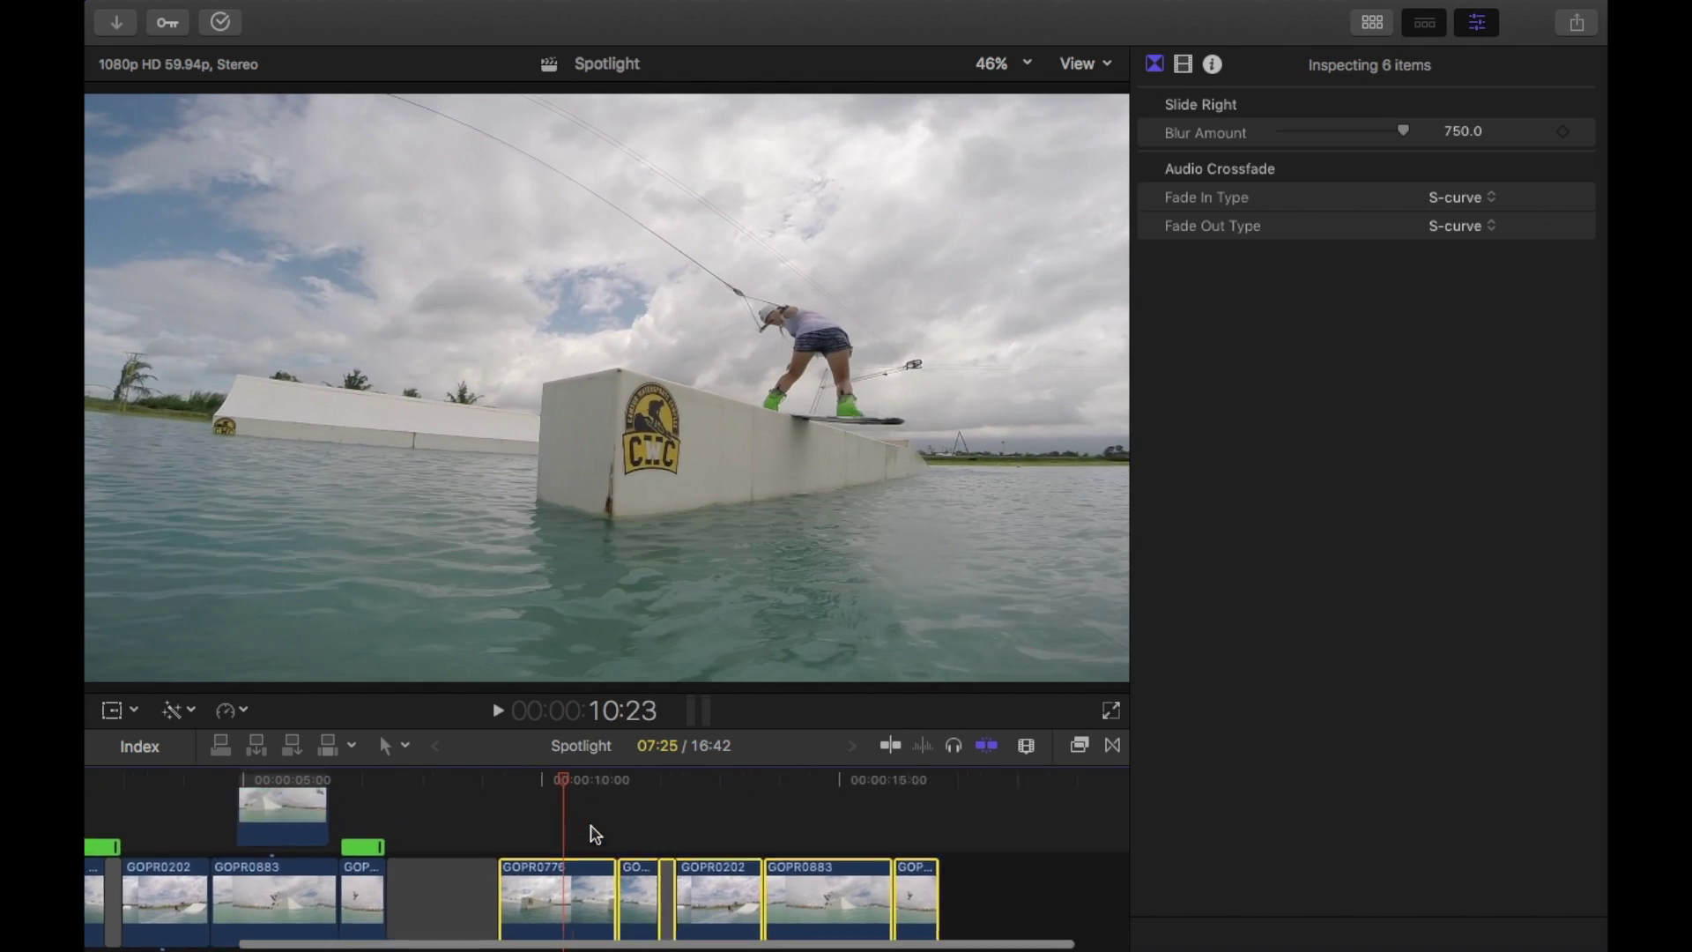
scroll(595, 832, "down", 2)
scroll(595, 833, "right", 1)
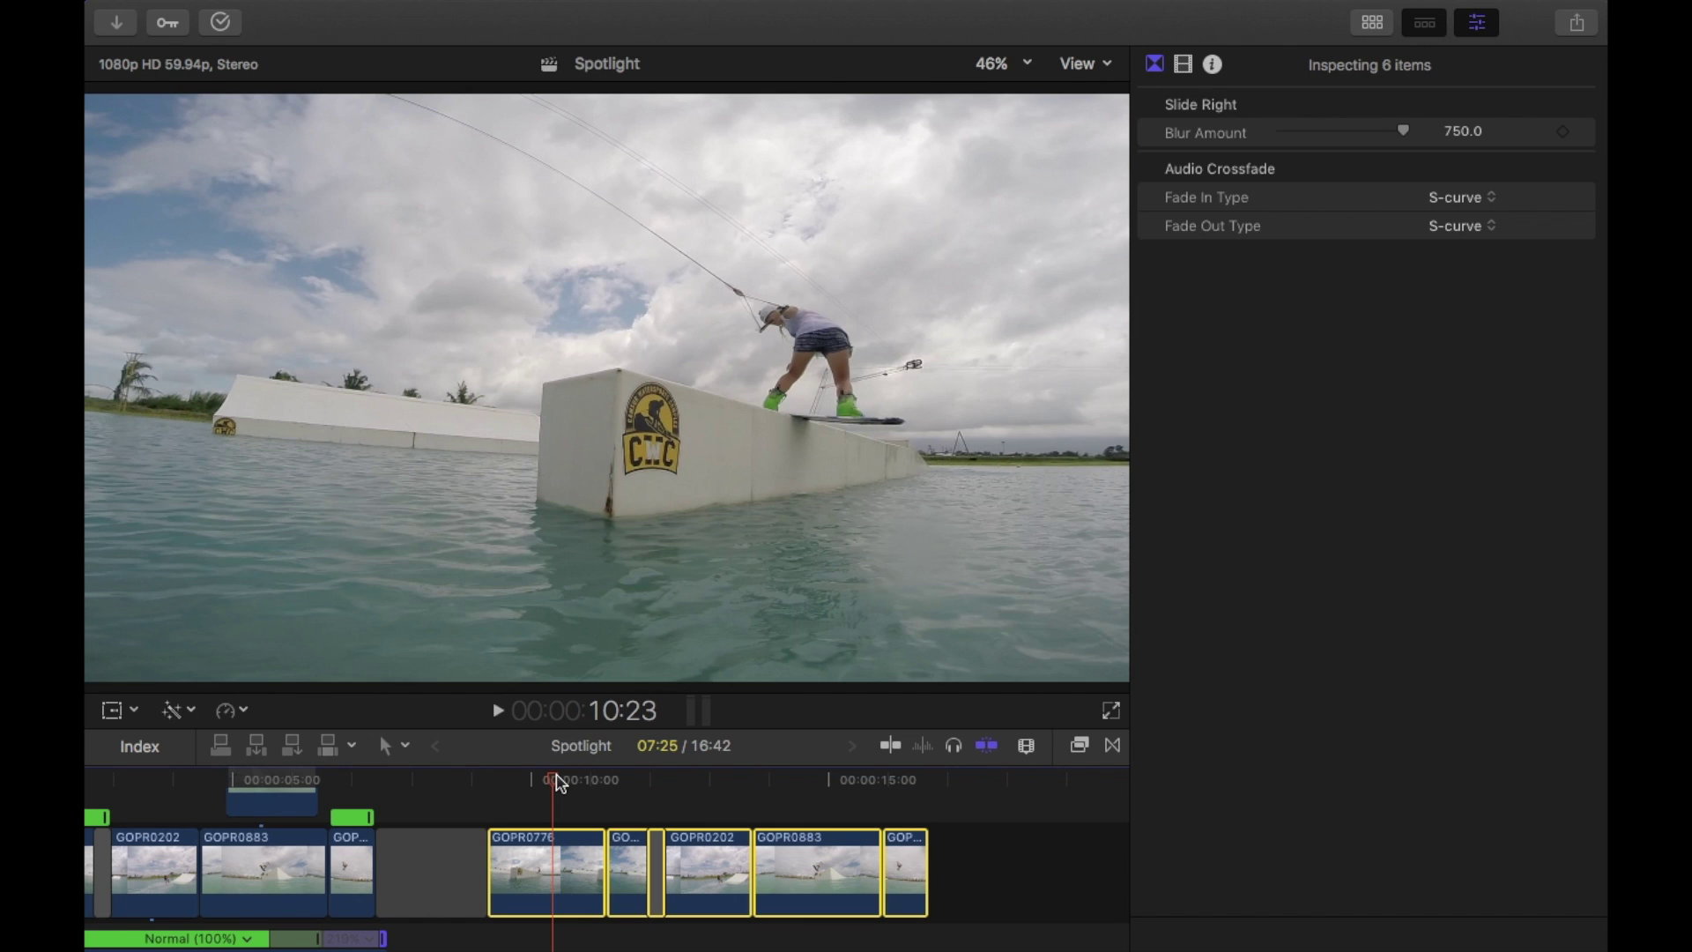
mouse_move(556, 782)
left_mouse_down()
mouse_move(597, 777)
mouse_move(543, 783)
left_mouse_up()
Step: Deselect all clips, select only GOPR0776 at 10:12, and bring up the Share menu
key("super+shift+a")
left_click(540, 859)
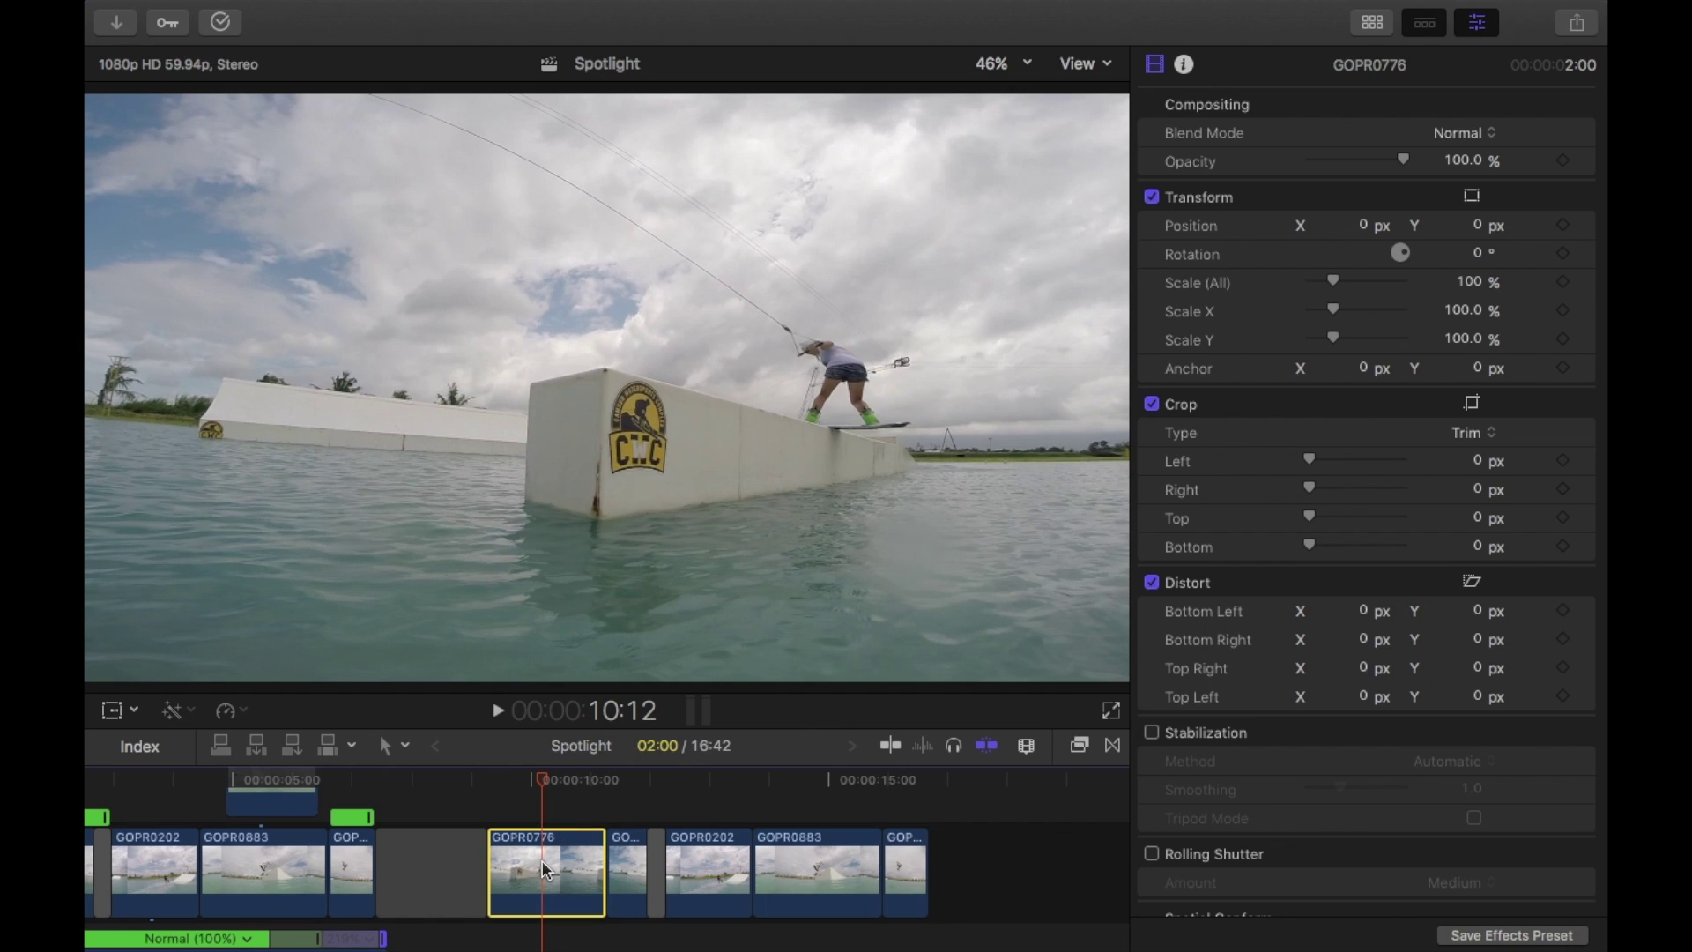
left_click(1577, 28)
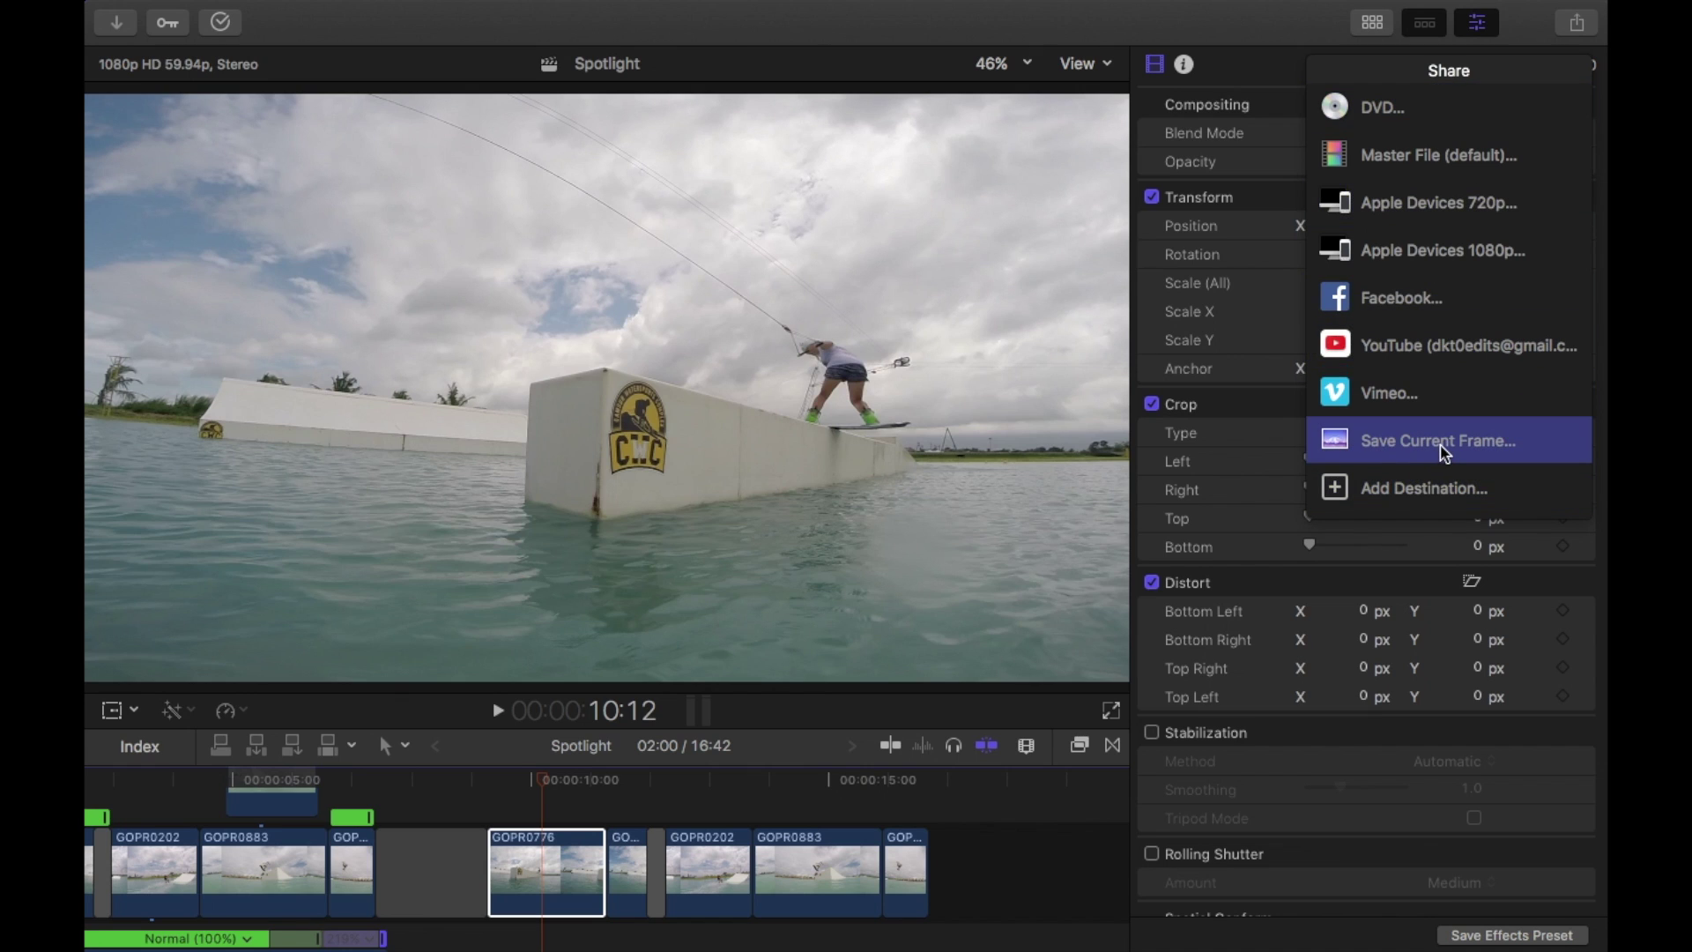
Step: Confirm Save Current Frame appears in the Destinations preferences, then close them
left_click(1409, 487)
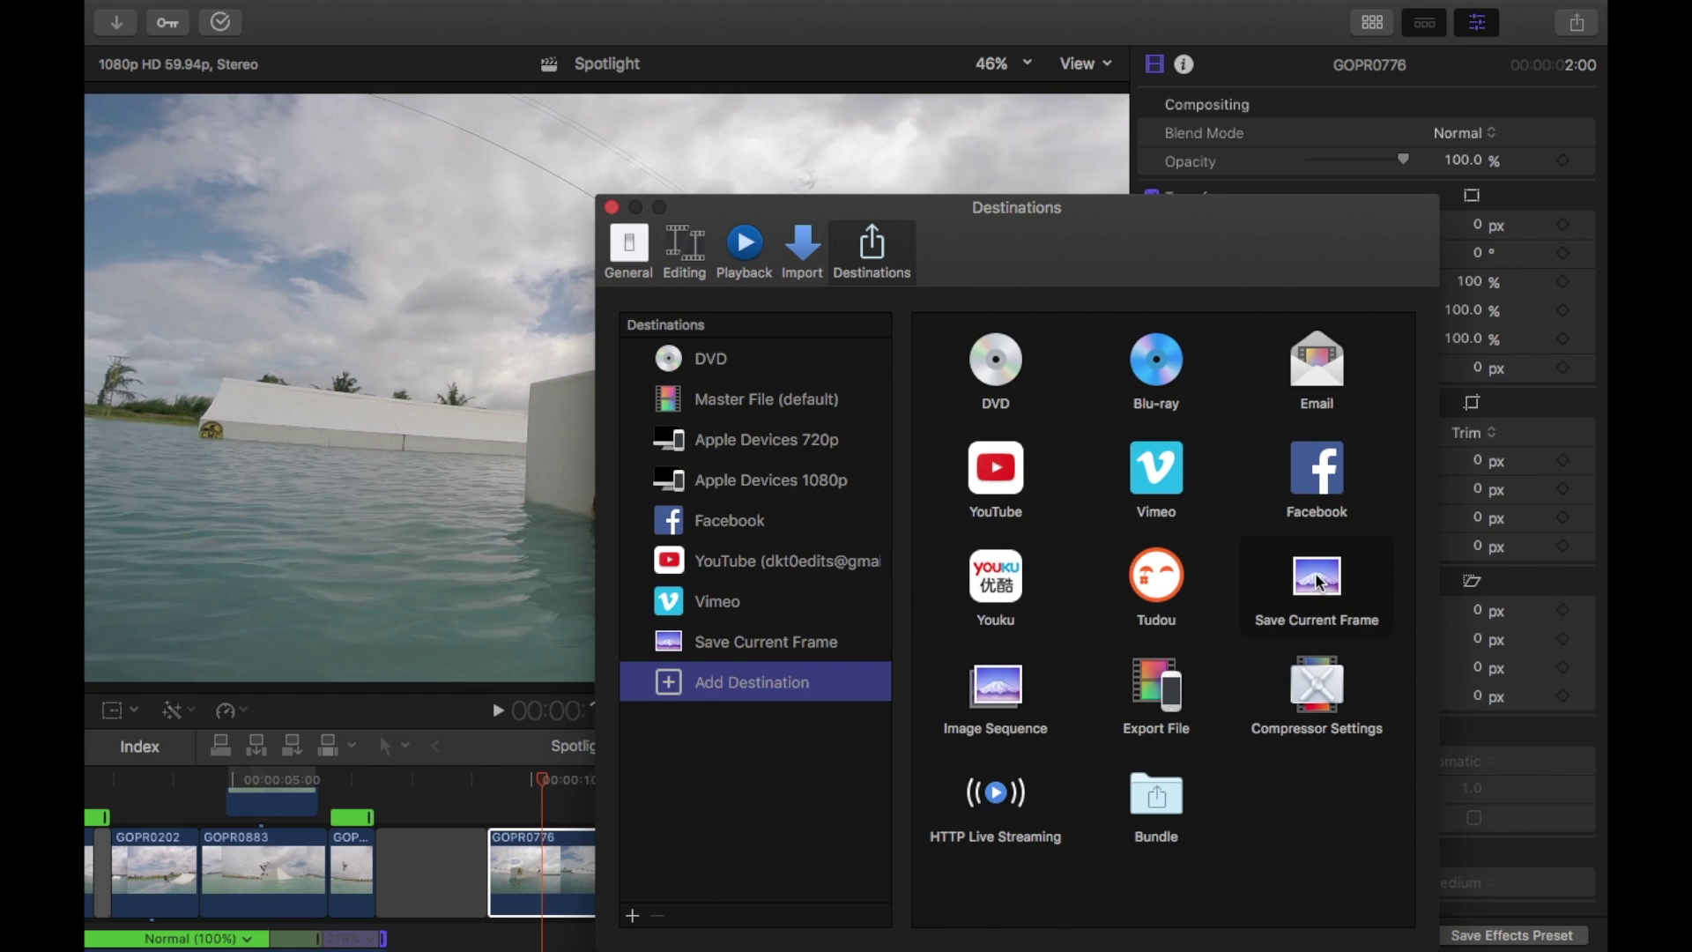
left_click(612, 207)
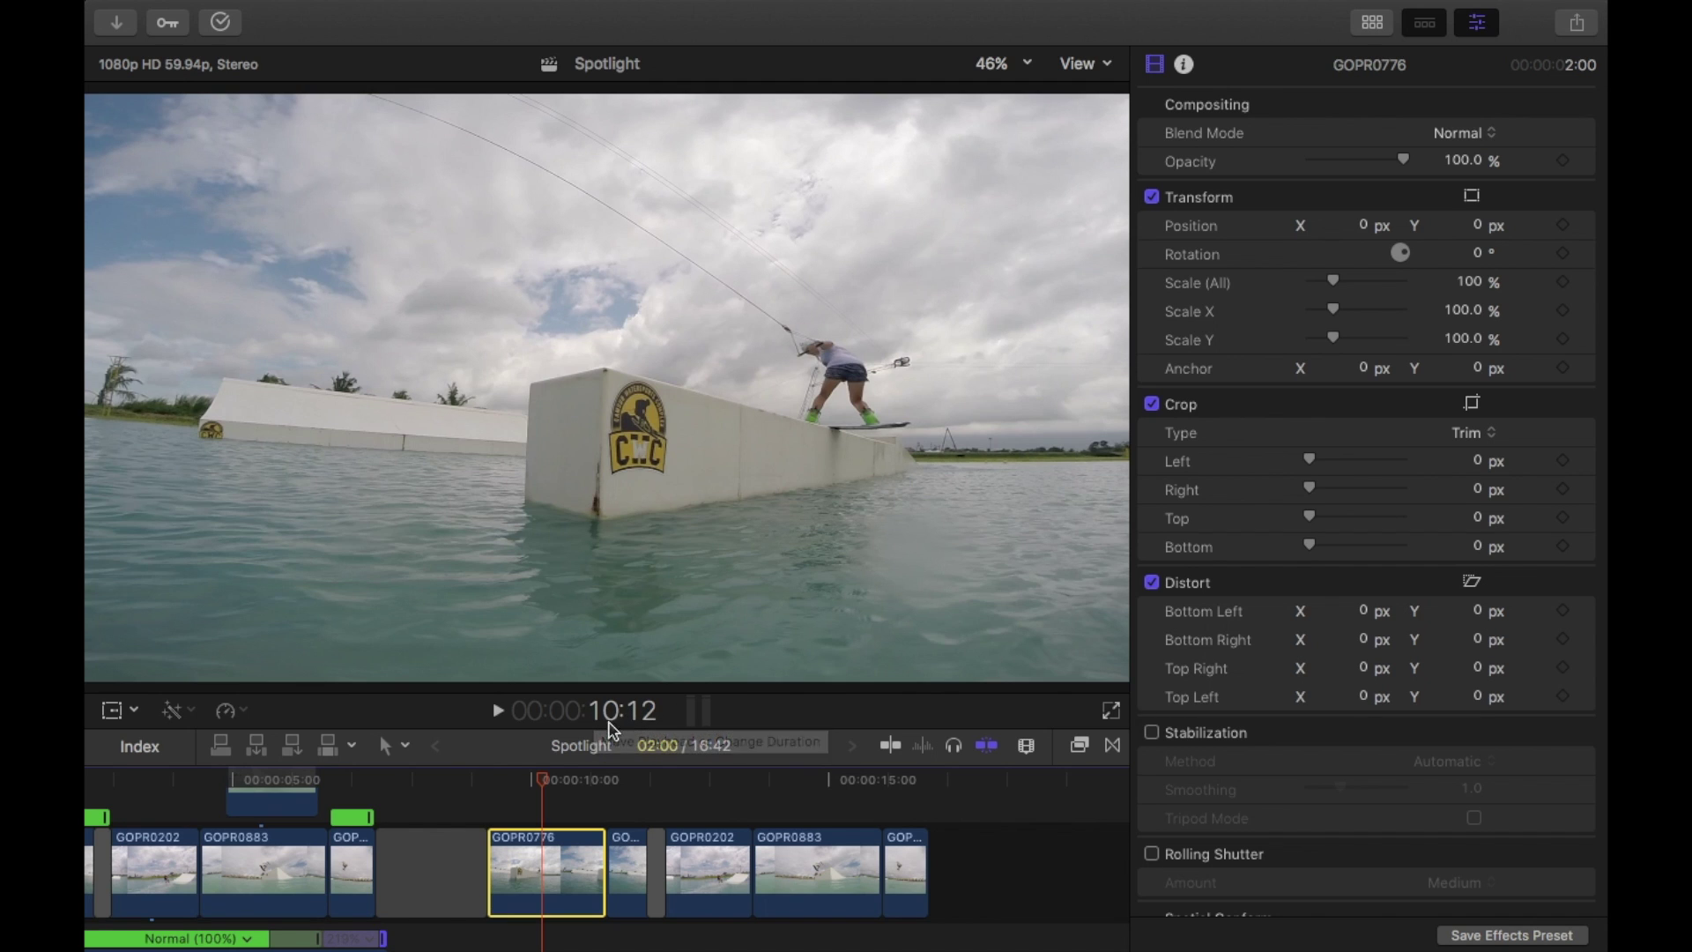
Step: Save the 10:12 frame to the Desktop as a TIFF still named 1012
left_click(1576, 33)
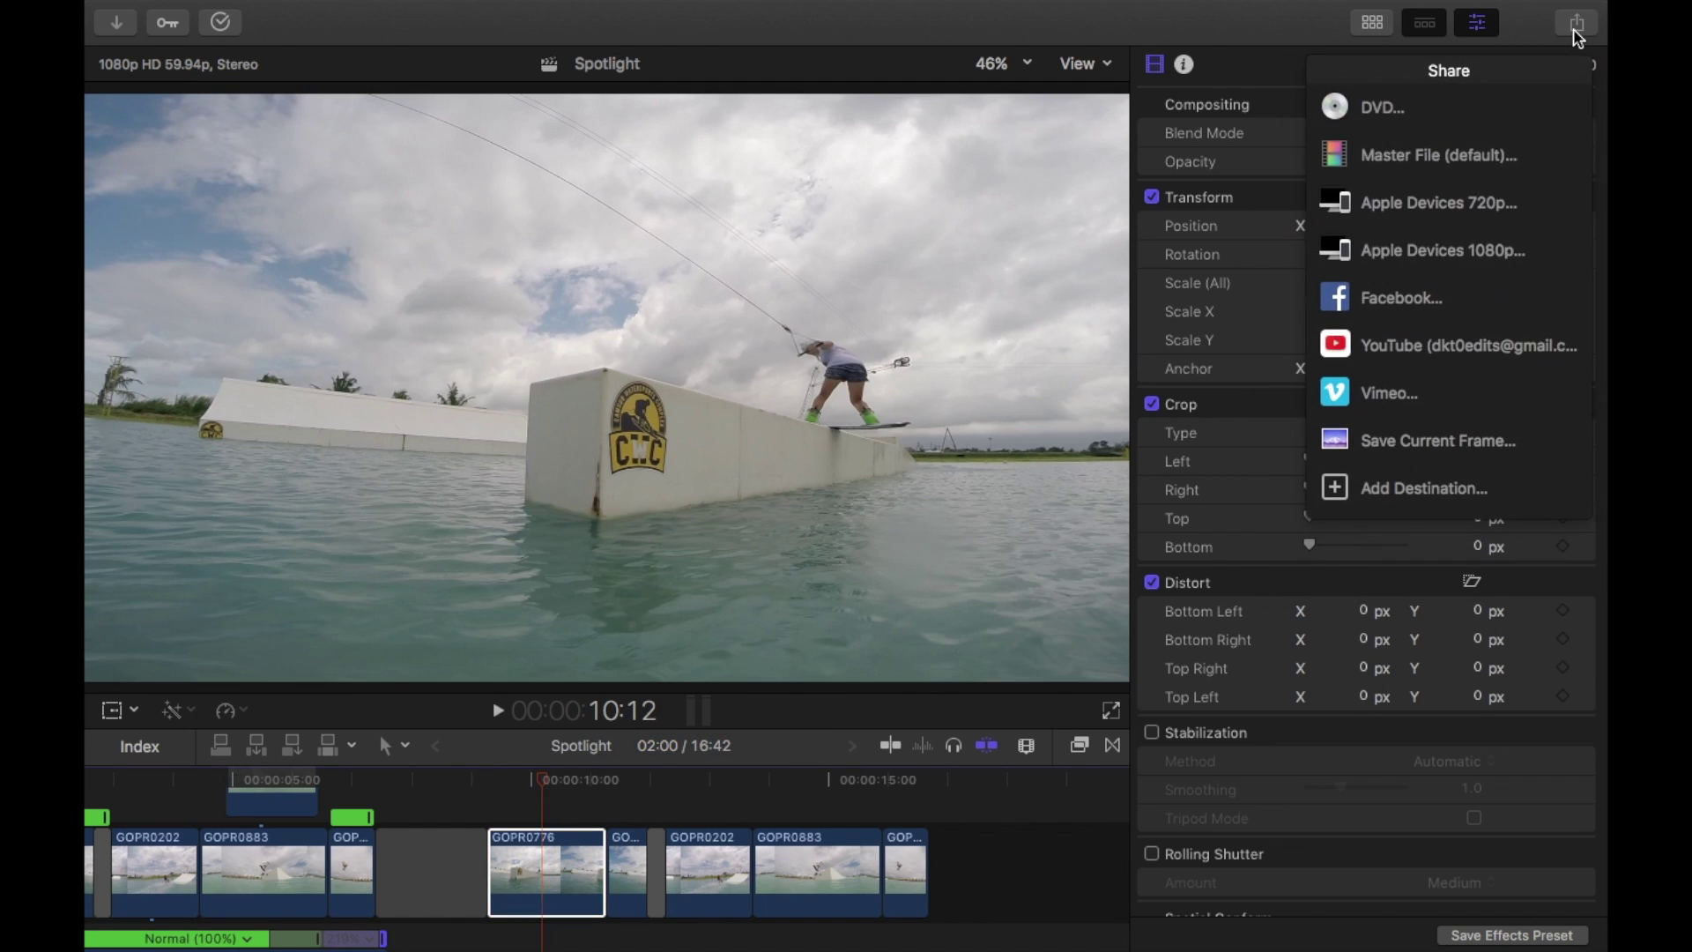
left_click(1410, 437)
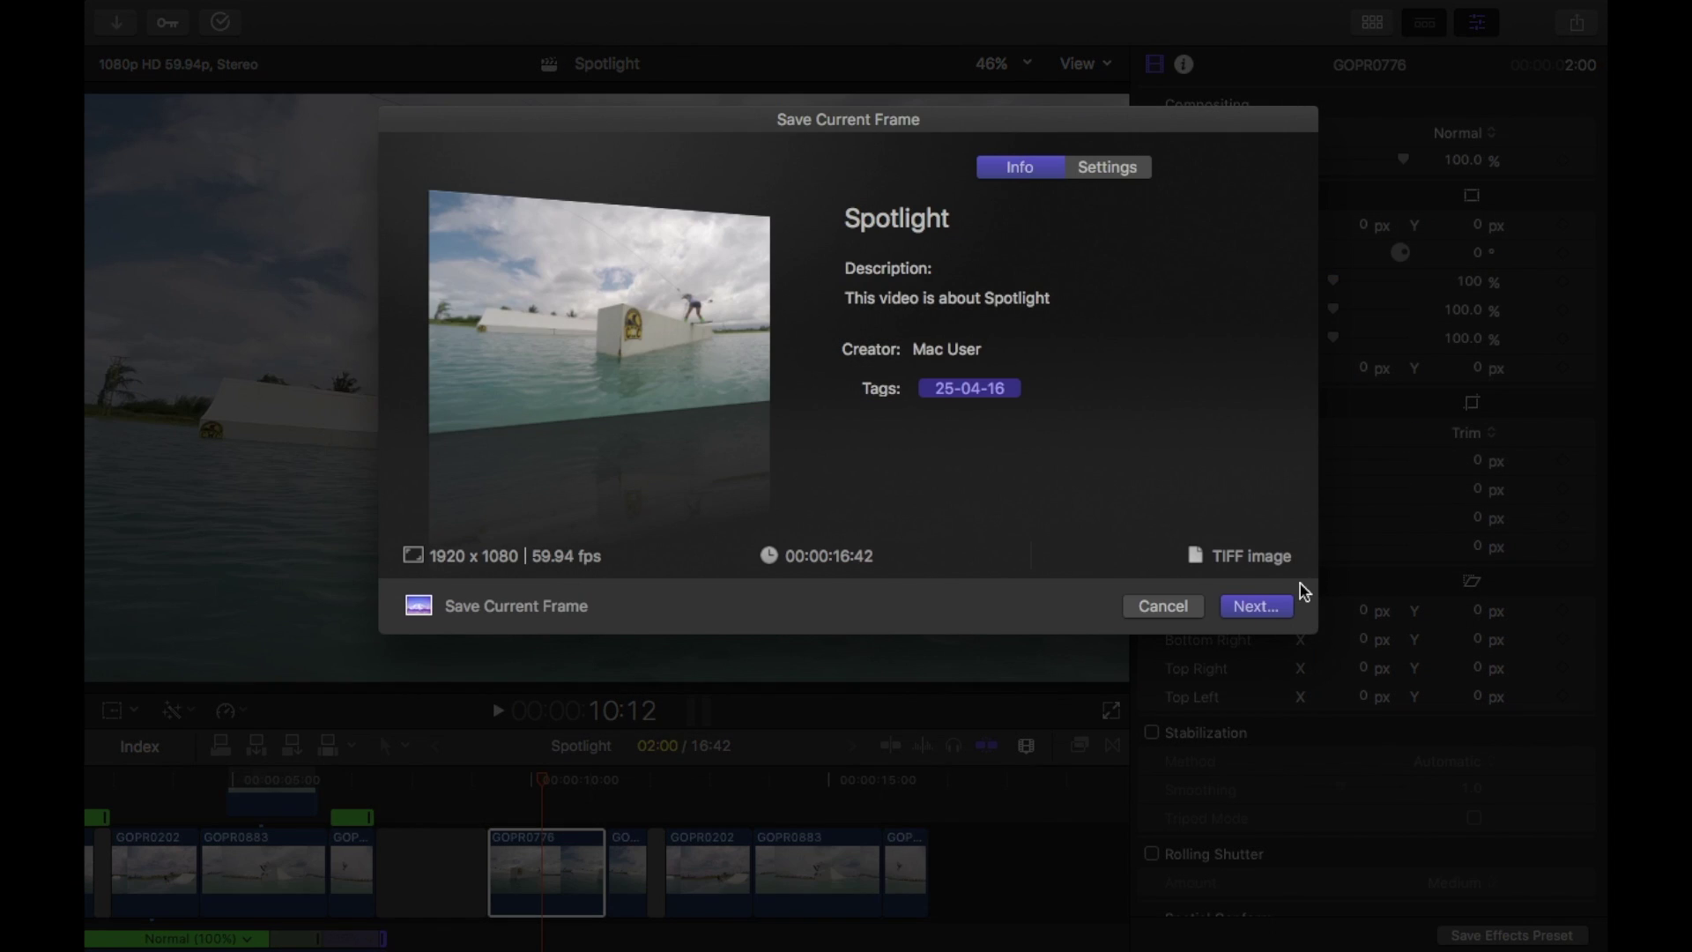
left_click(1256, 606)
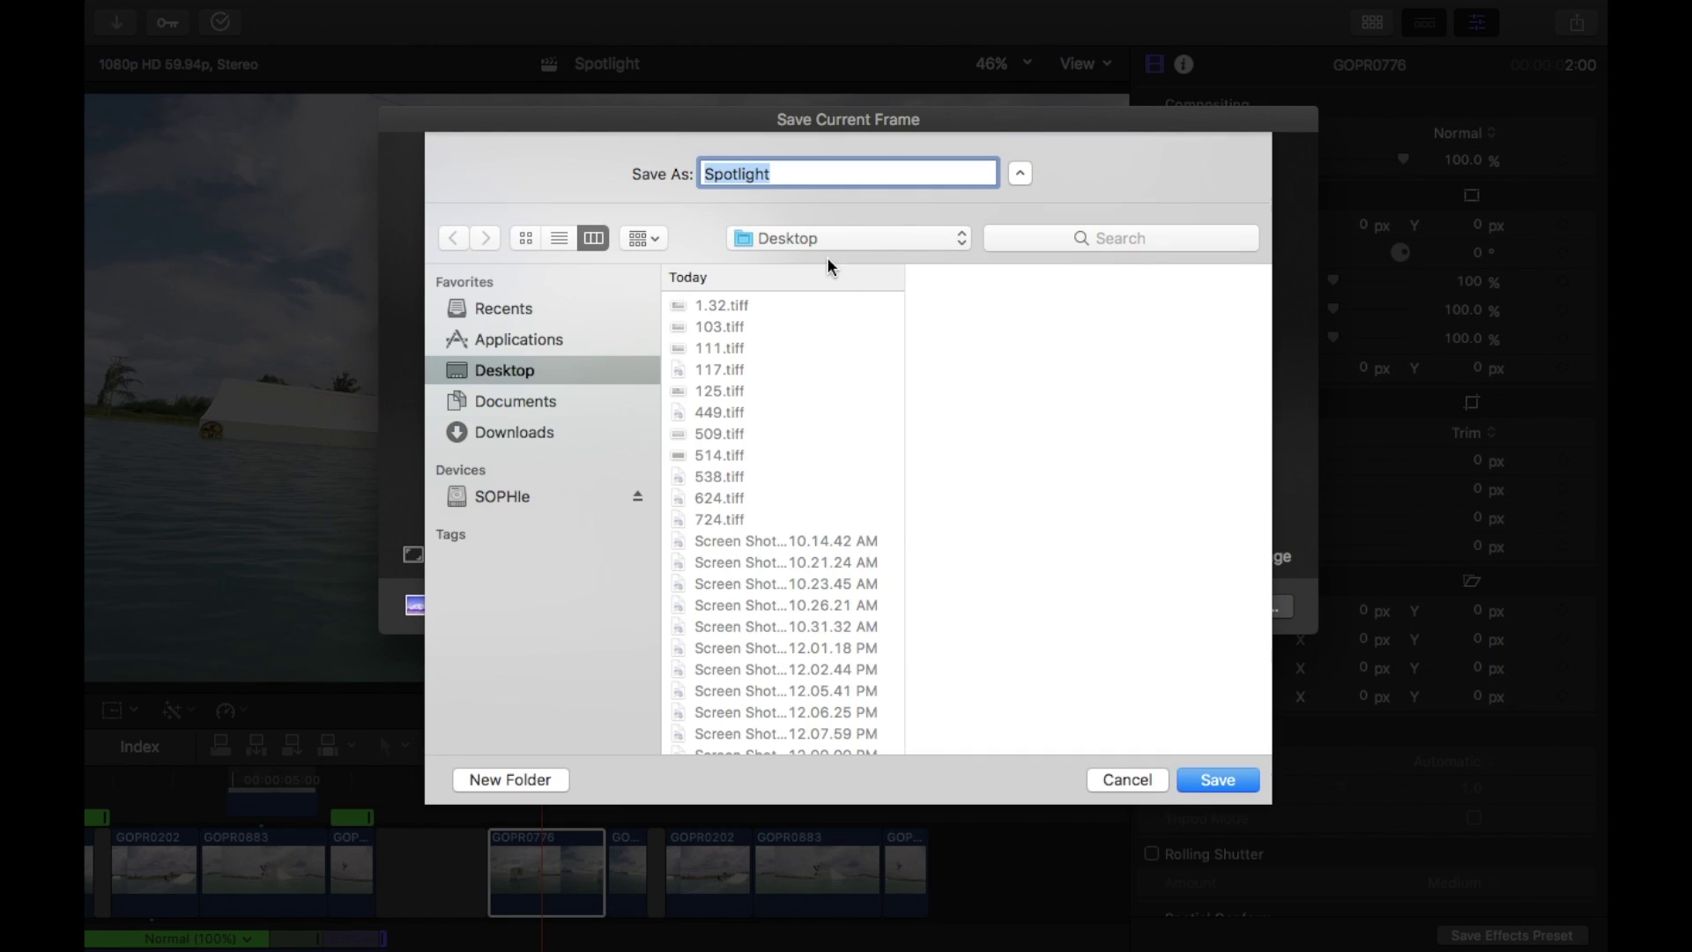
type("1012")
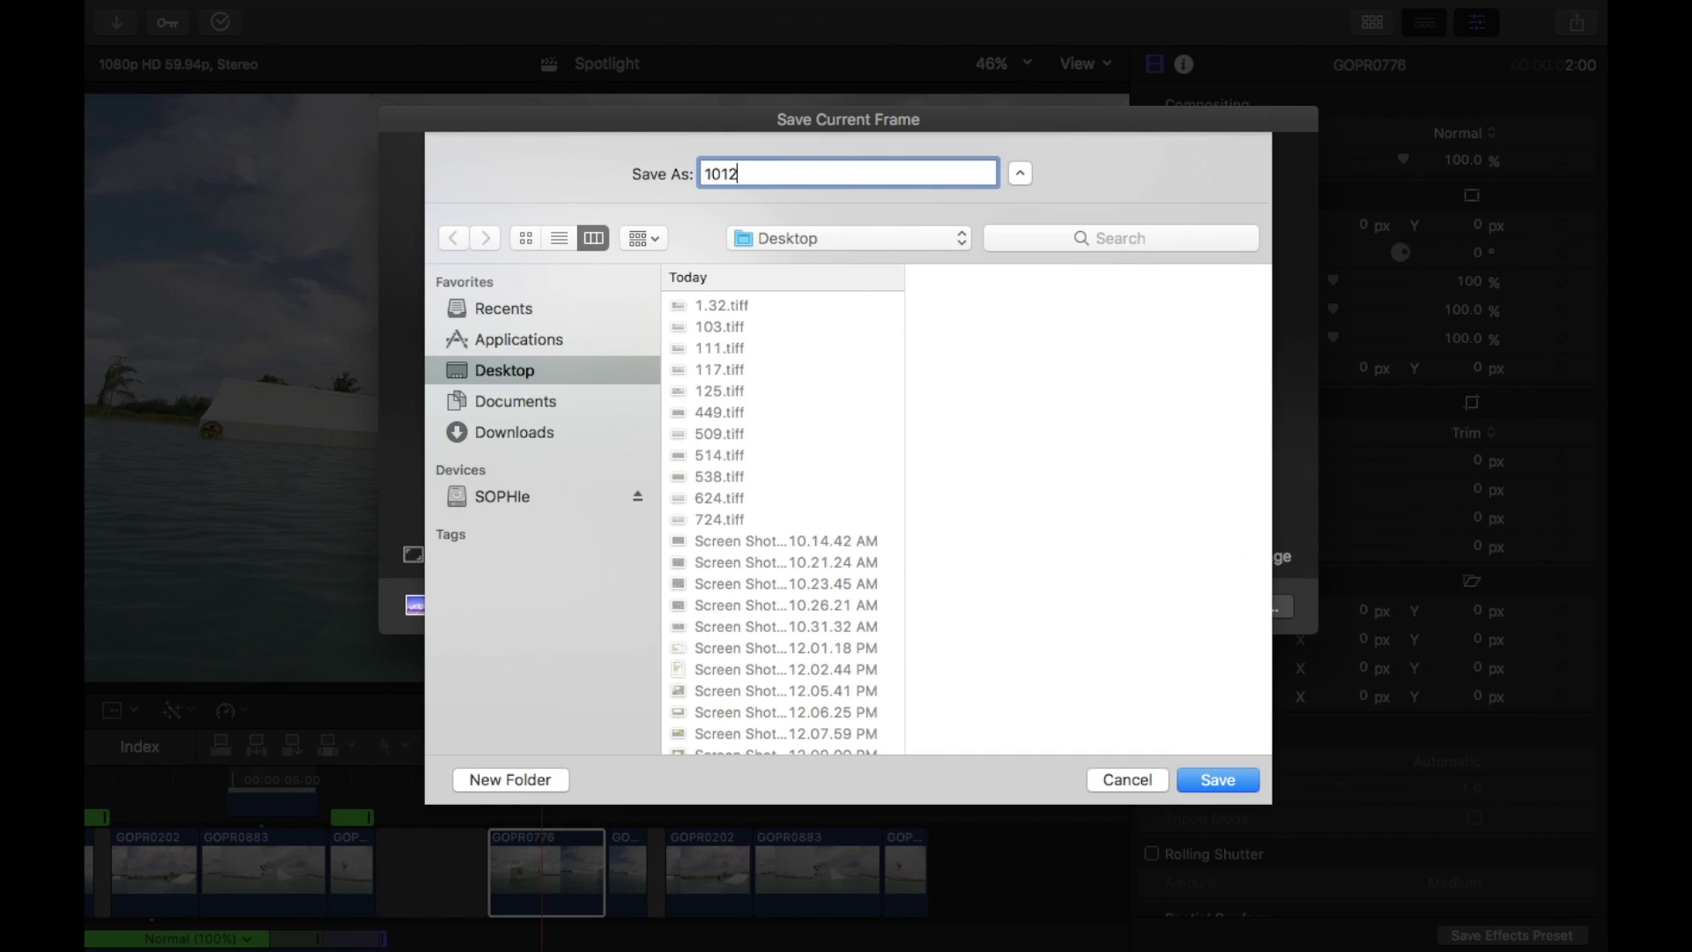
left_click(1213, 785)
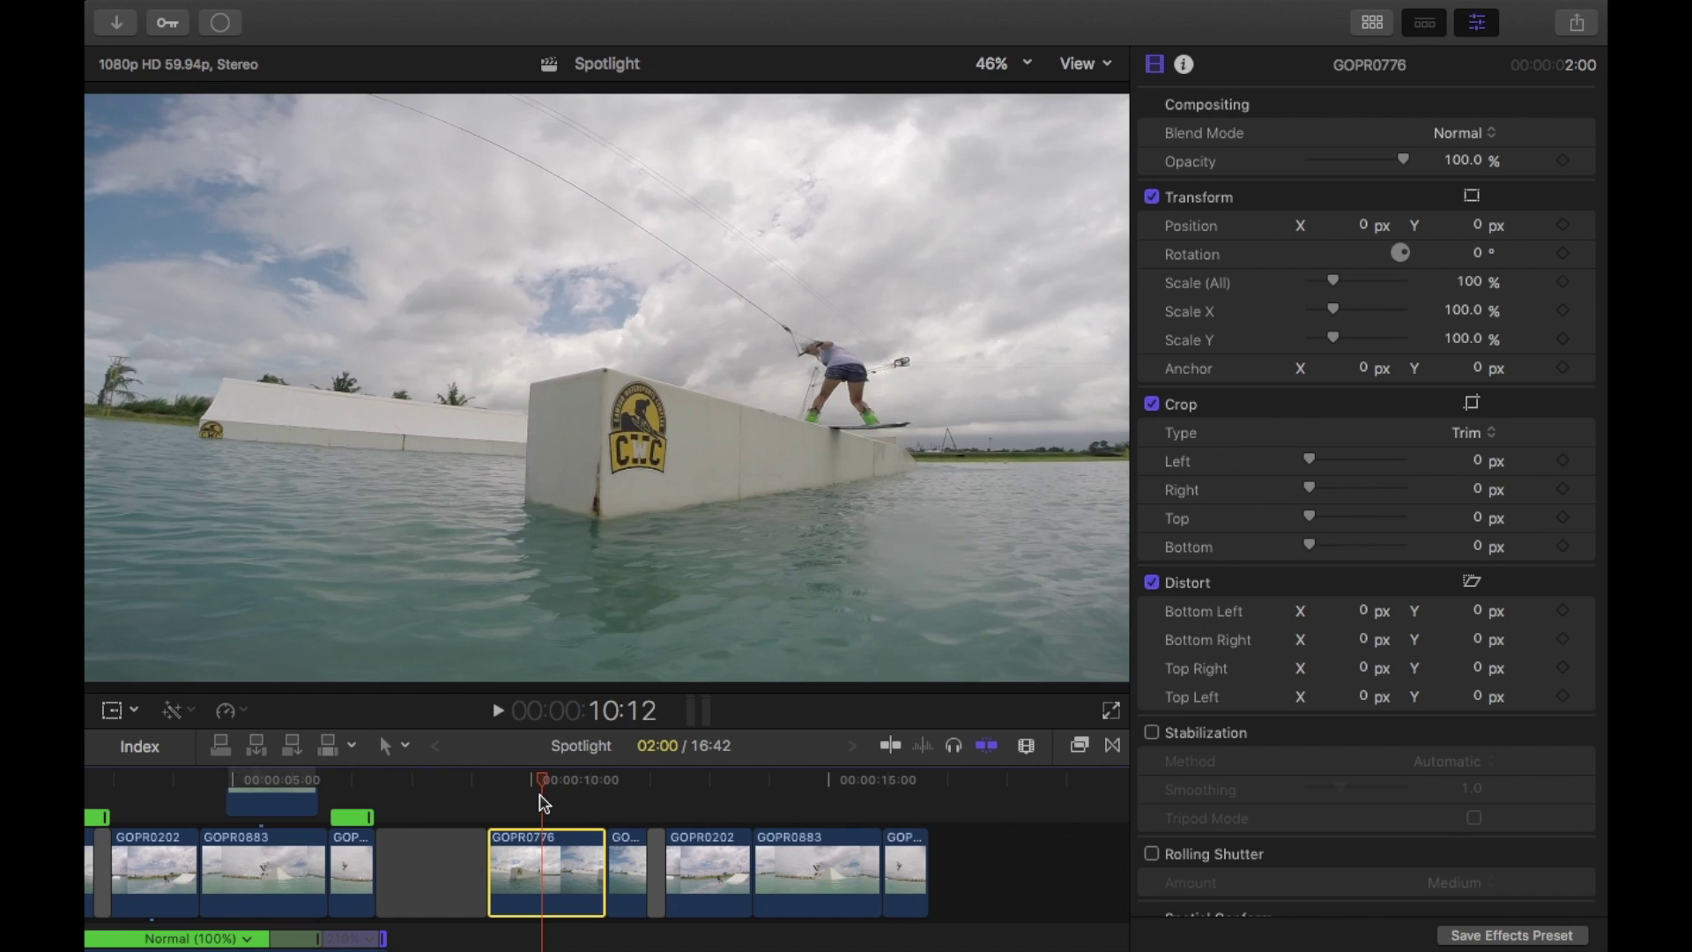
Step: Export the 10:27 frame to the Desktop as still 1027
left_click_drag(546, 785, 557, 779)
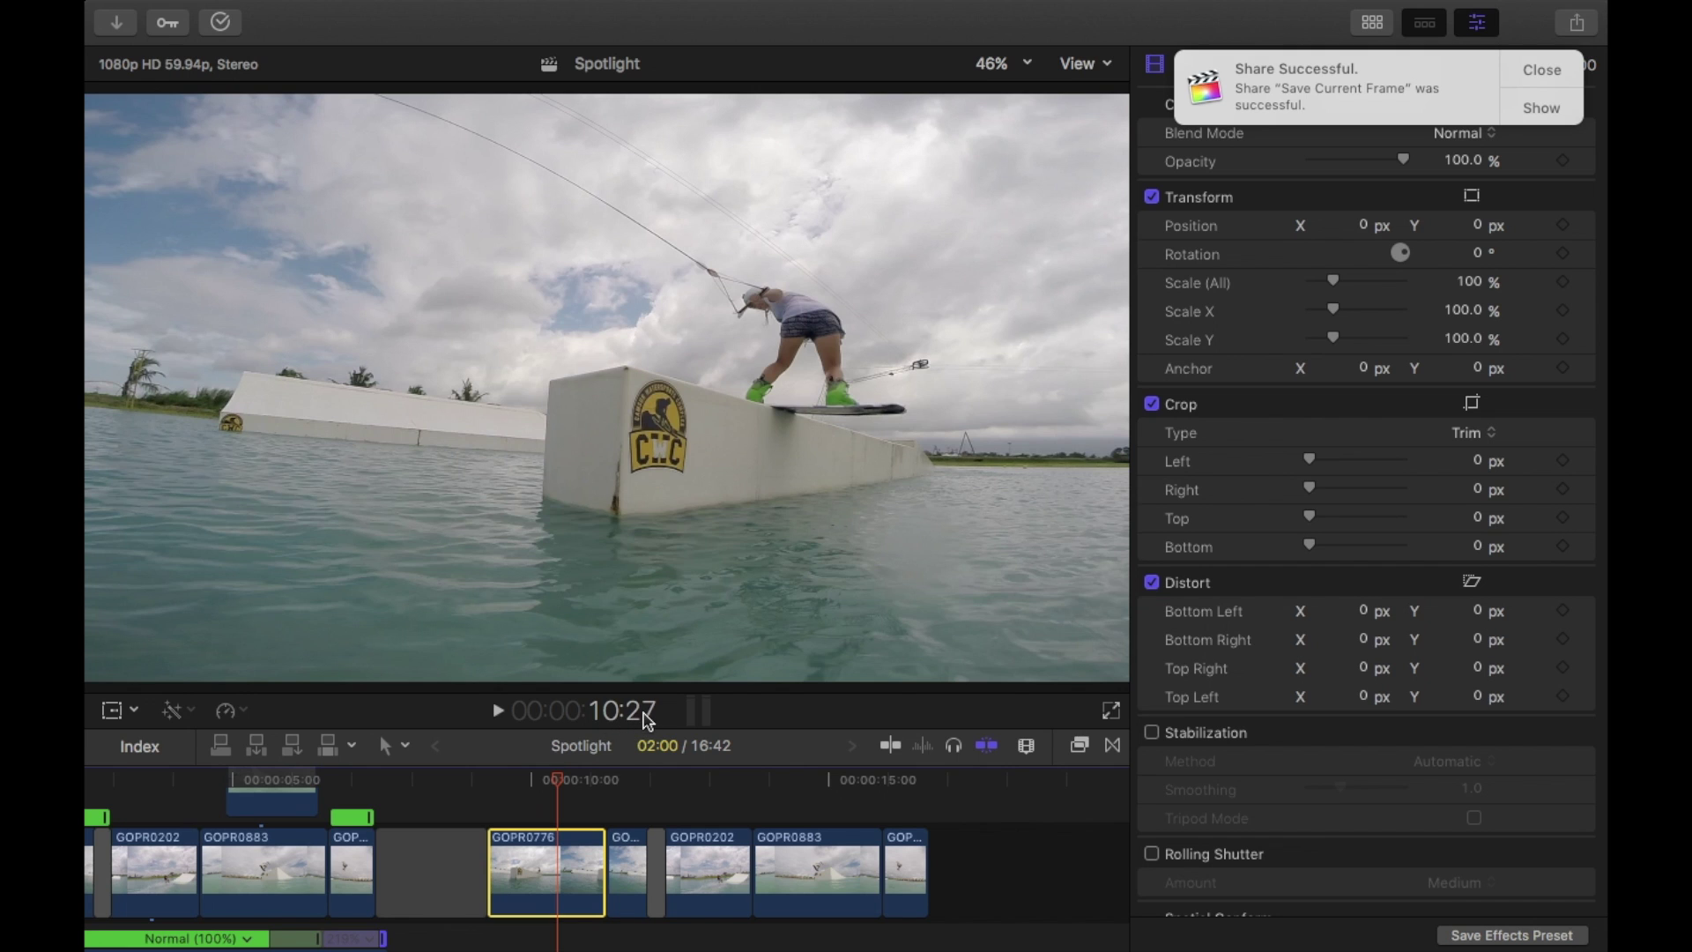
left_click(1577, 22)
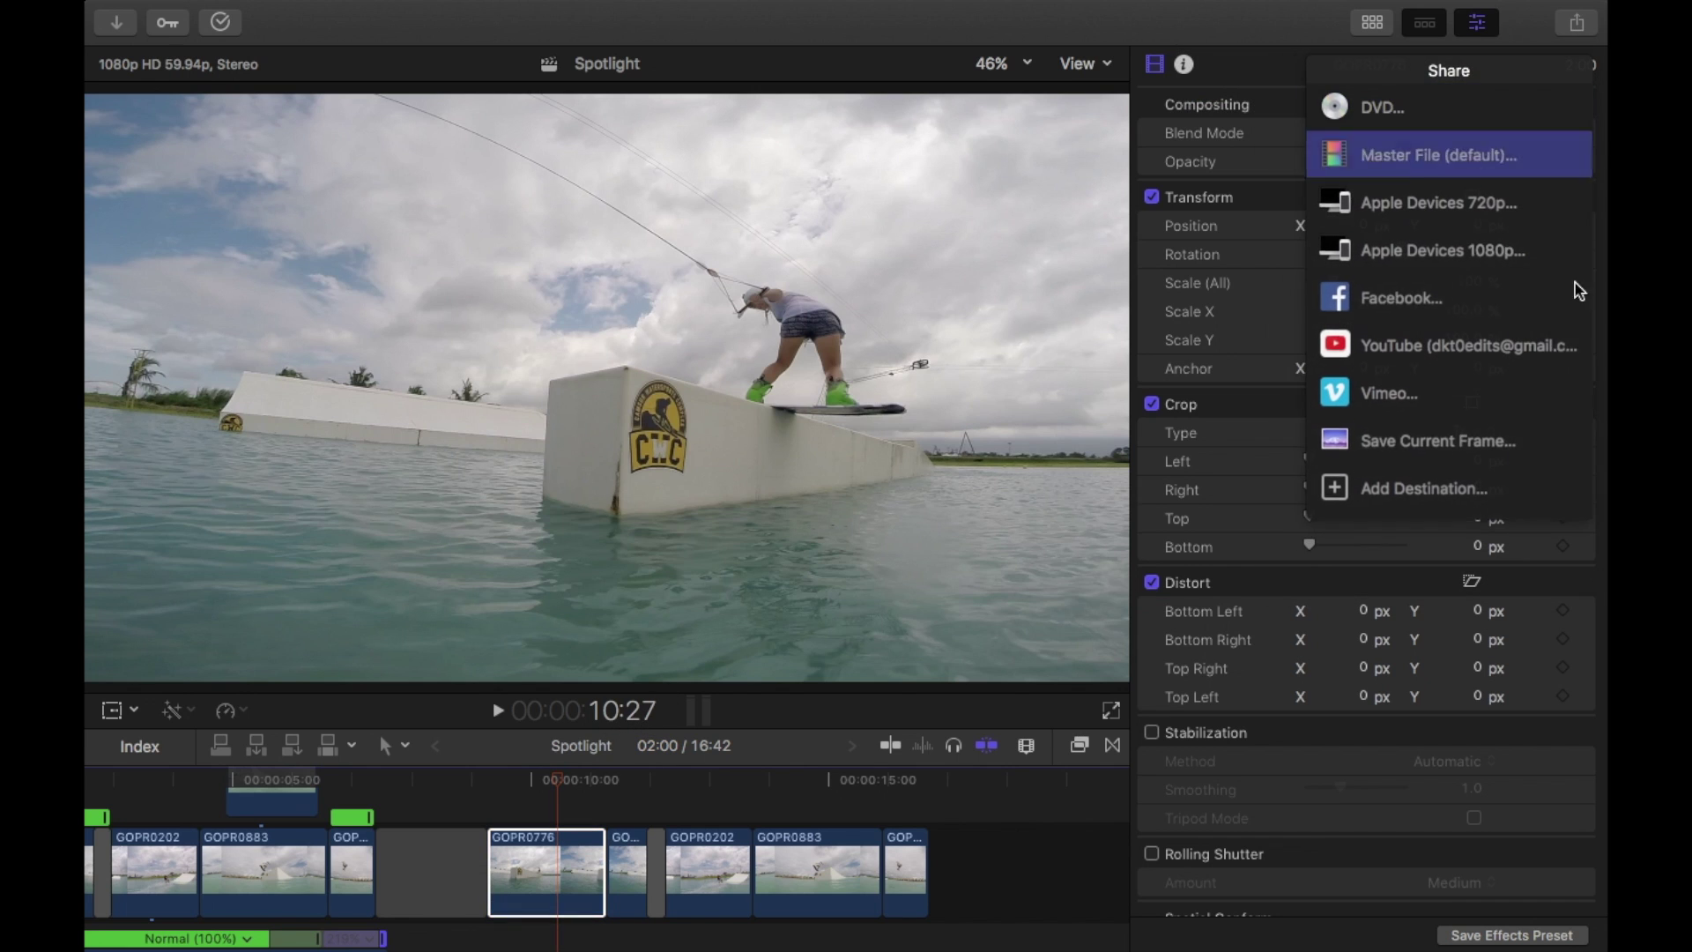
left_click(1413, 453)
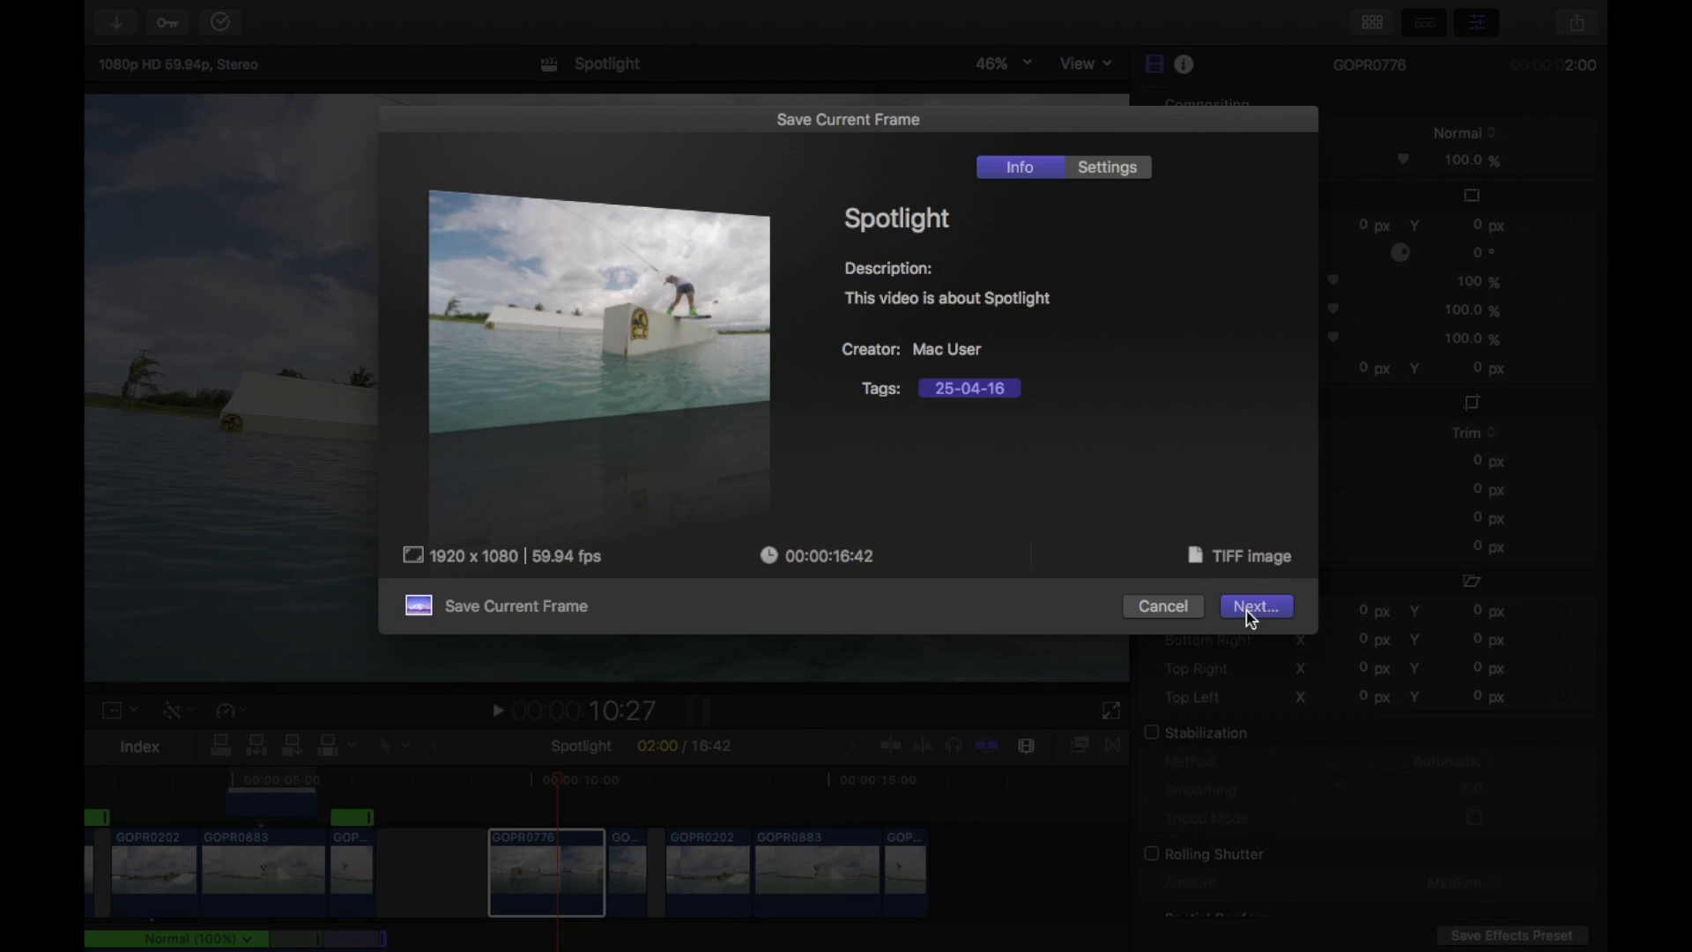
left_click(1245, 614)
type("10")
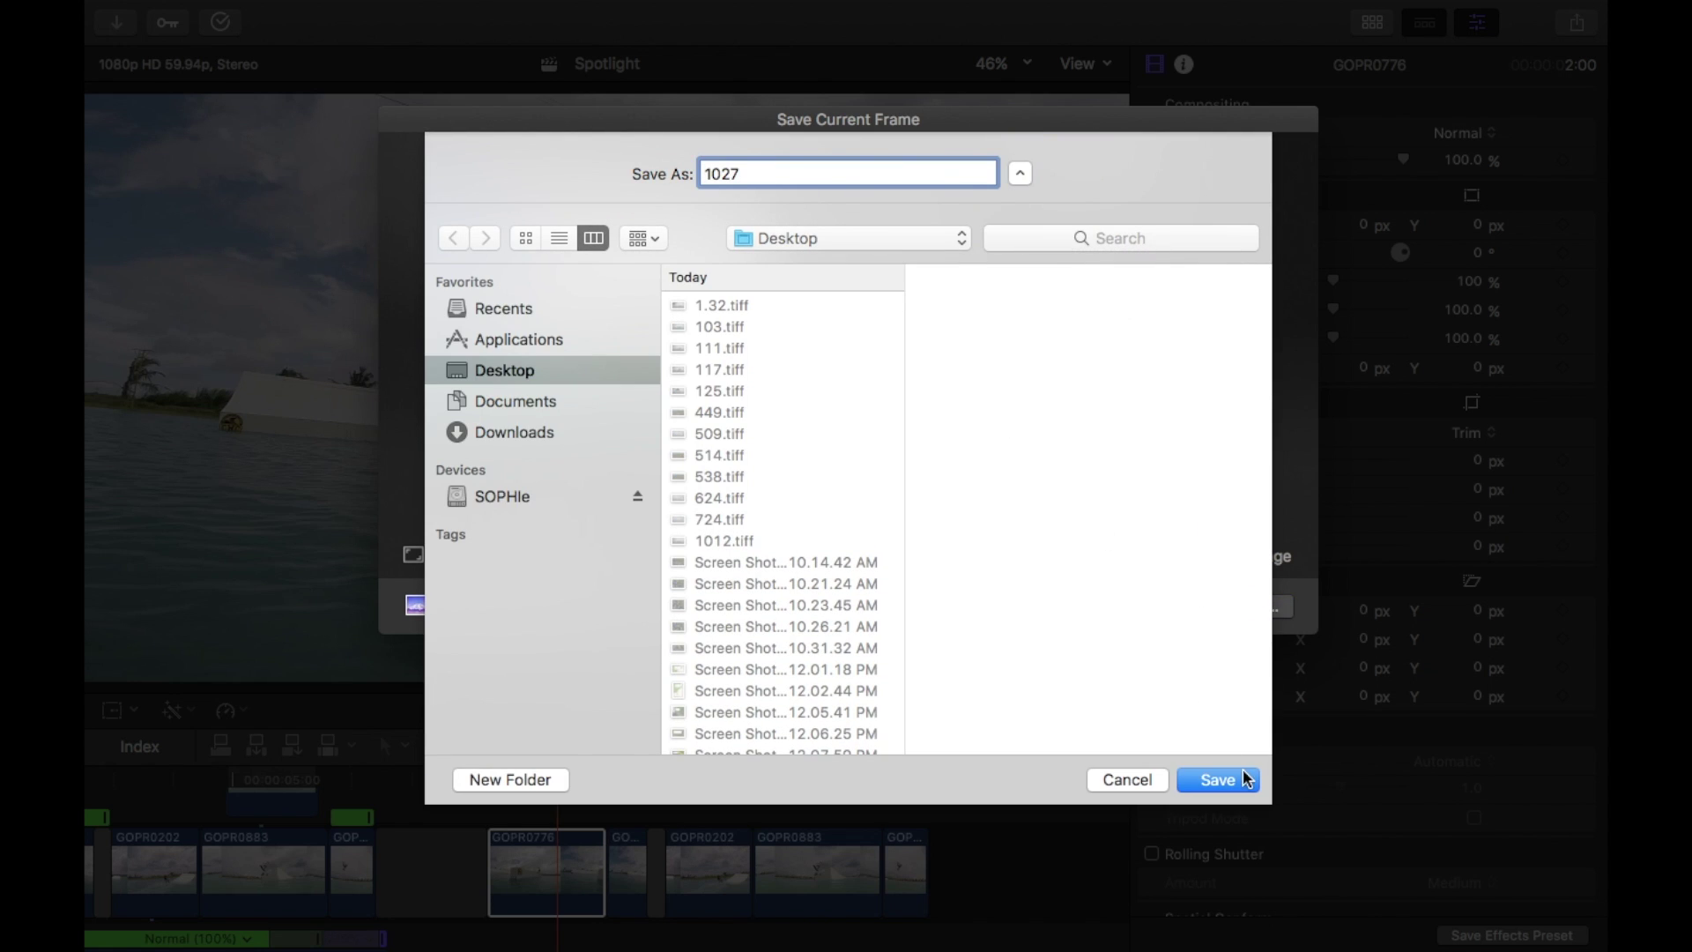
type("27")
left_click(1218, 779)
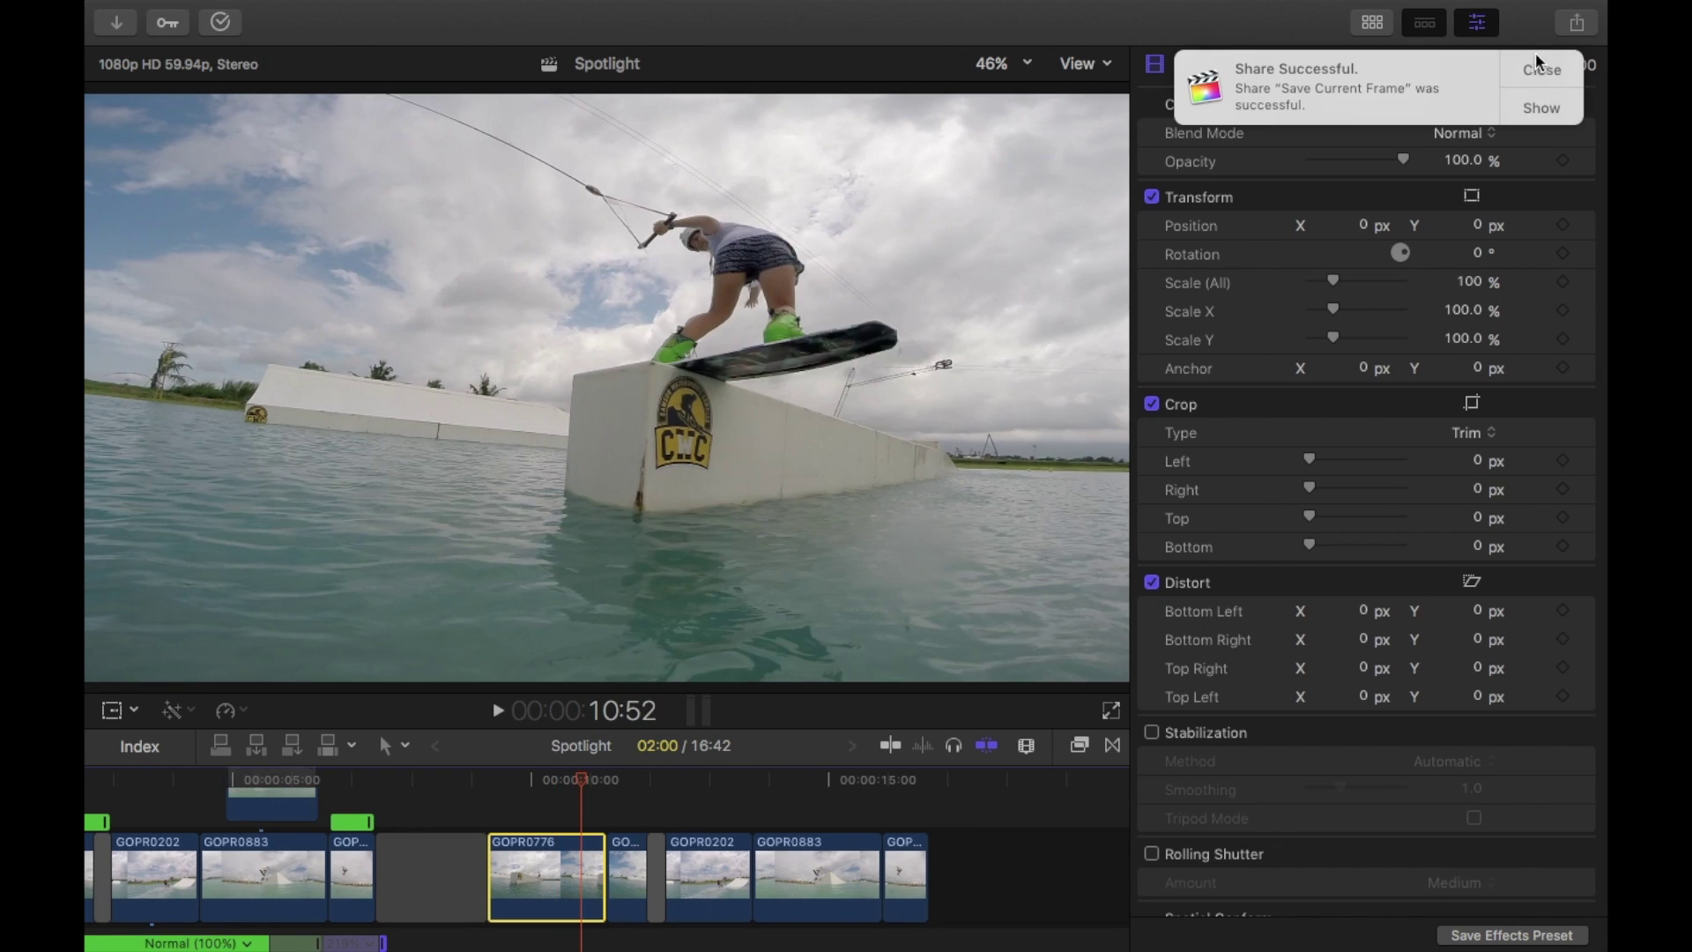
left_click(1540, 68)
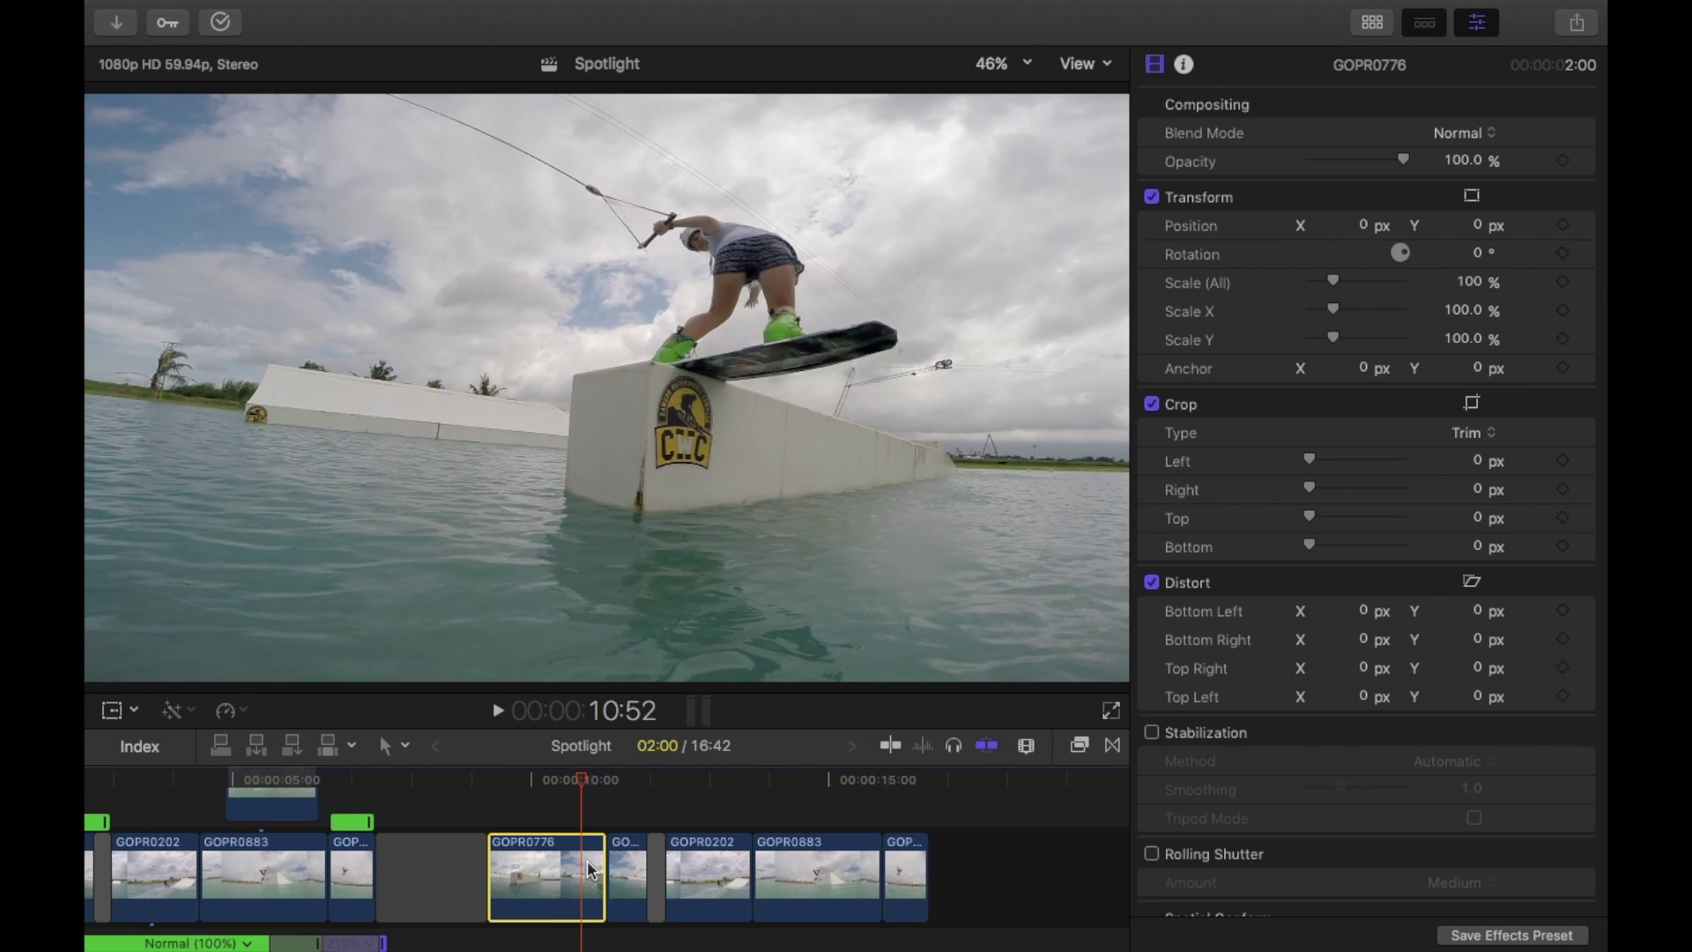
Step: Export the 10:52 frame to the Desktop as still 1052
left_click(1577, 22)
left_click(1396, 445)
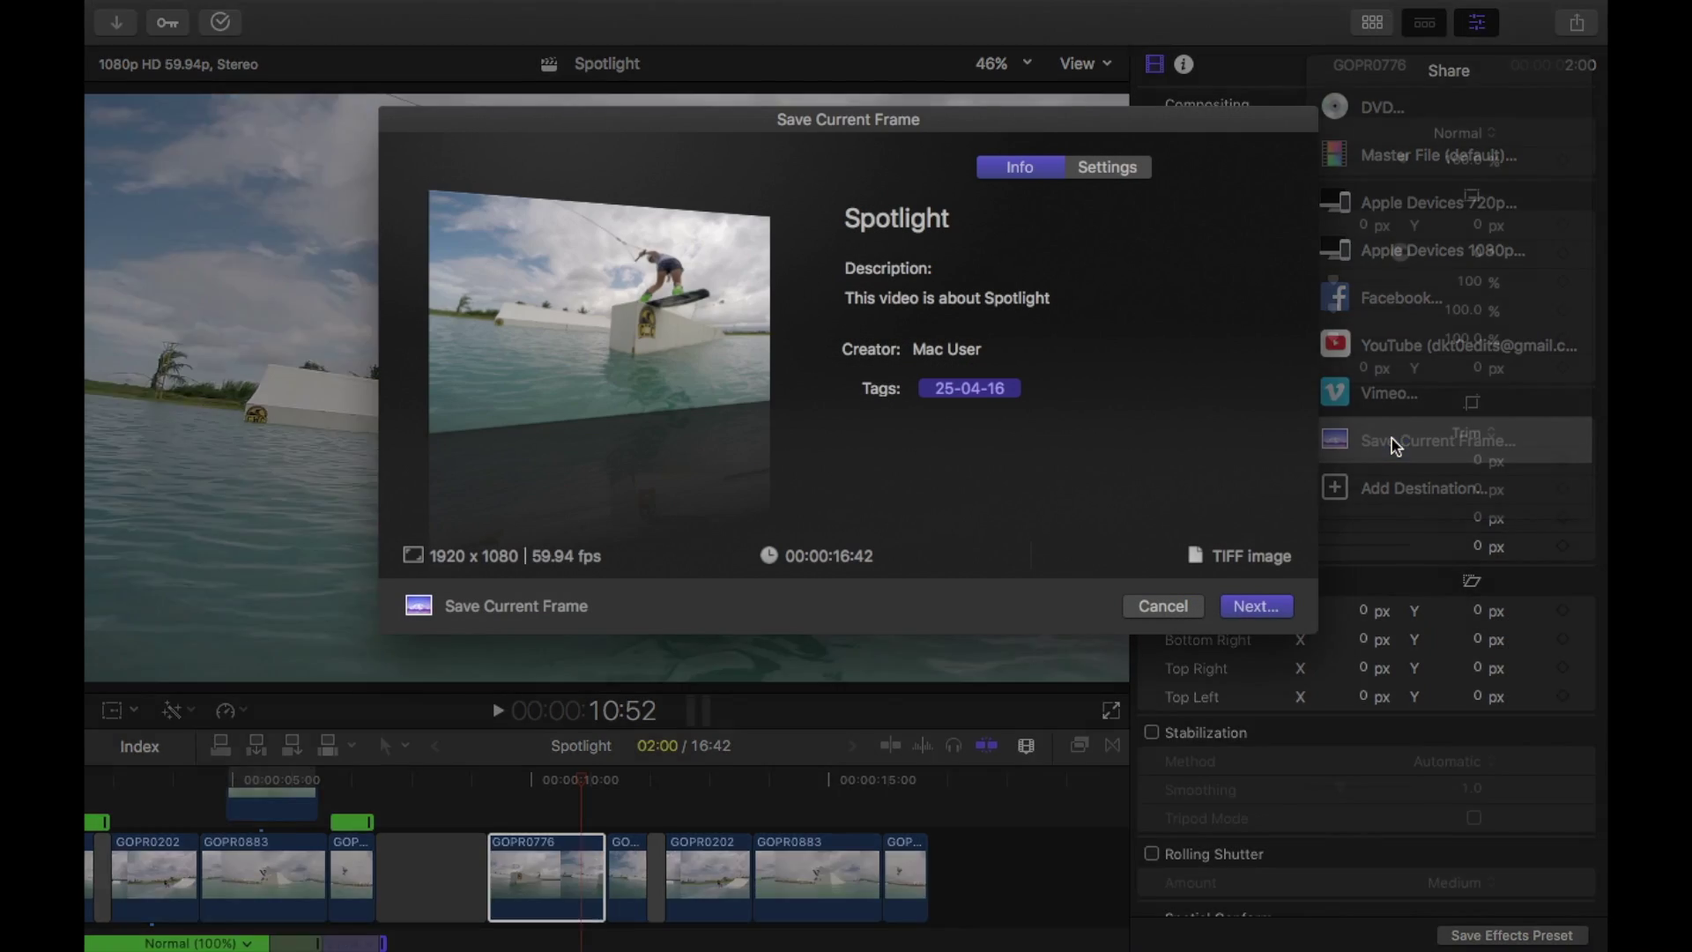
left_click(1248, 605)
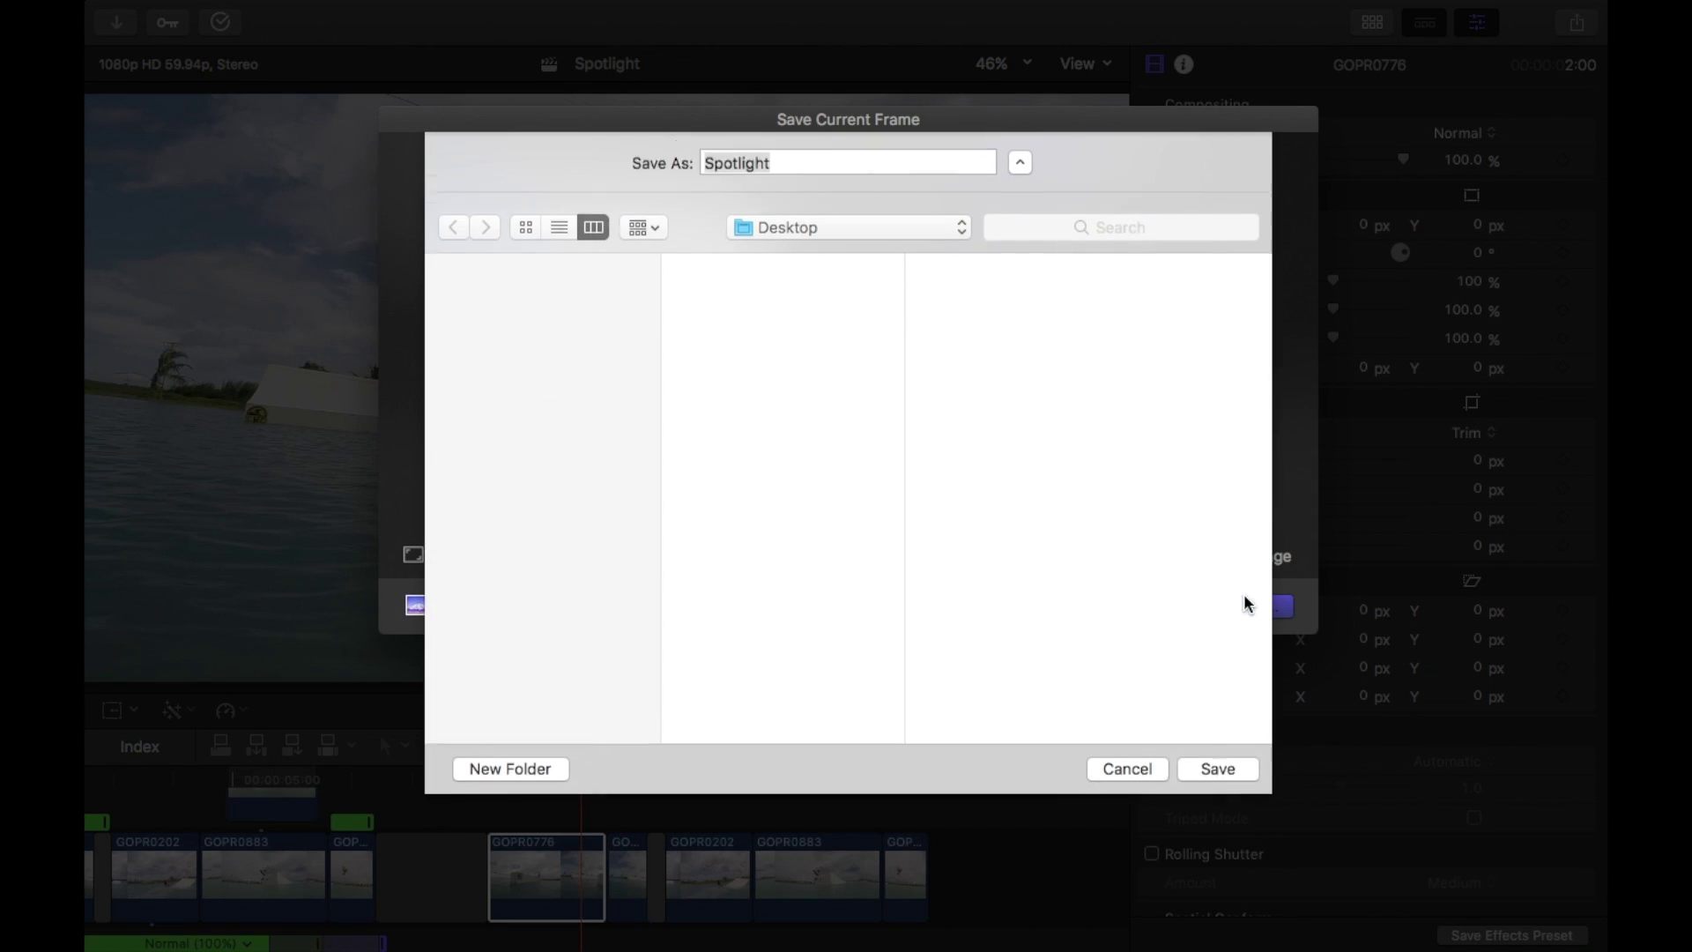
type("1052")
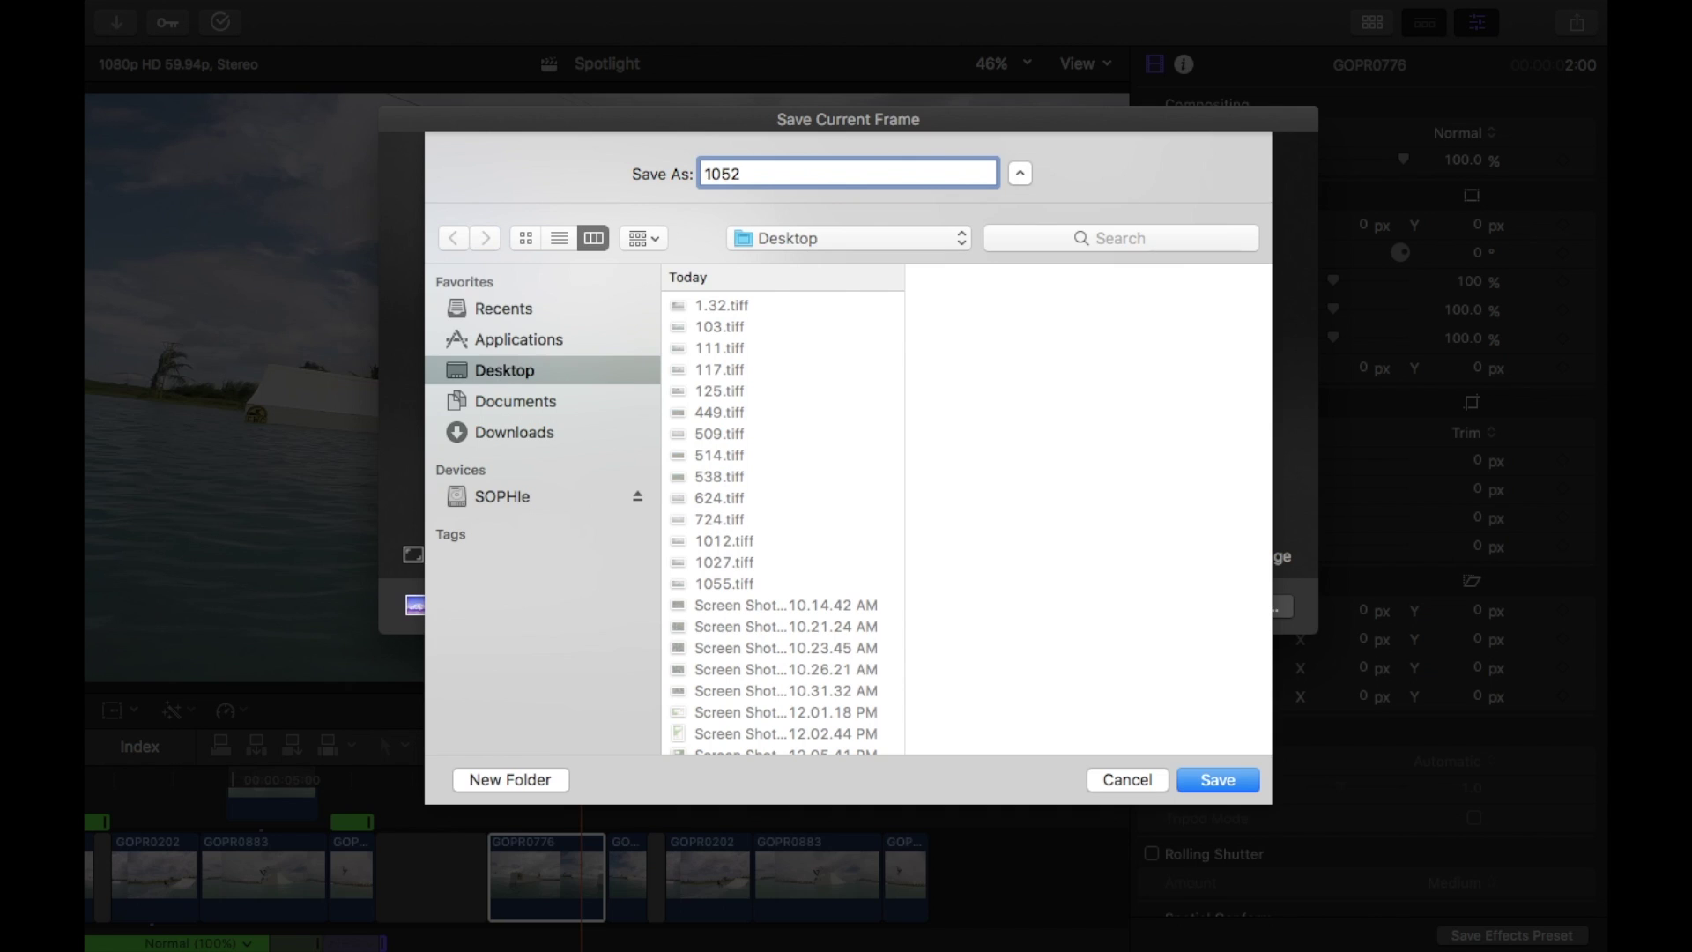
key("Return")
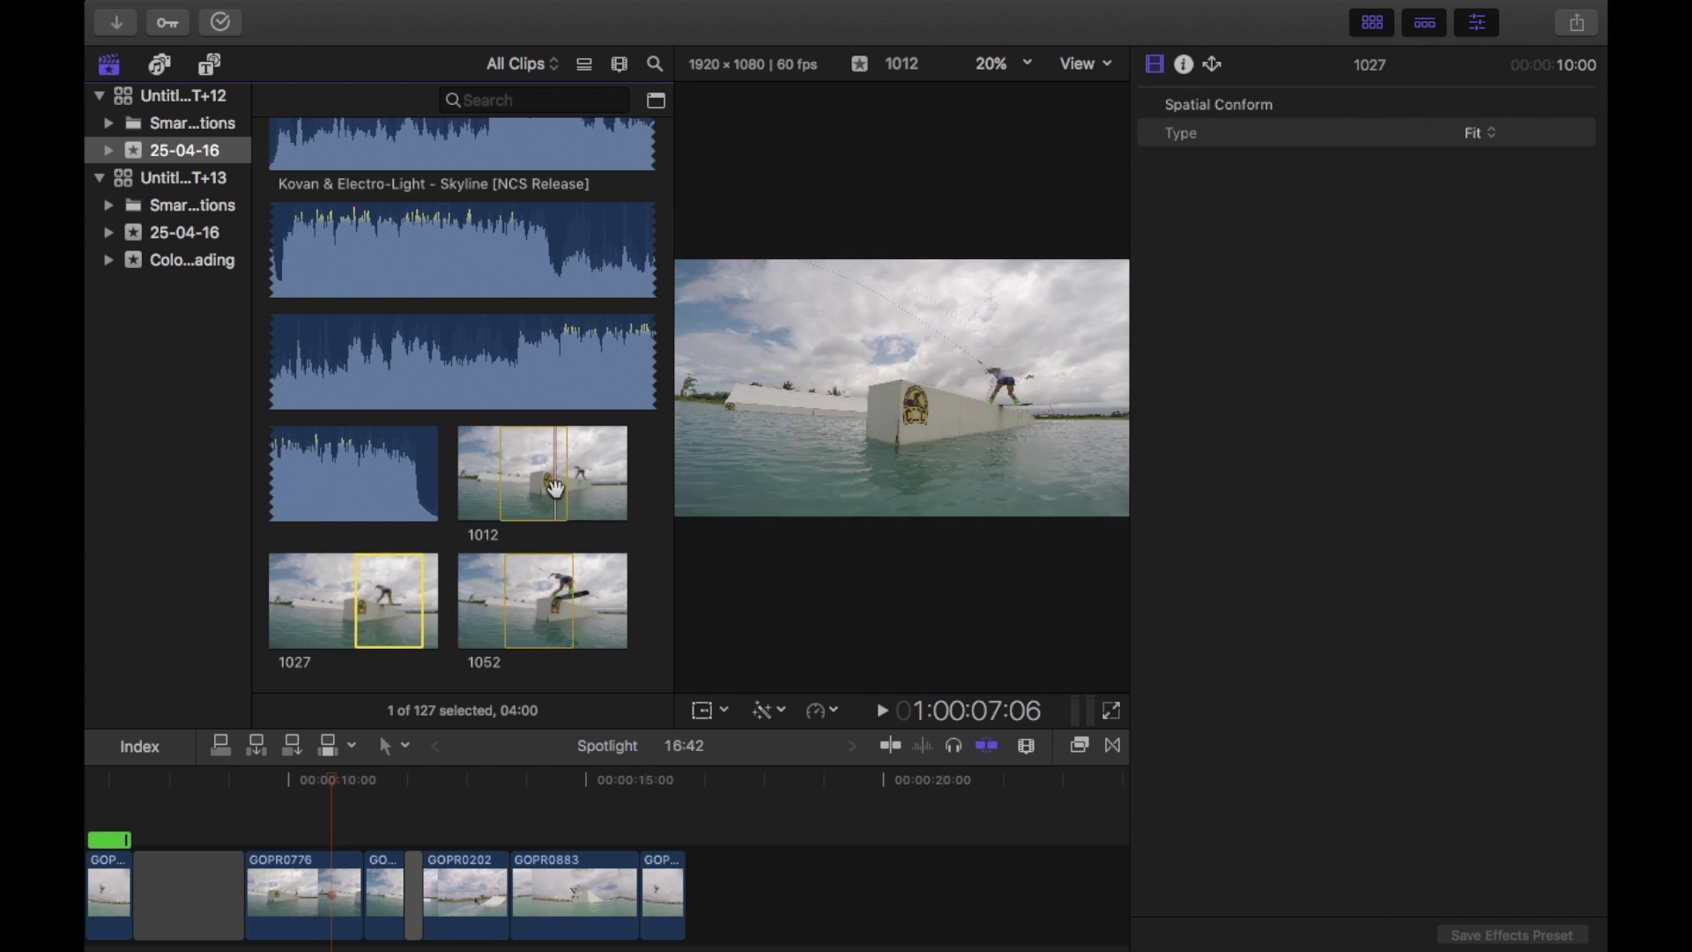
Step: Set the playhead to 10:12 on GOPR0776 and connect still 1012 above it
left_click(329, 884)
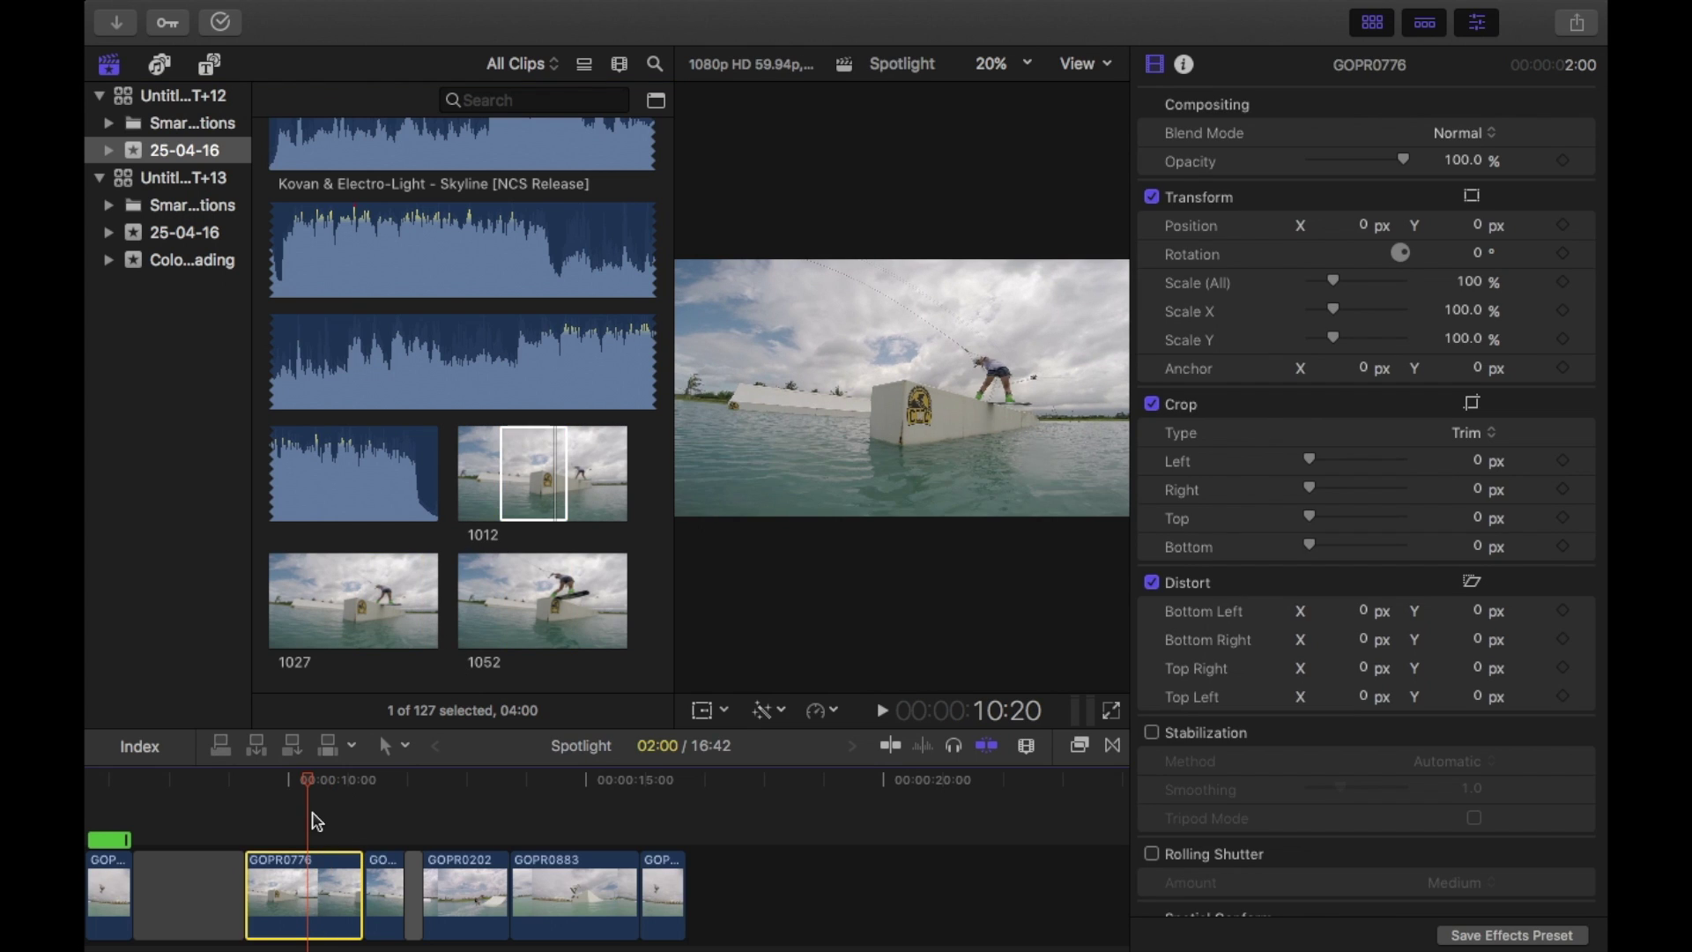
left_click(300, 785)
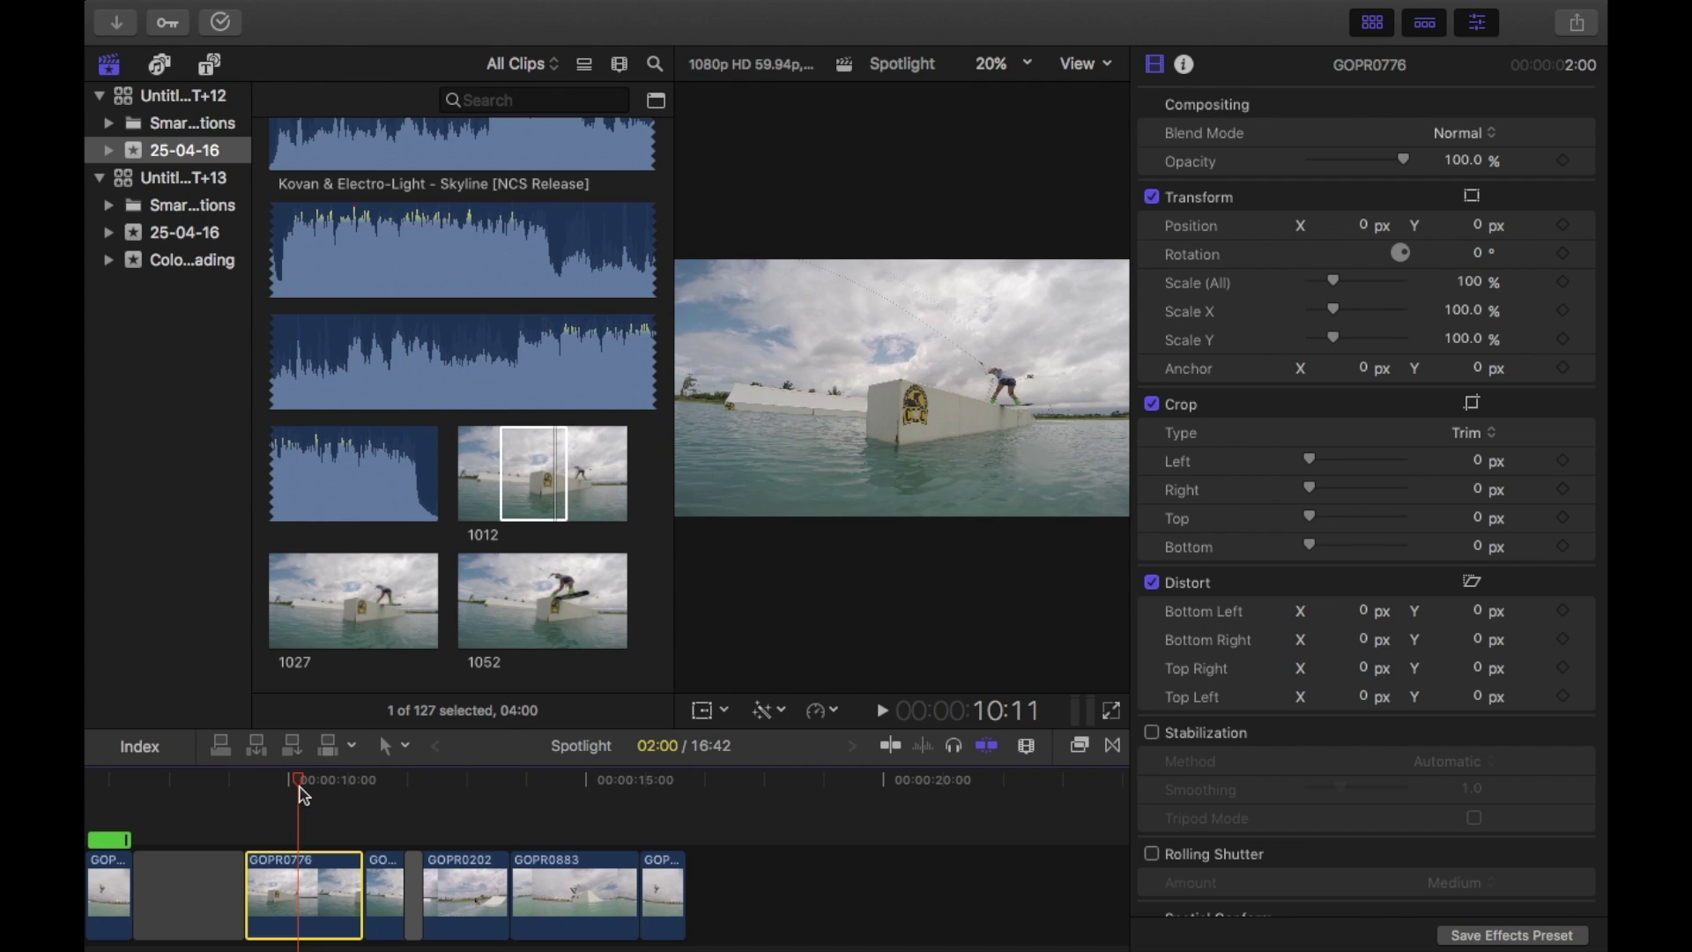
left_click(303, 793)
left_click(534, 492)
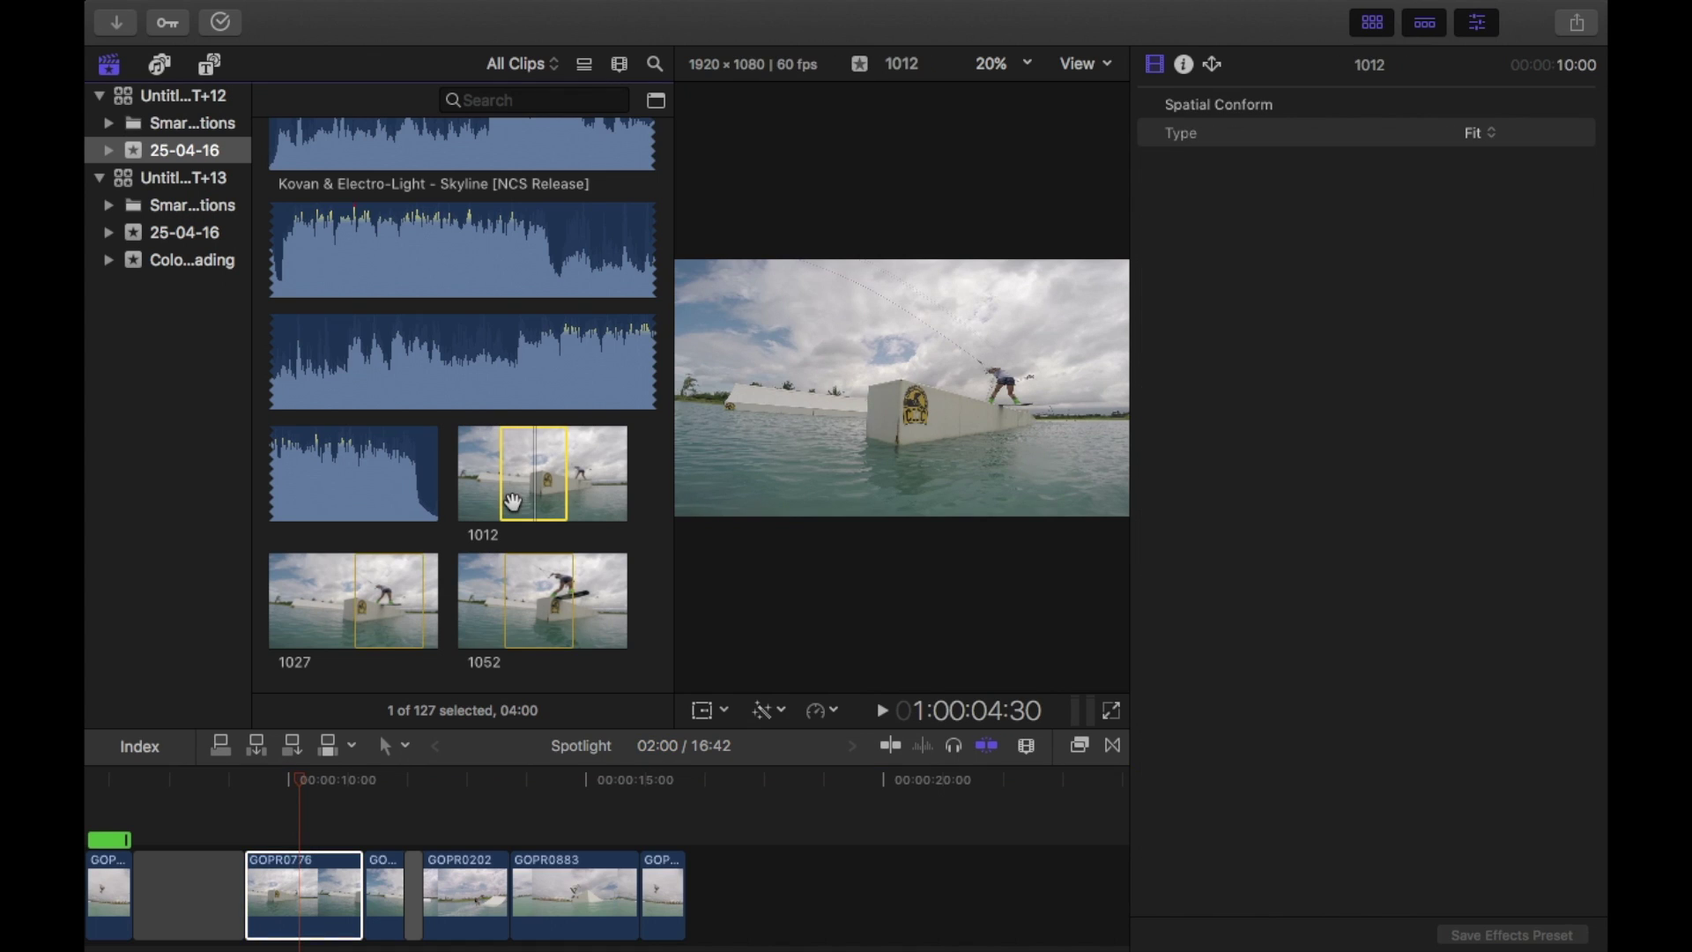
left_click_drag(513, 501, 333, 815)
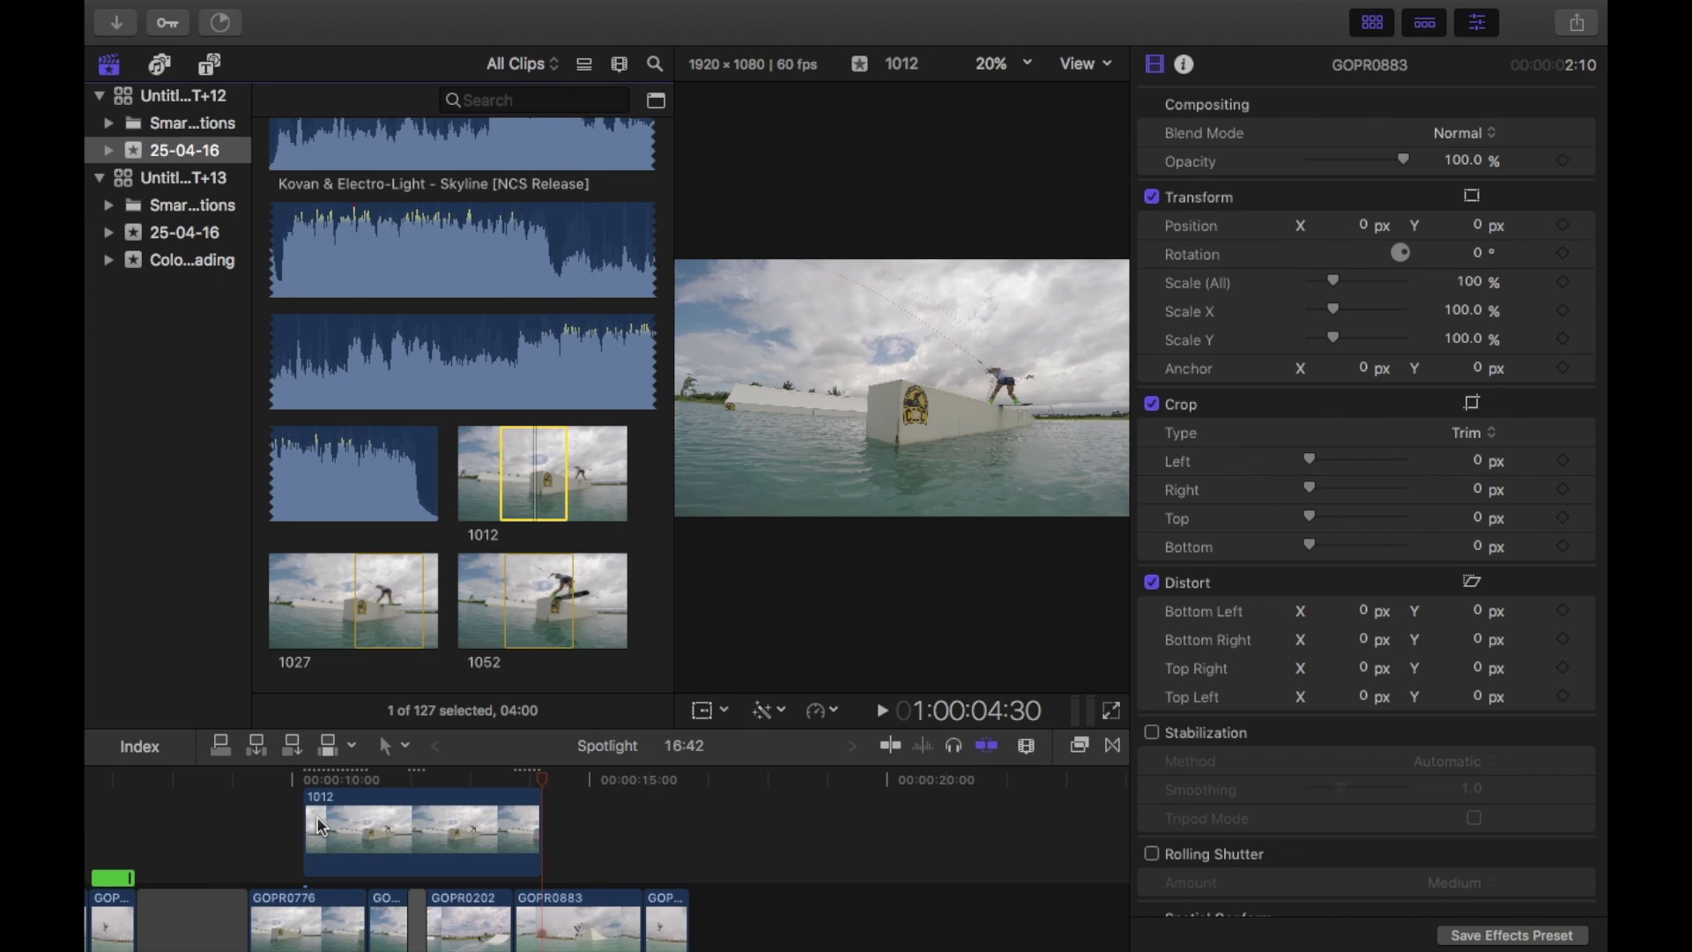
Step: Stack still 1027 above 1012 and select still 1052 in the browser
left_click(317, 820)
left_click(311, 782)
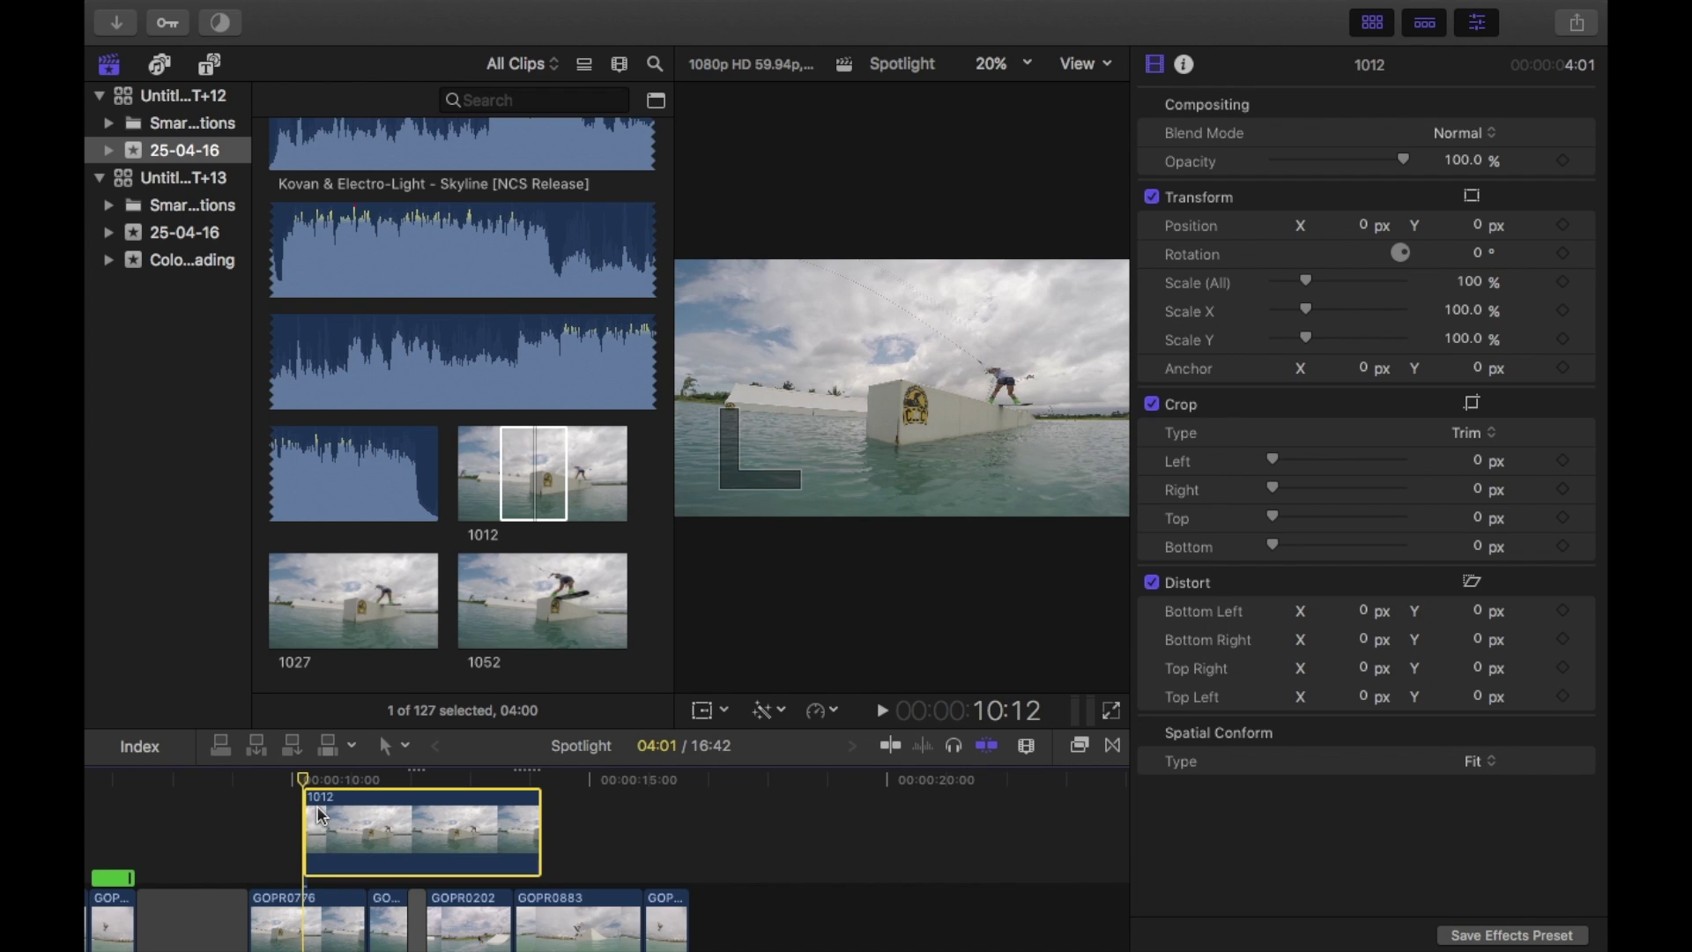
left_click(321, 907)
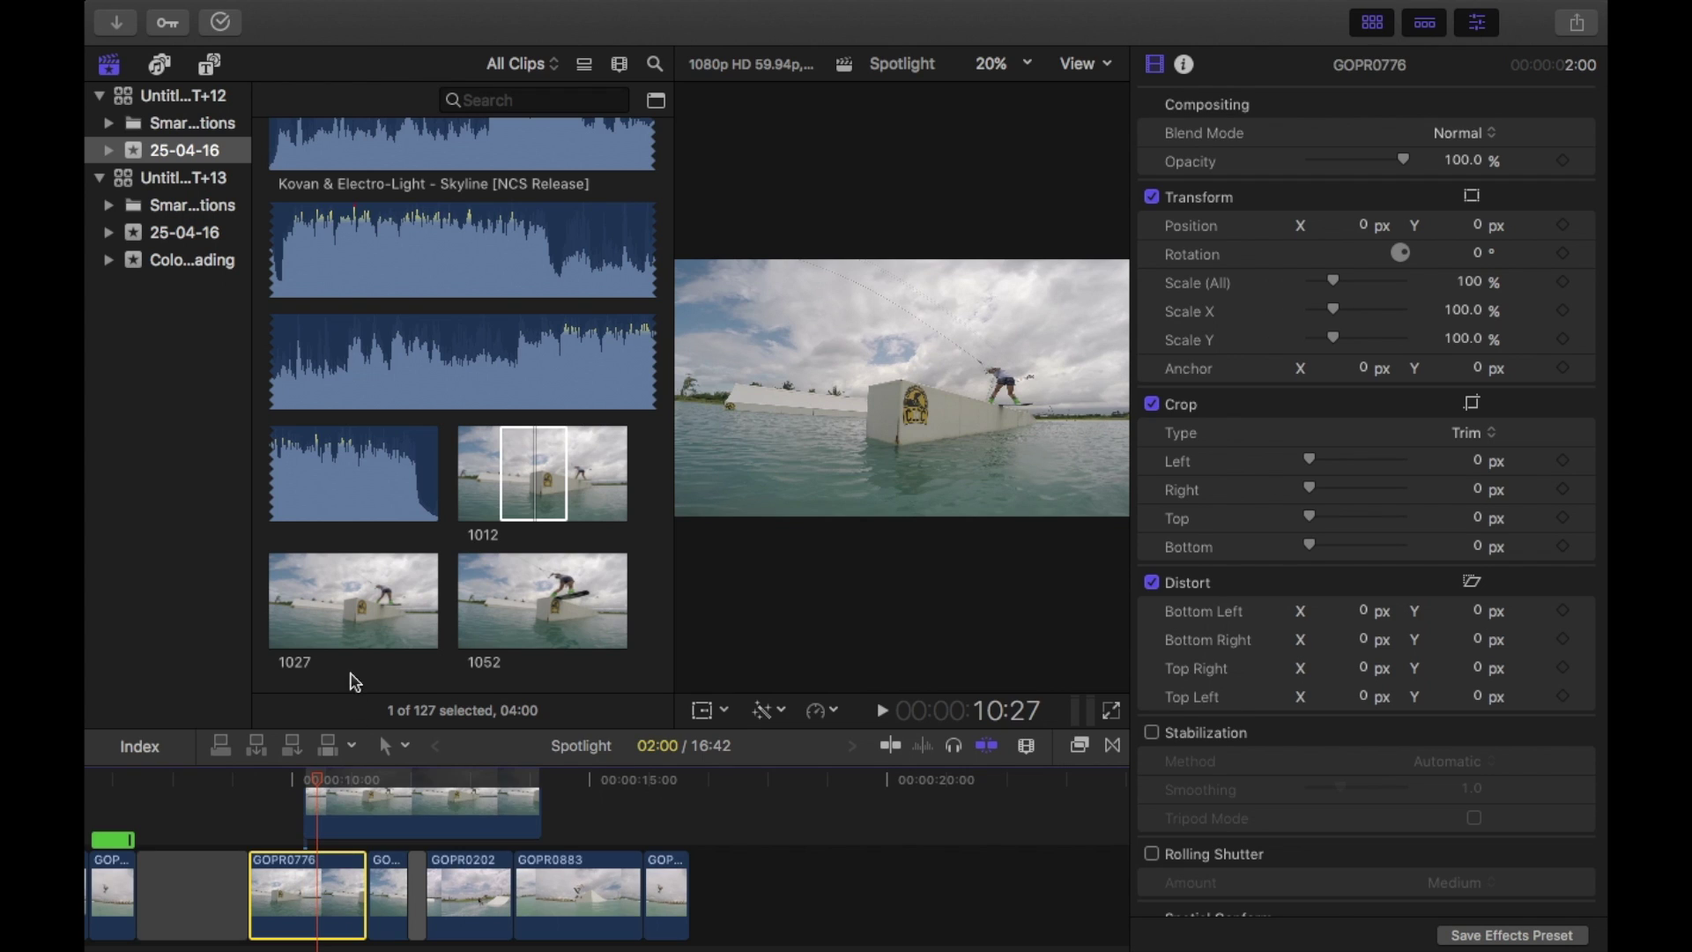
left_click_drag(346, 641, 342, 777)
left_click(556, 603)
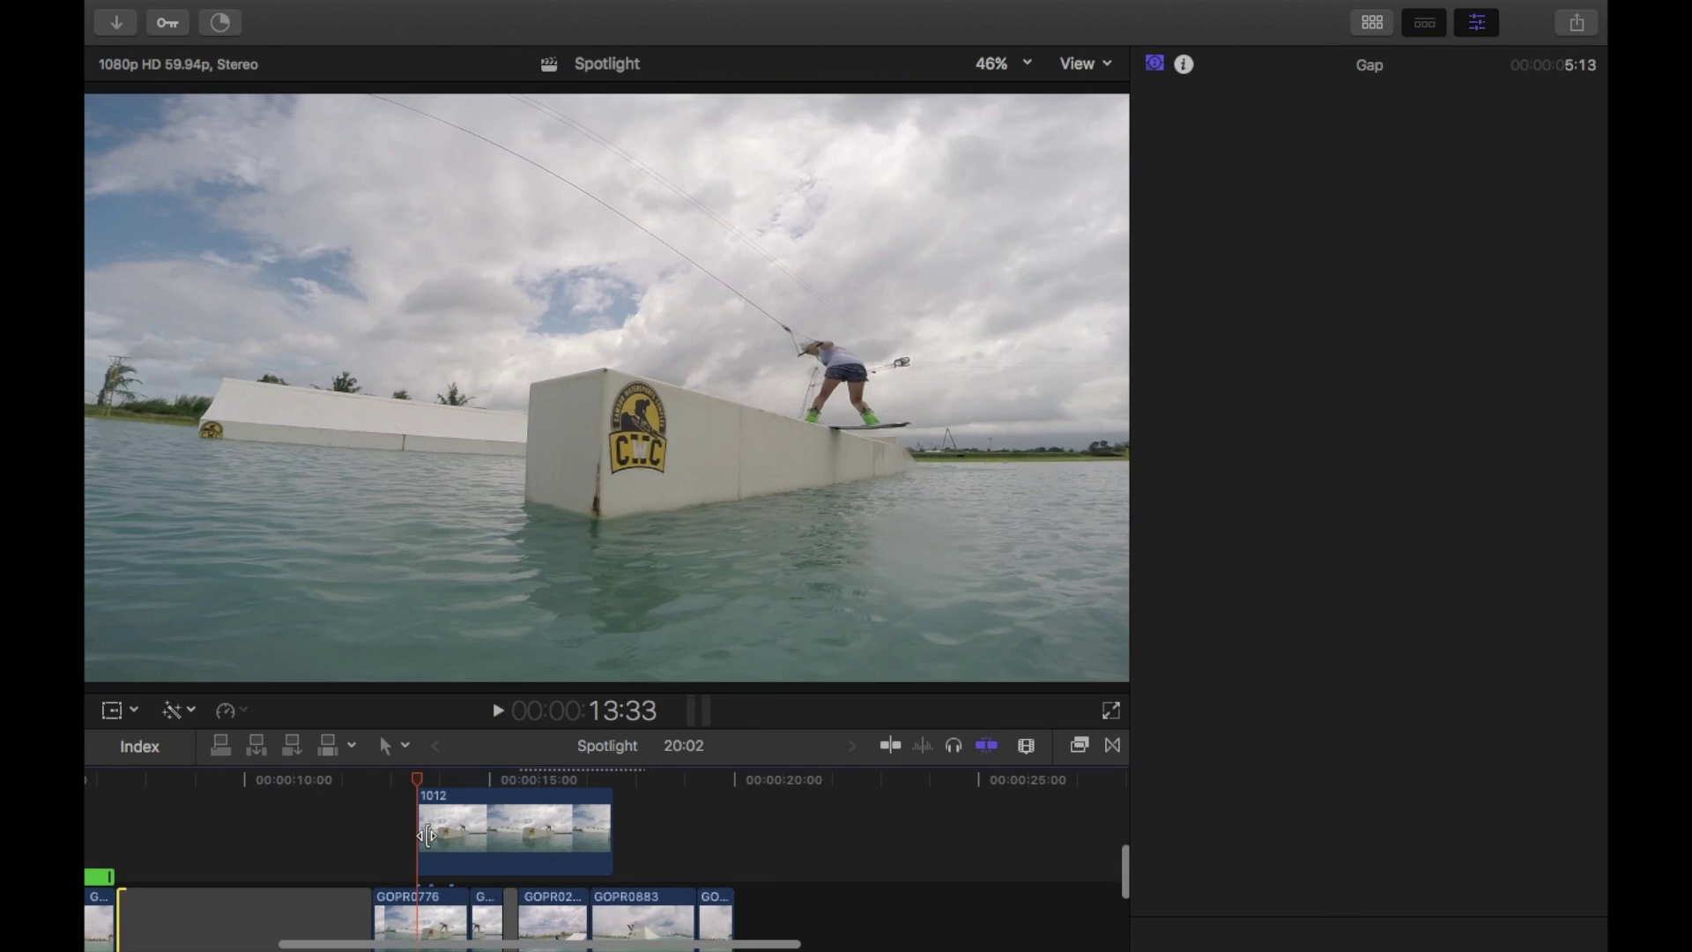
Step: Set clip 1012's blend mode to Darken and play back the stacked ghost clips
scroll(429, 843, "up", 2)
scroll(430, 843, "up", 3)
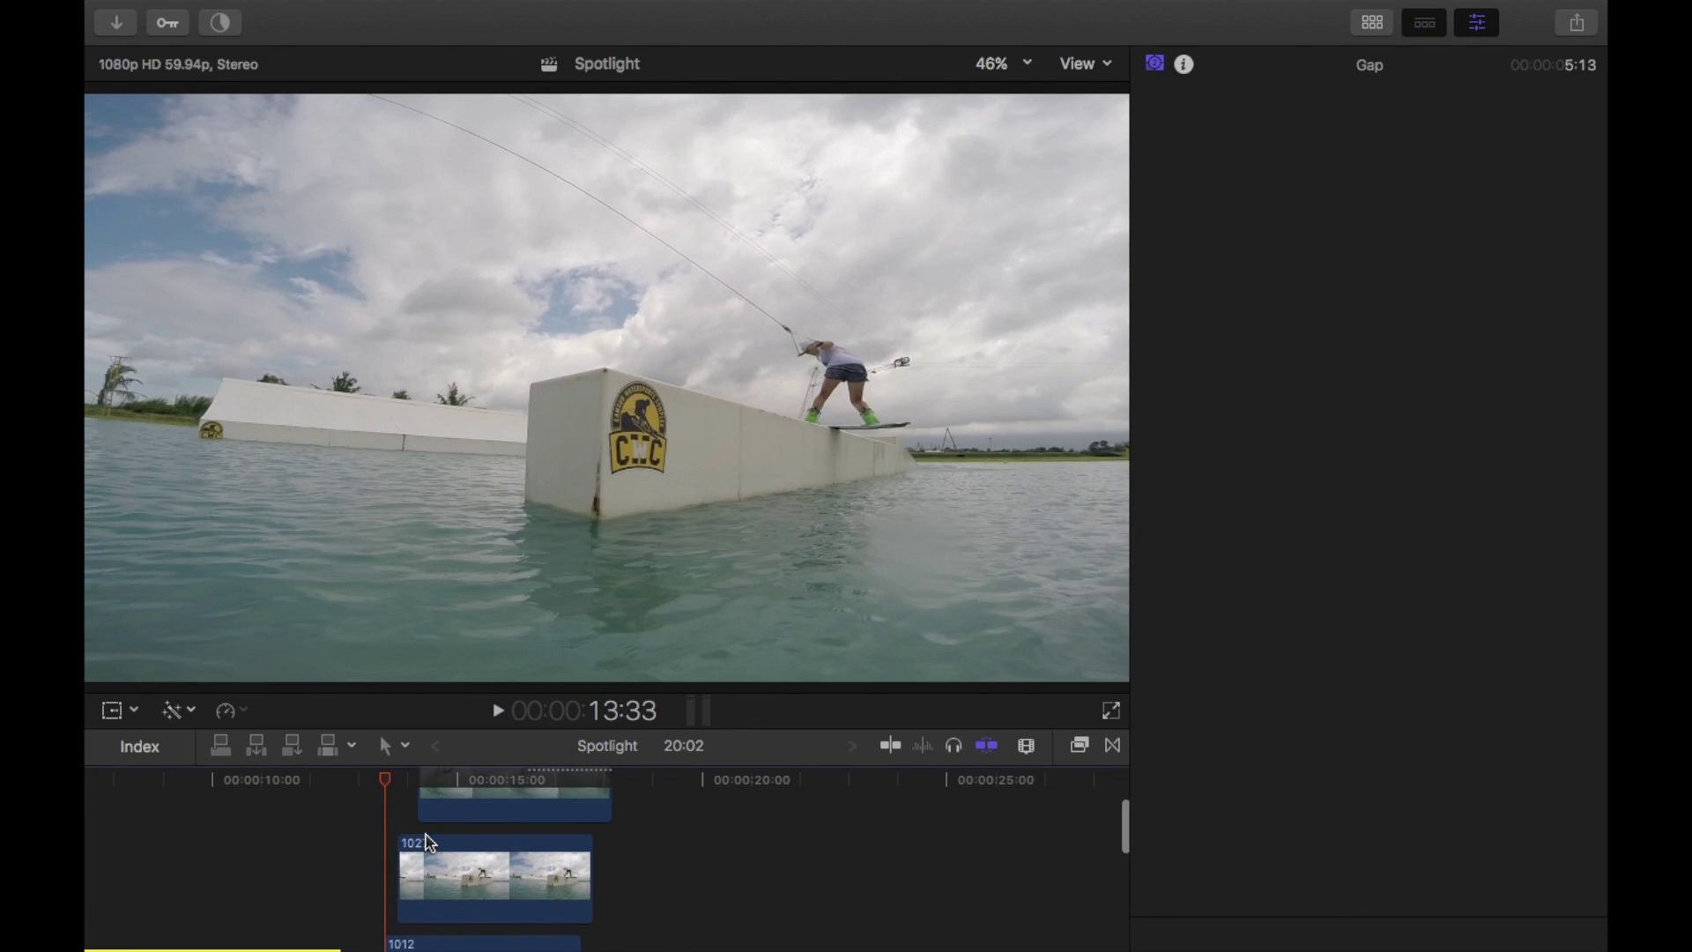
scroll(429, 843, "down", 2)
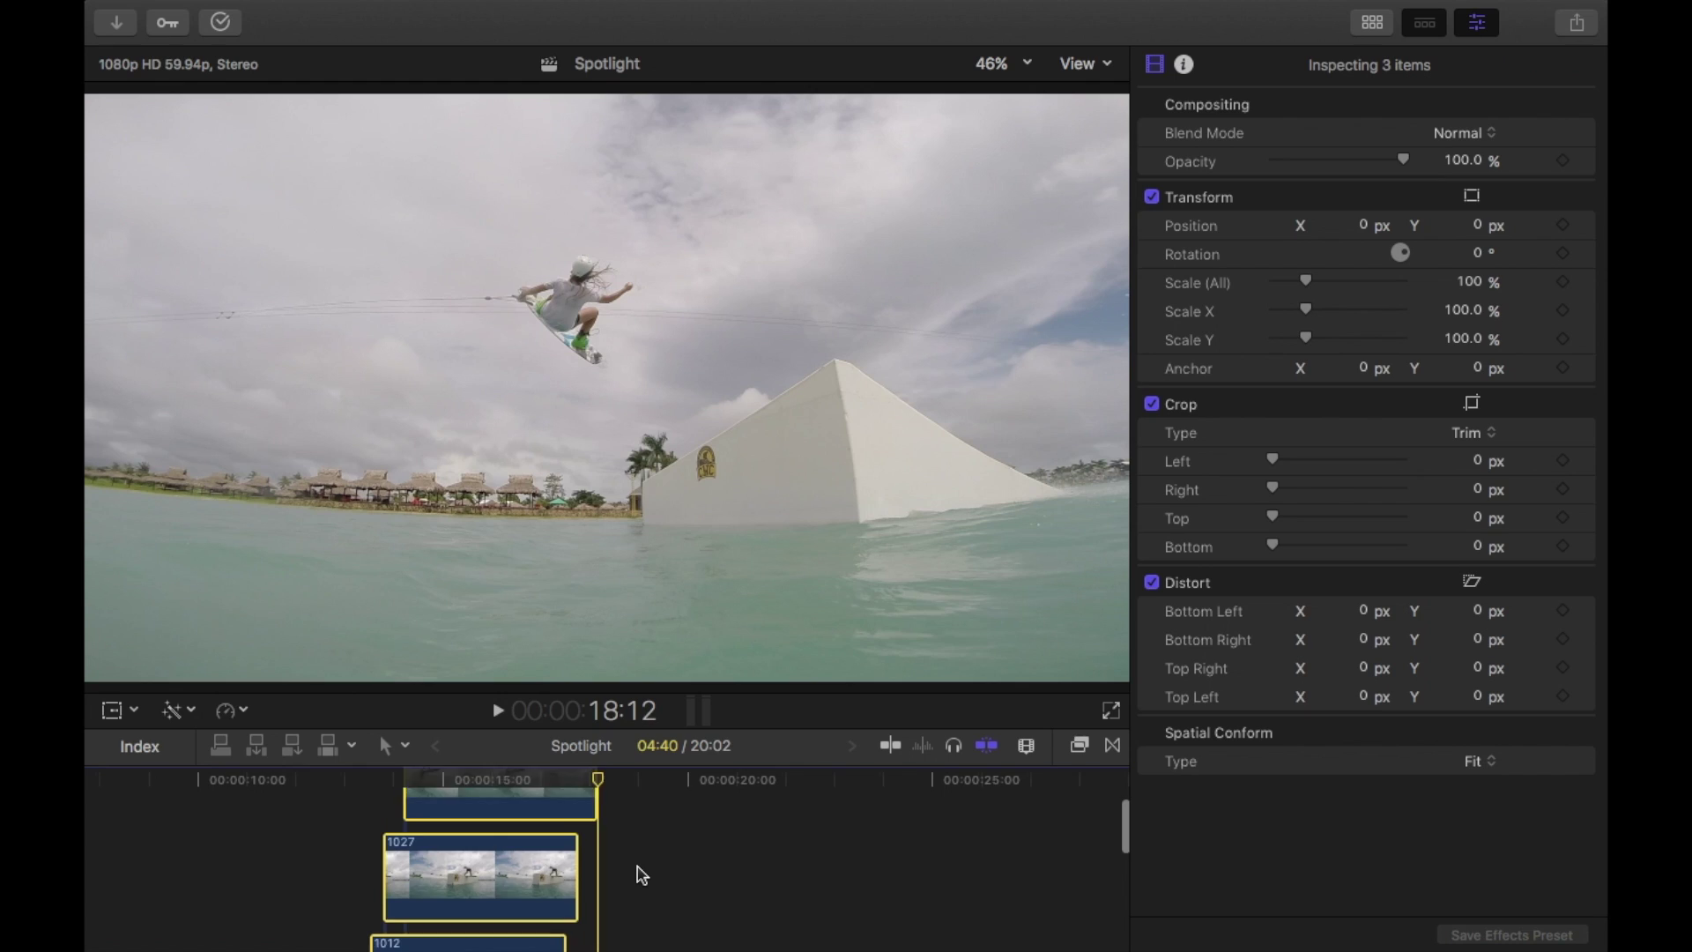
scroll(638, 873, "down", 2)
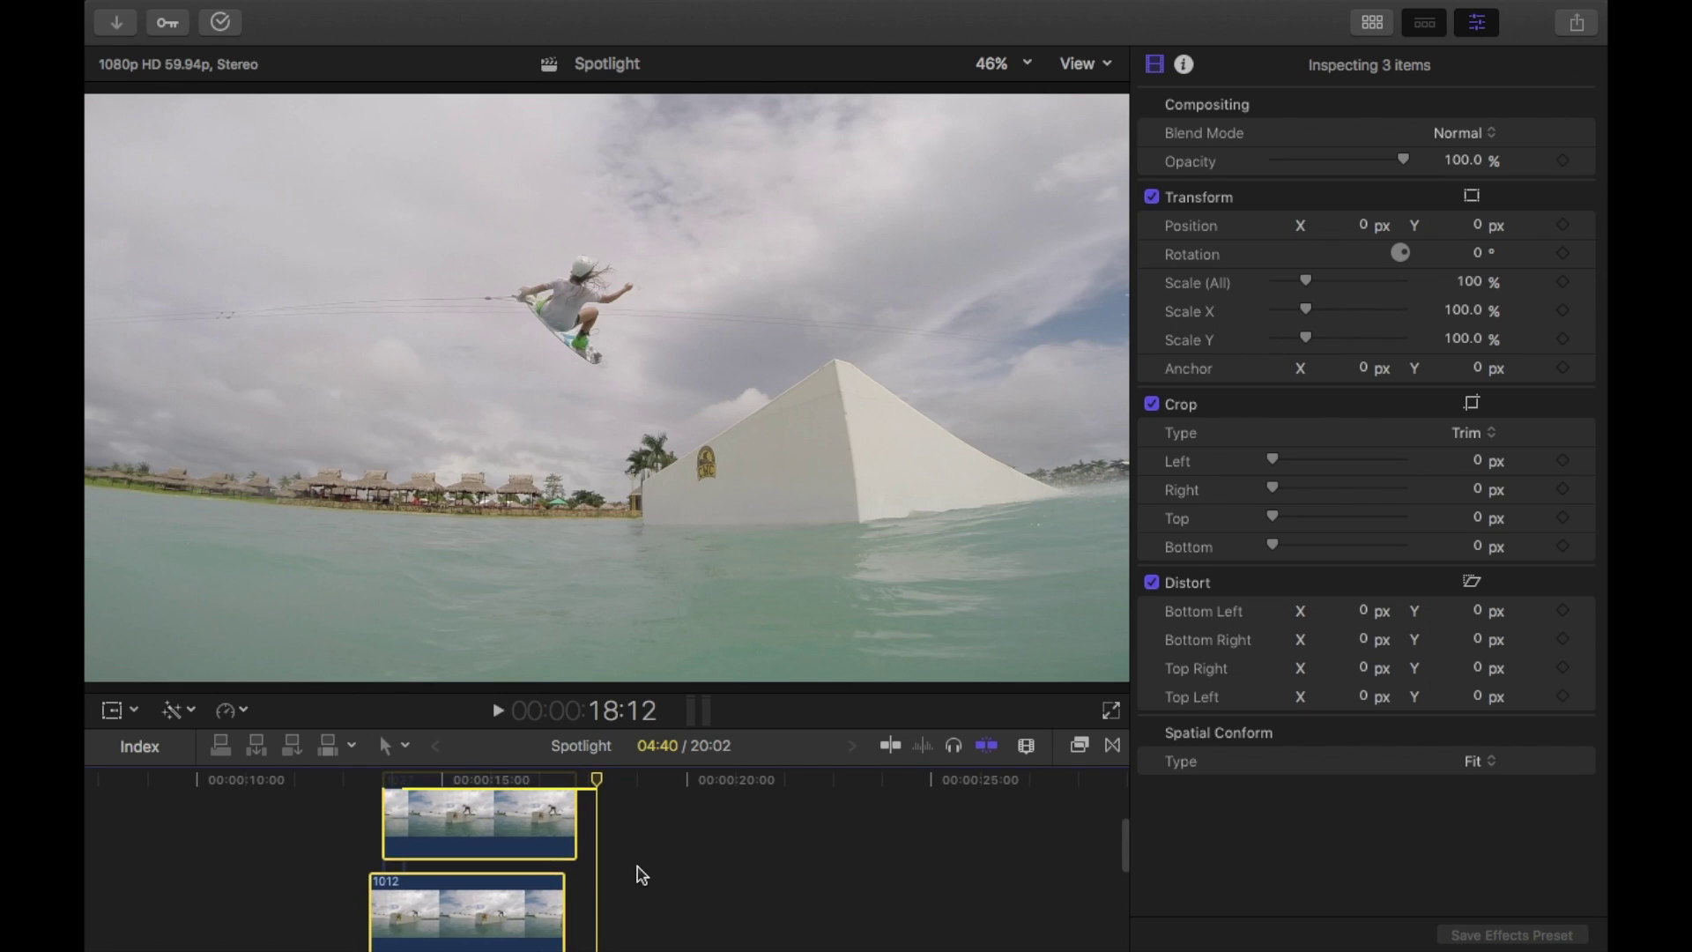
left_click(382, 783)
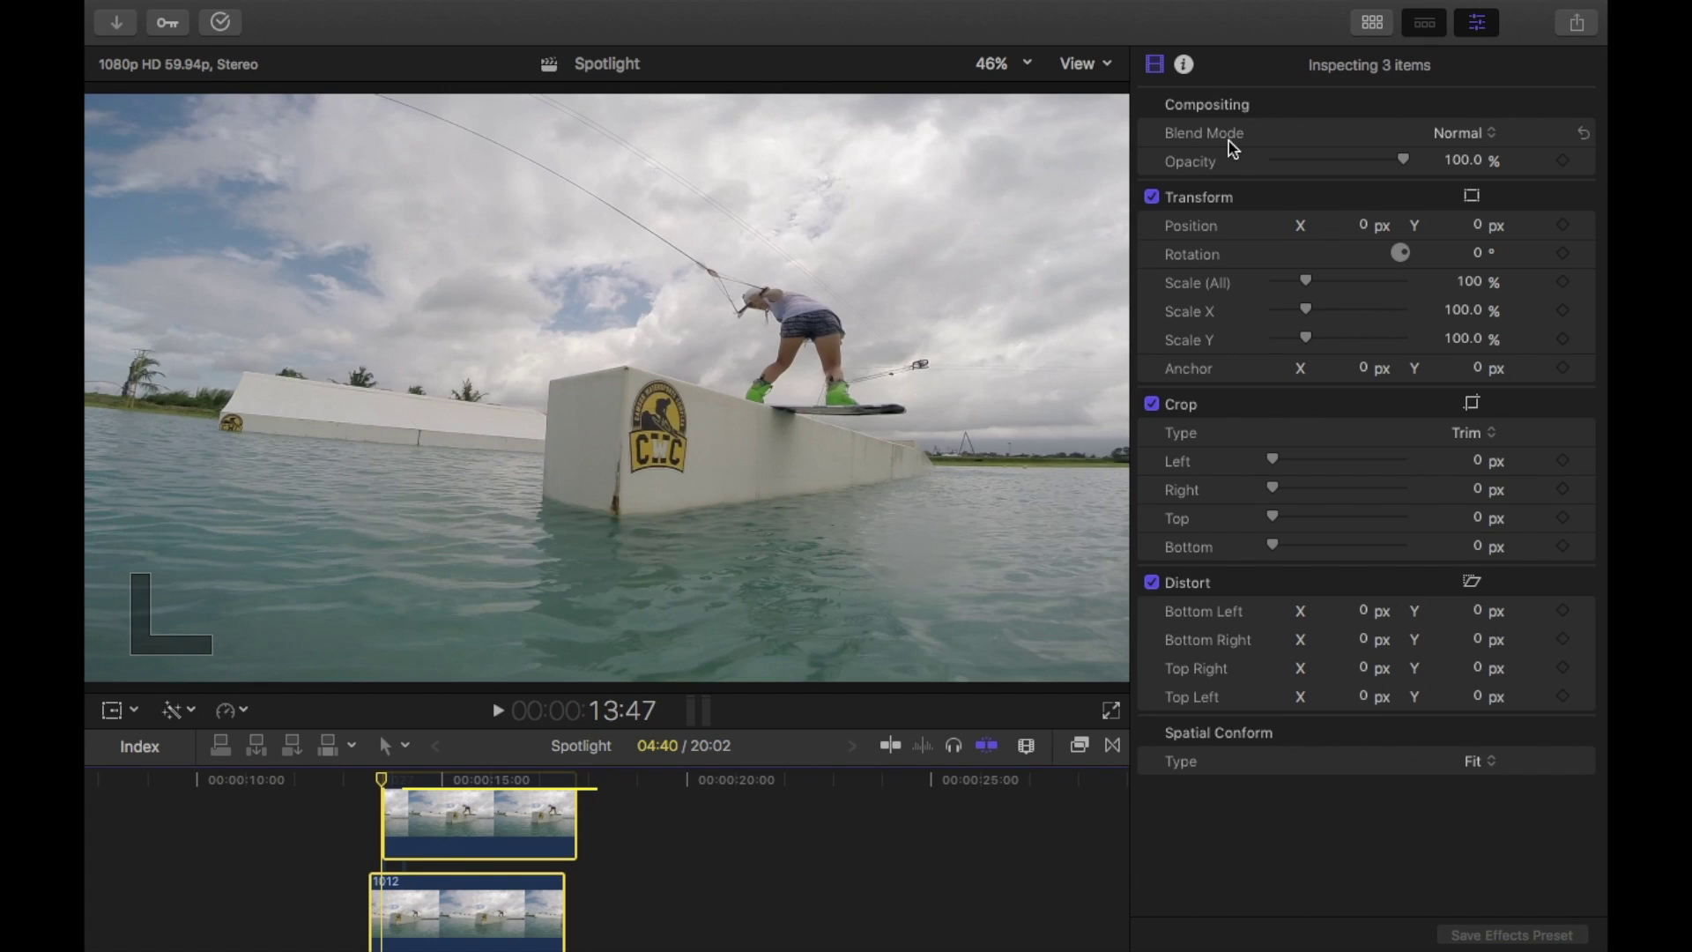
left_click(1464, 137)
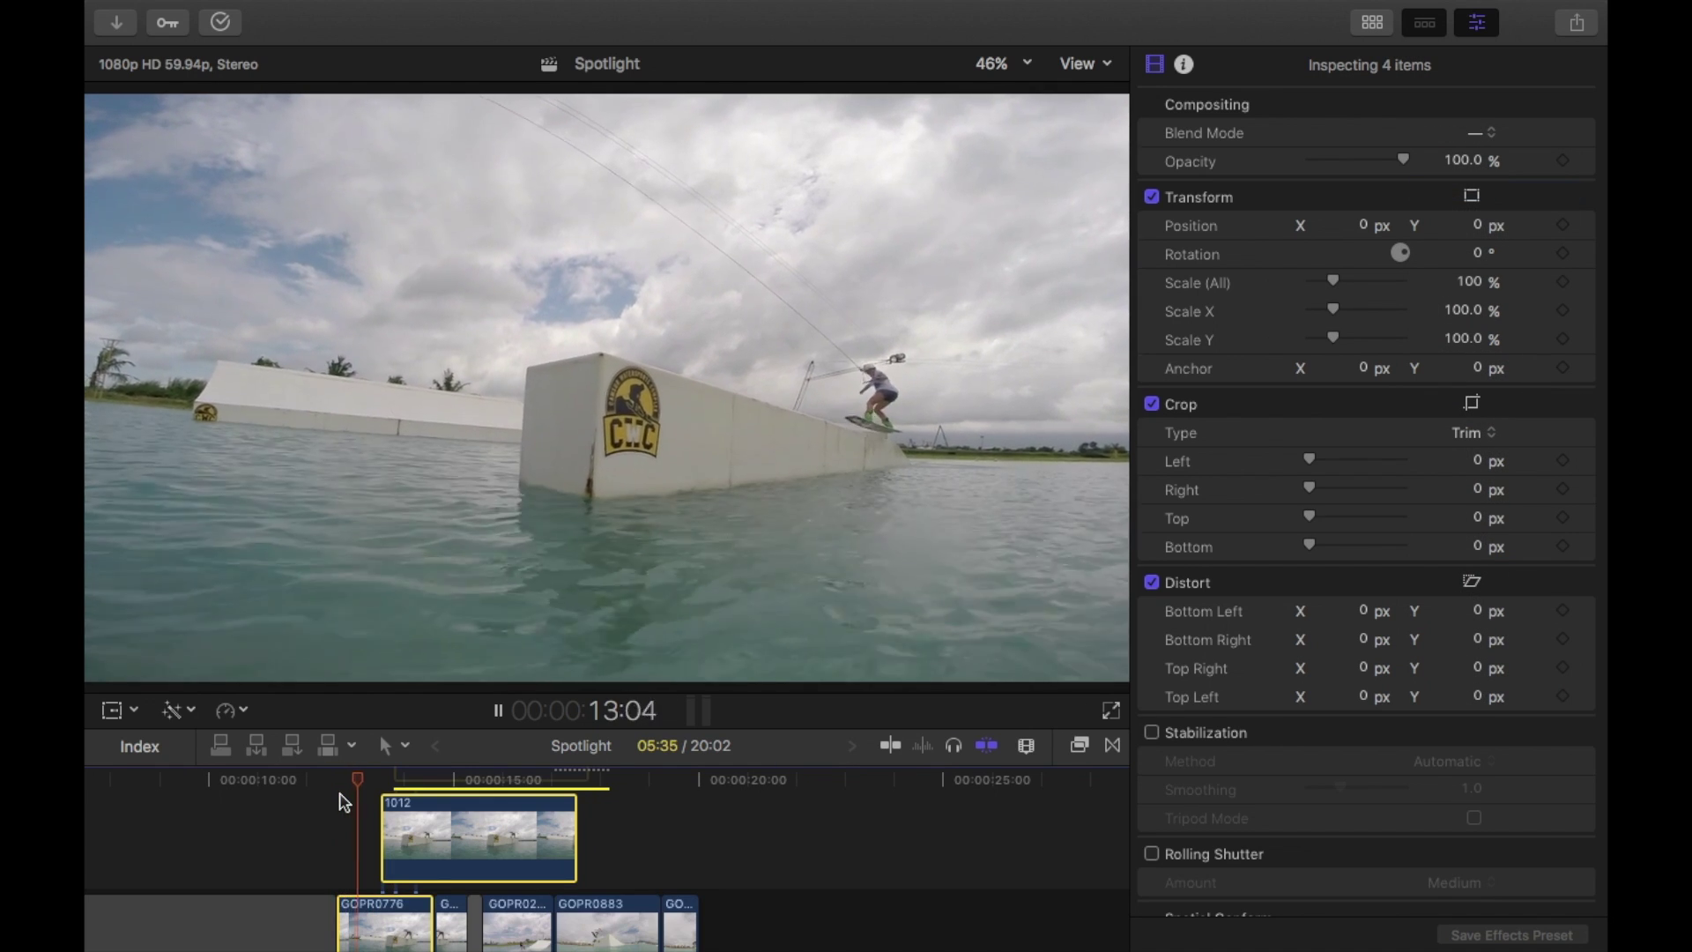
key("space")
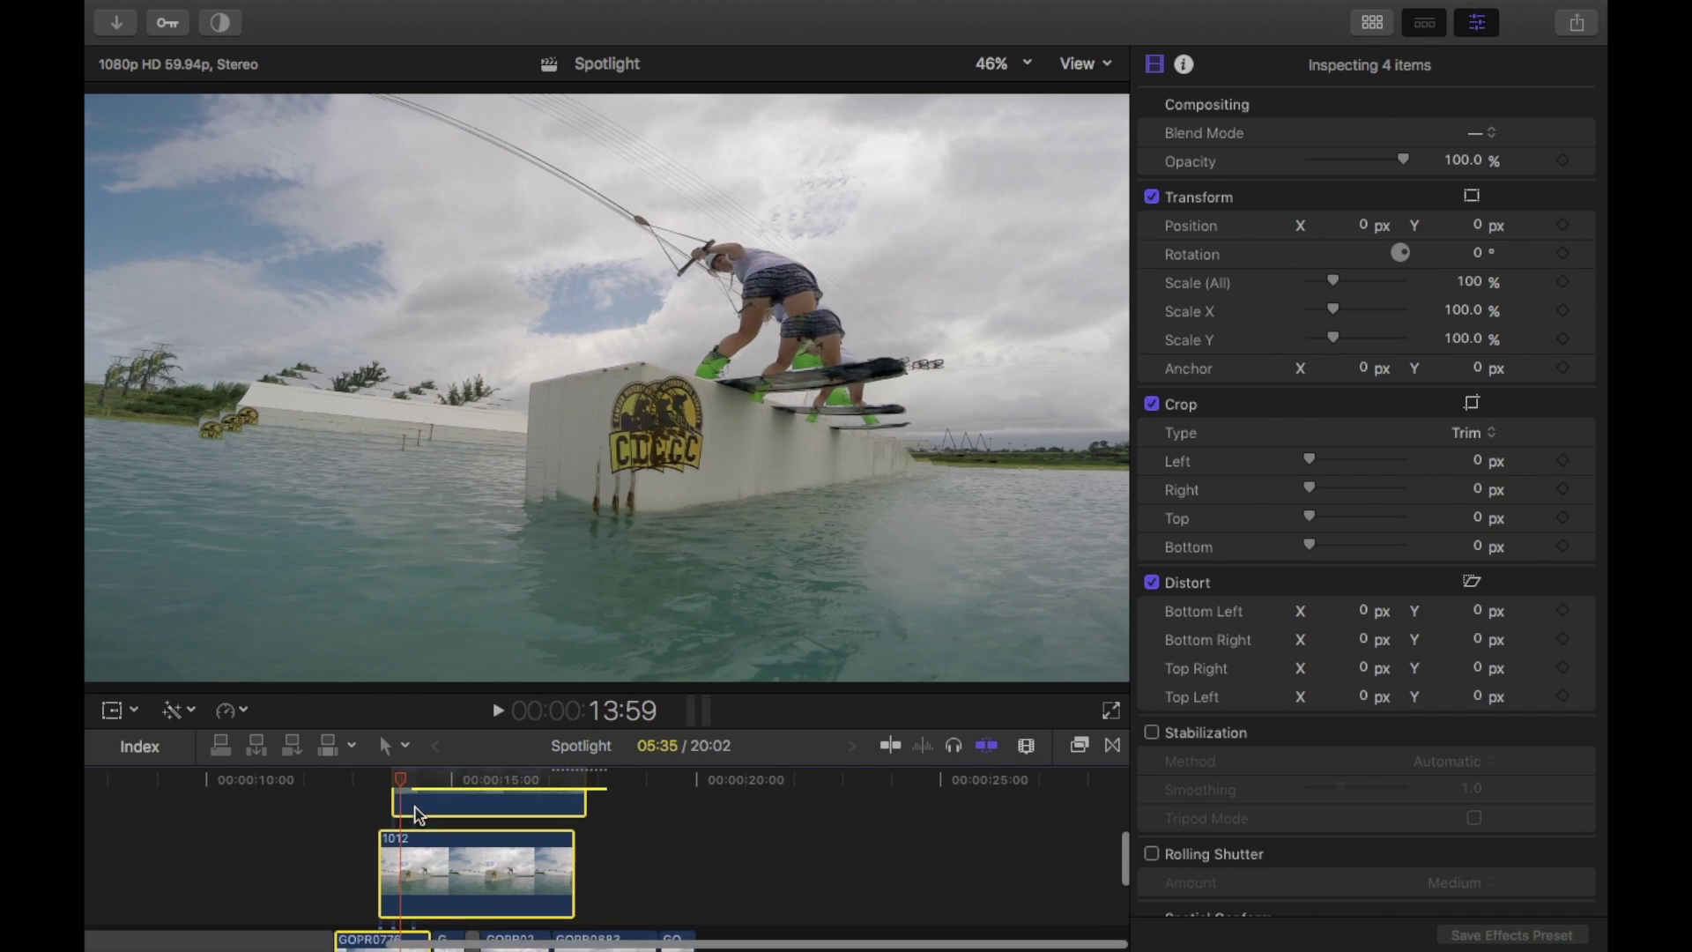
Step: Search the effects for 'draw' and apply Draw Mask to clip 1012
scroll(418, 813, "up", 3)
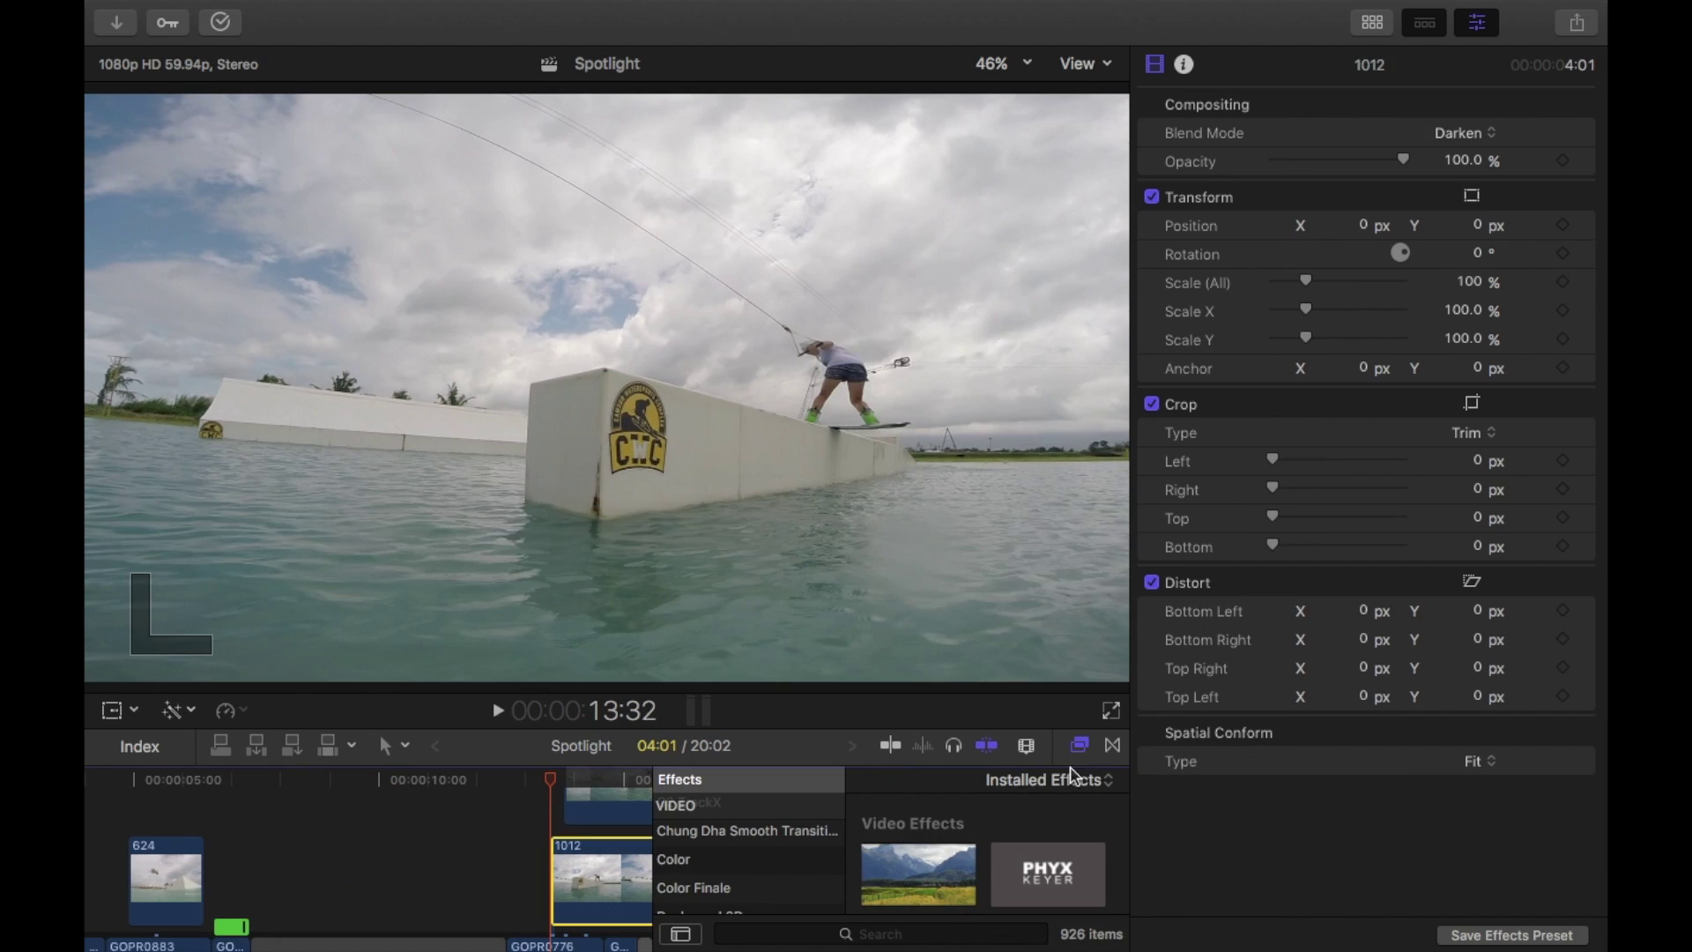
left_click(964, 925)
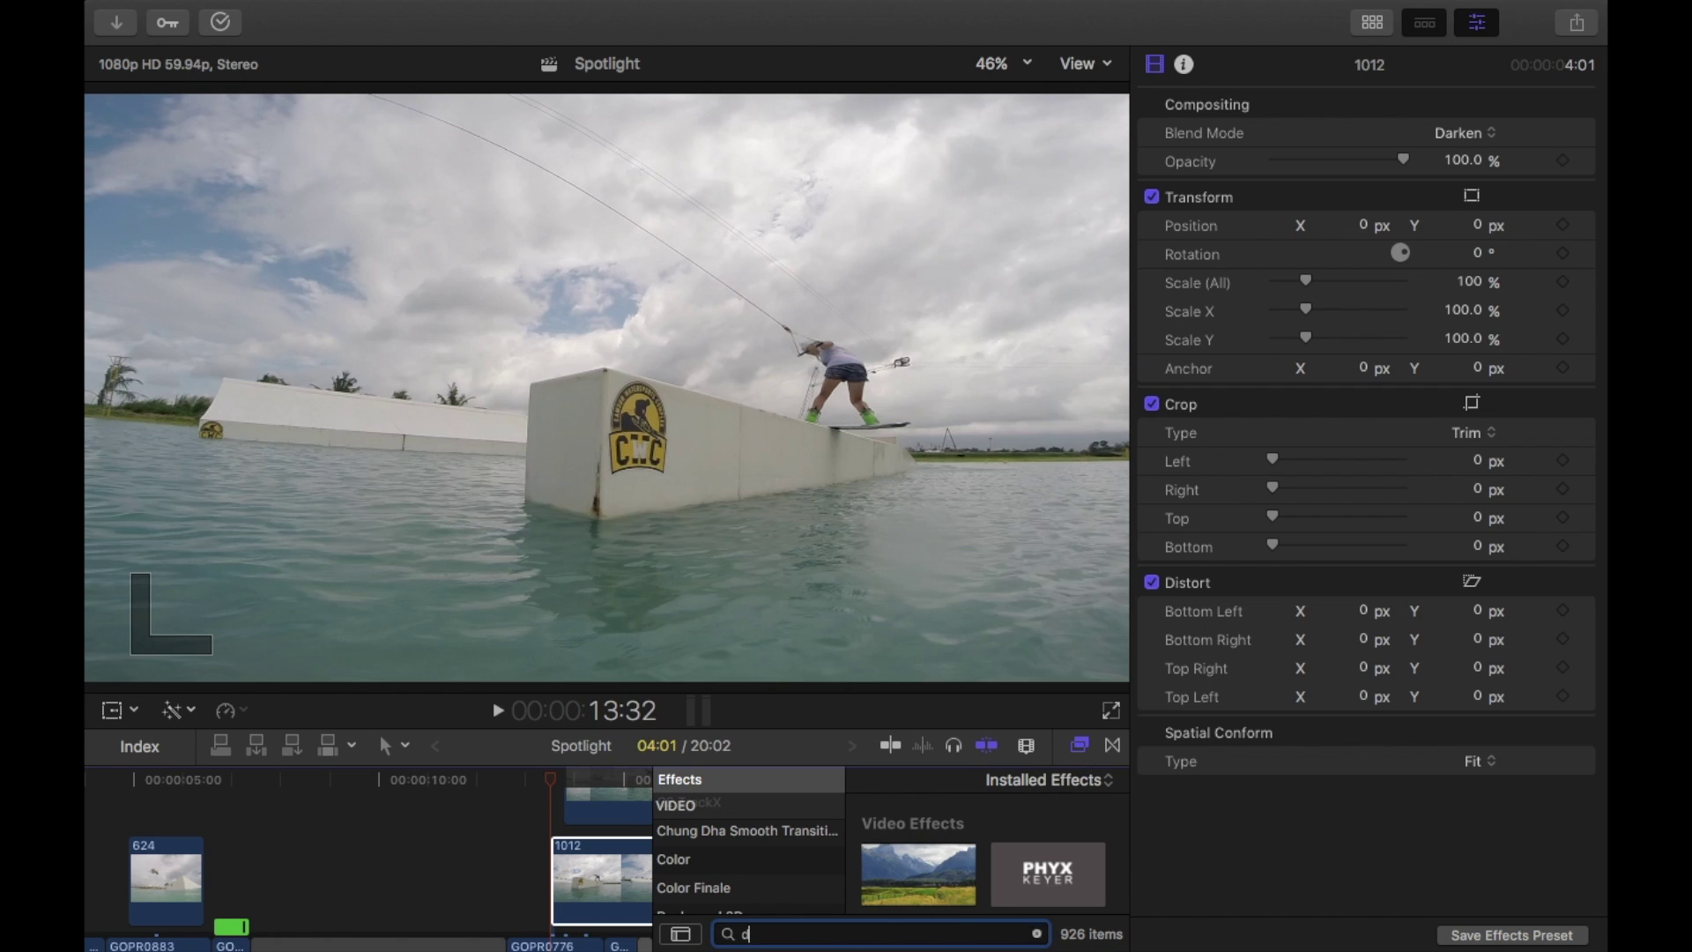
type("draw m")
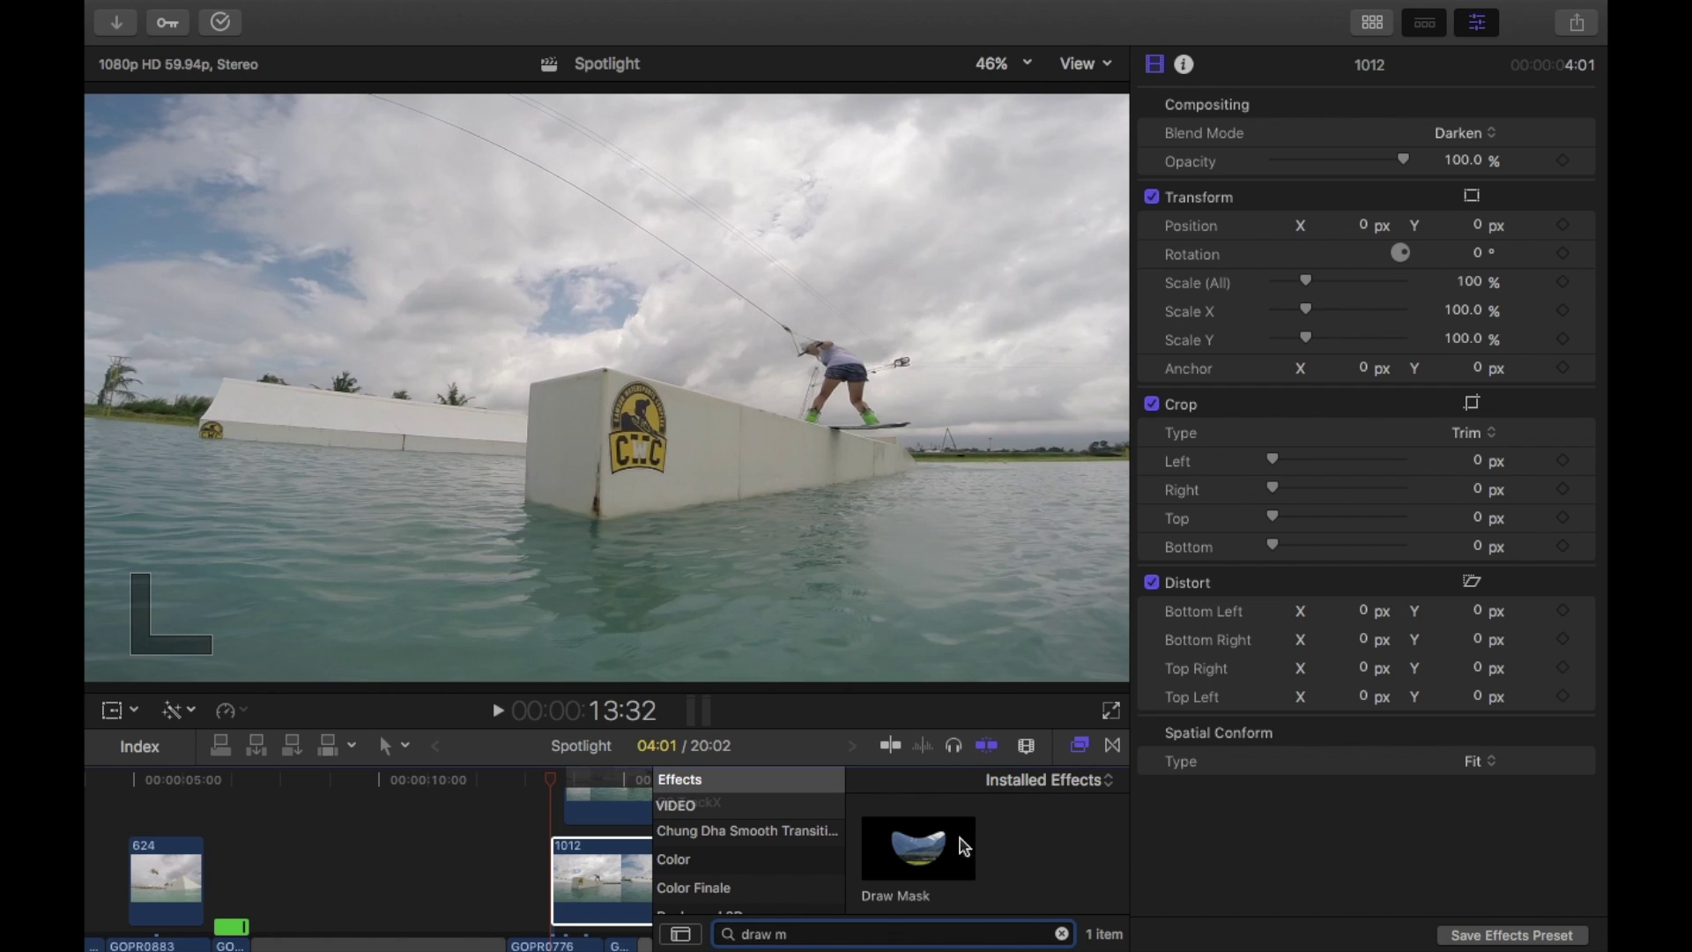
mouse_move(934, 848)
left_mouse_down()
mouse_move(568, 894)
mouse_move(608, 859)
mouse_move(612, 879)
left_mouse_up()
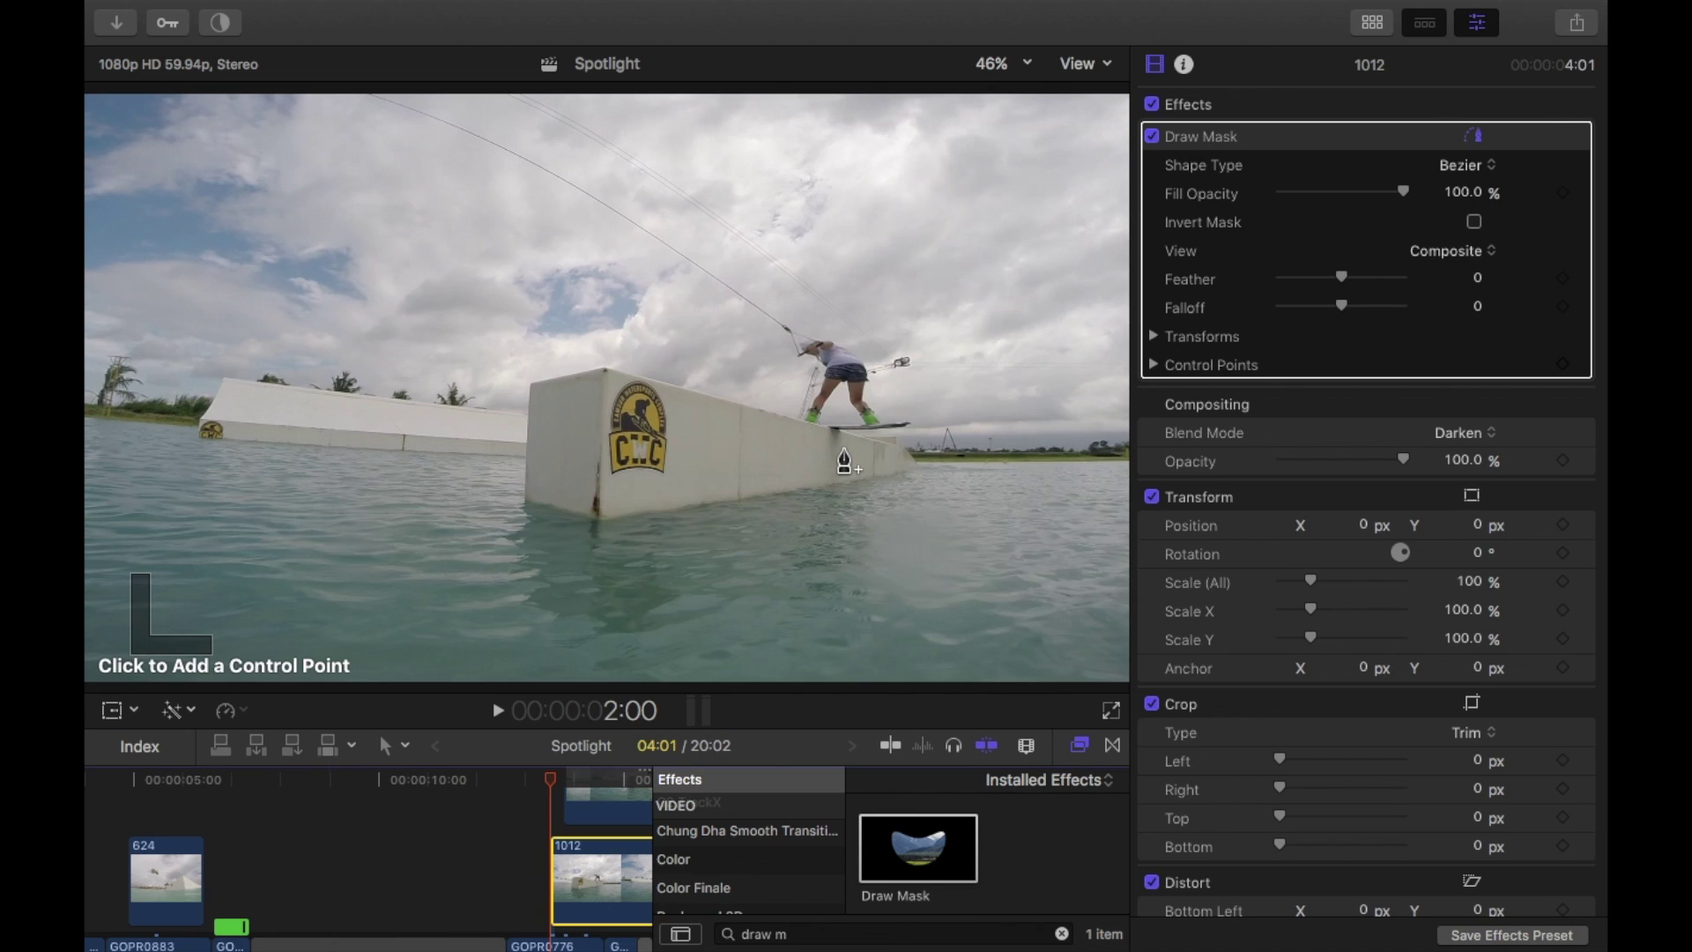
Step: Trace a closed mask outline around the rider on clip 1012
left_click(844, 448)
left_click(903, 439)
left_click(933, 427)
left_click(895, 366)
left_click(868, 333)
left_click(827, 319)
left_click(792, 312)
left_click(765, 325)
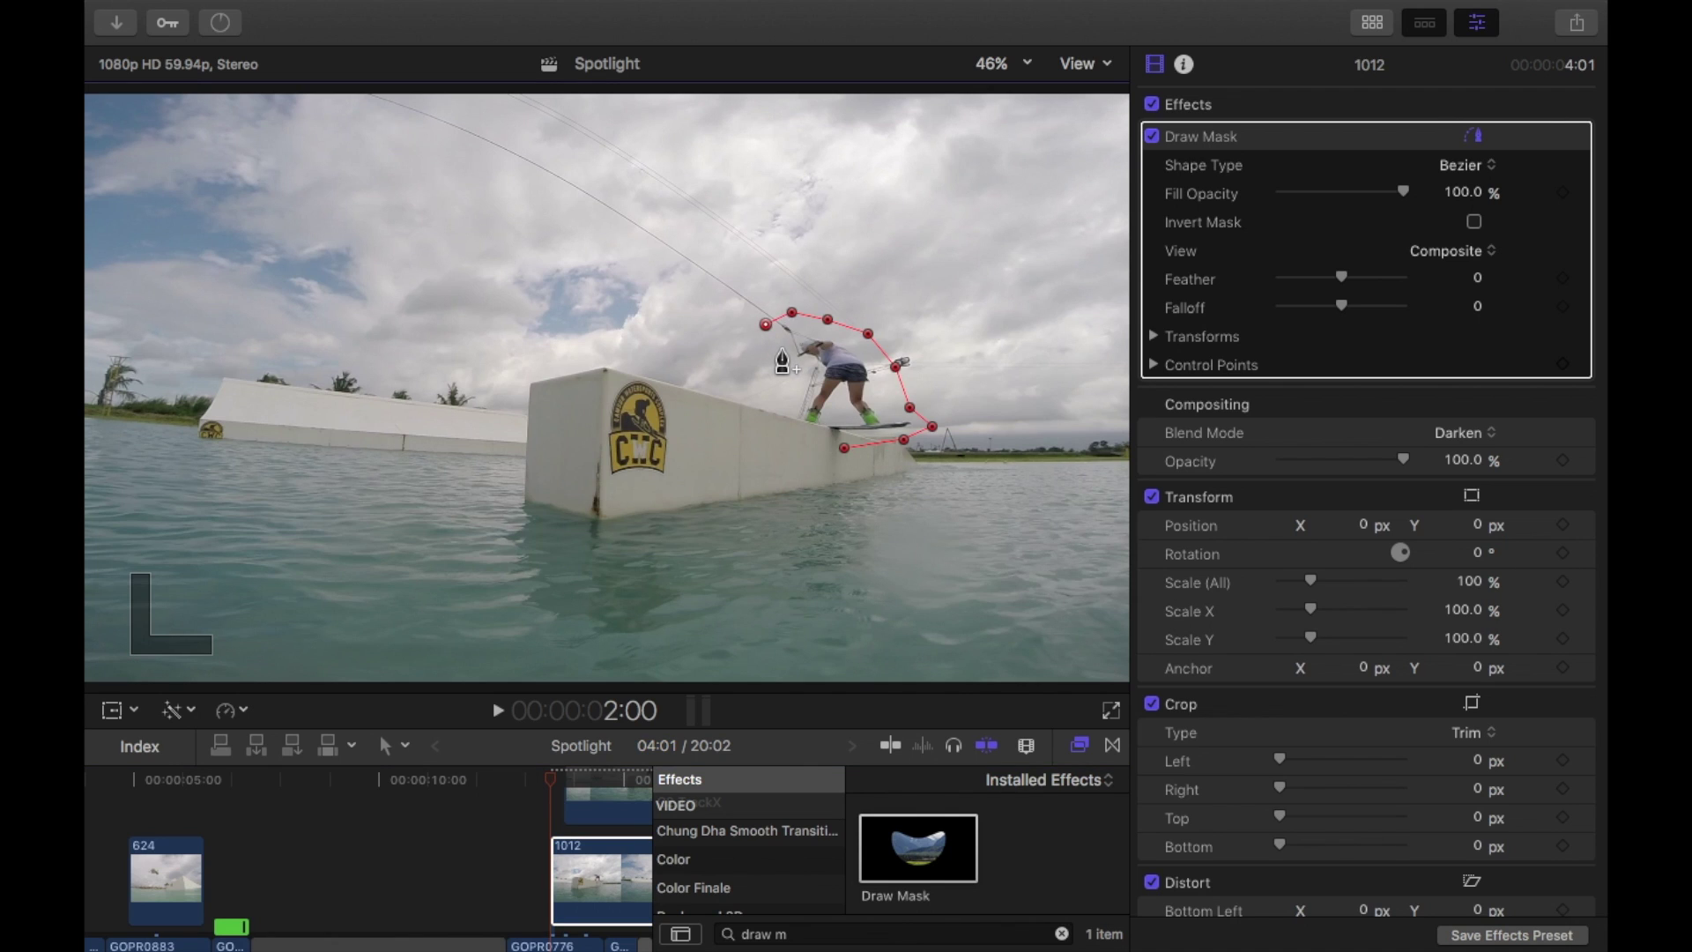
left_click(781, 349)
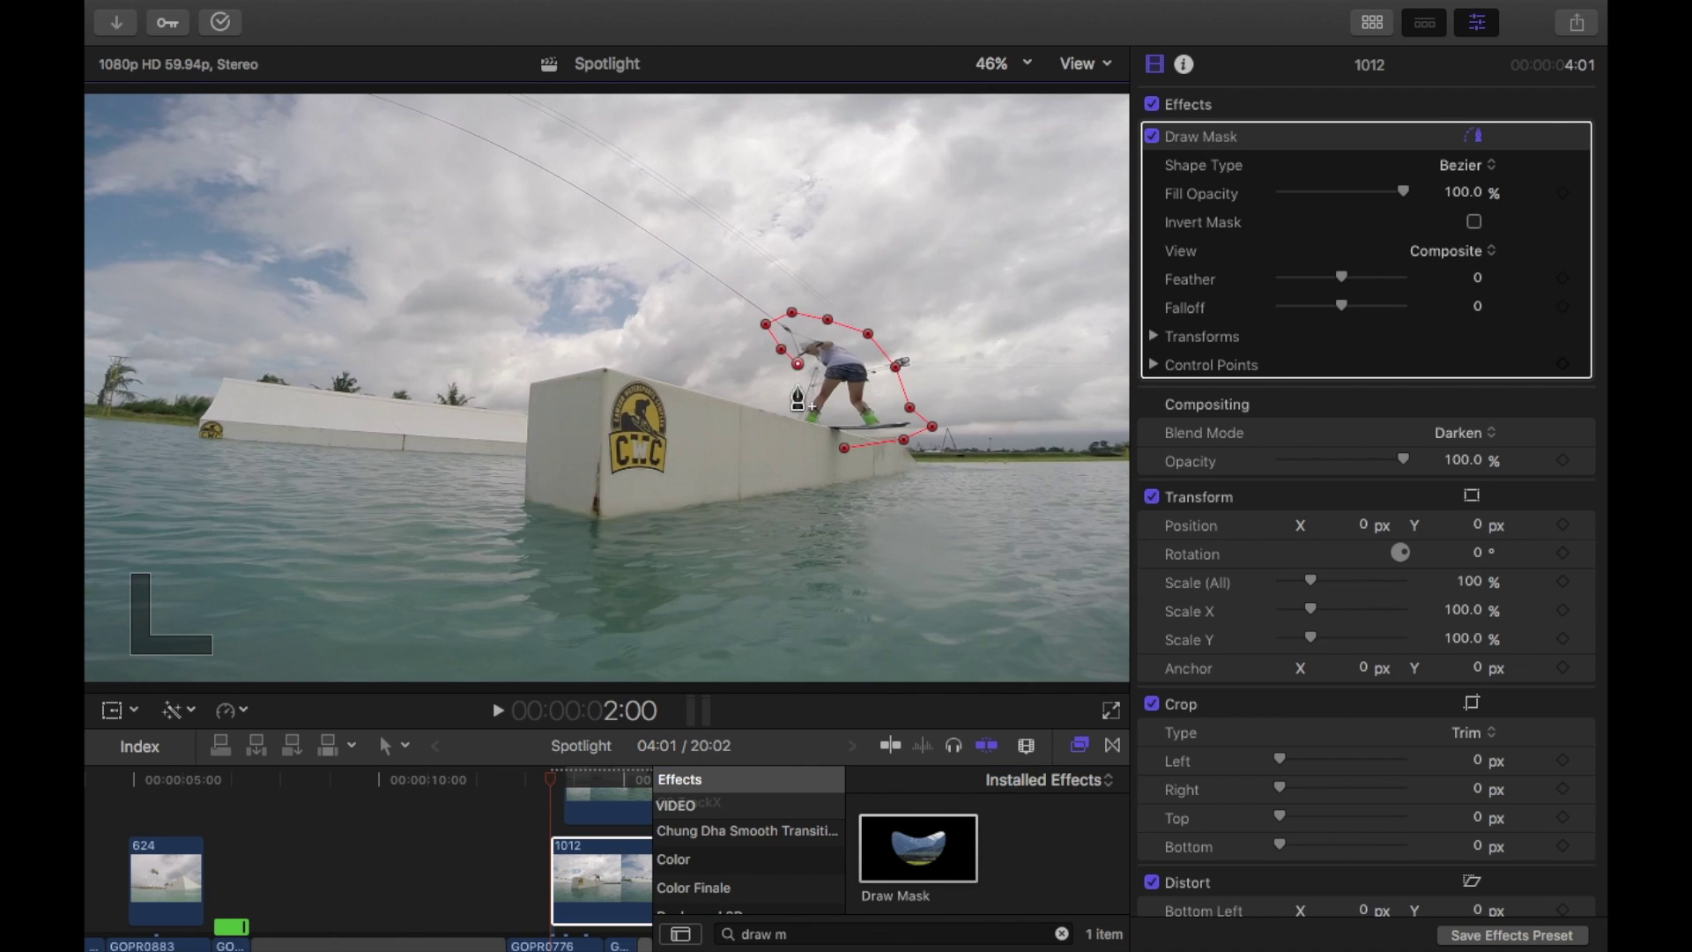
left_click(794, 386)
left_click(776, 418)
left_click(817, 436)
left_click(844, 443)
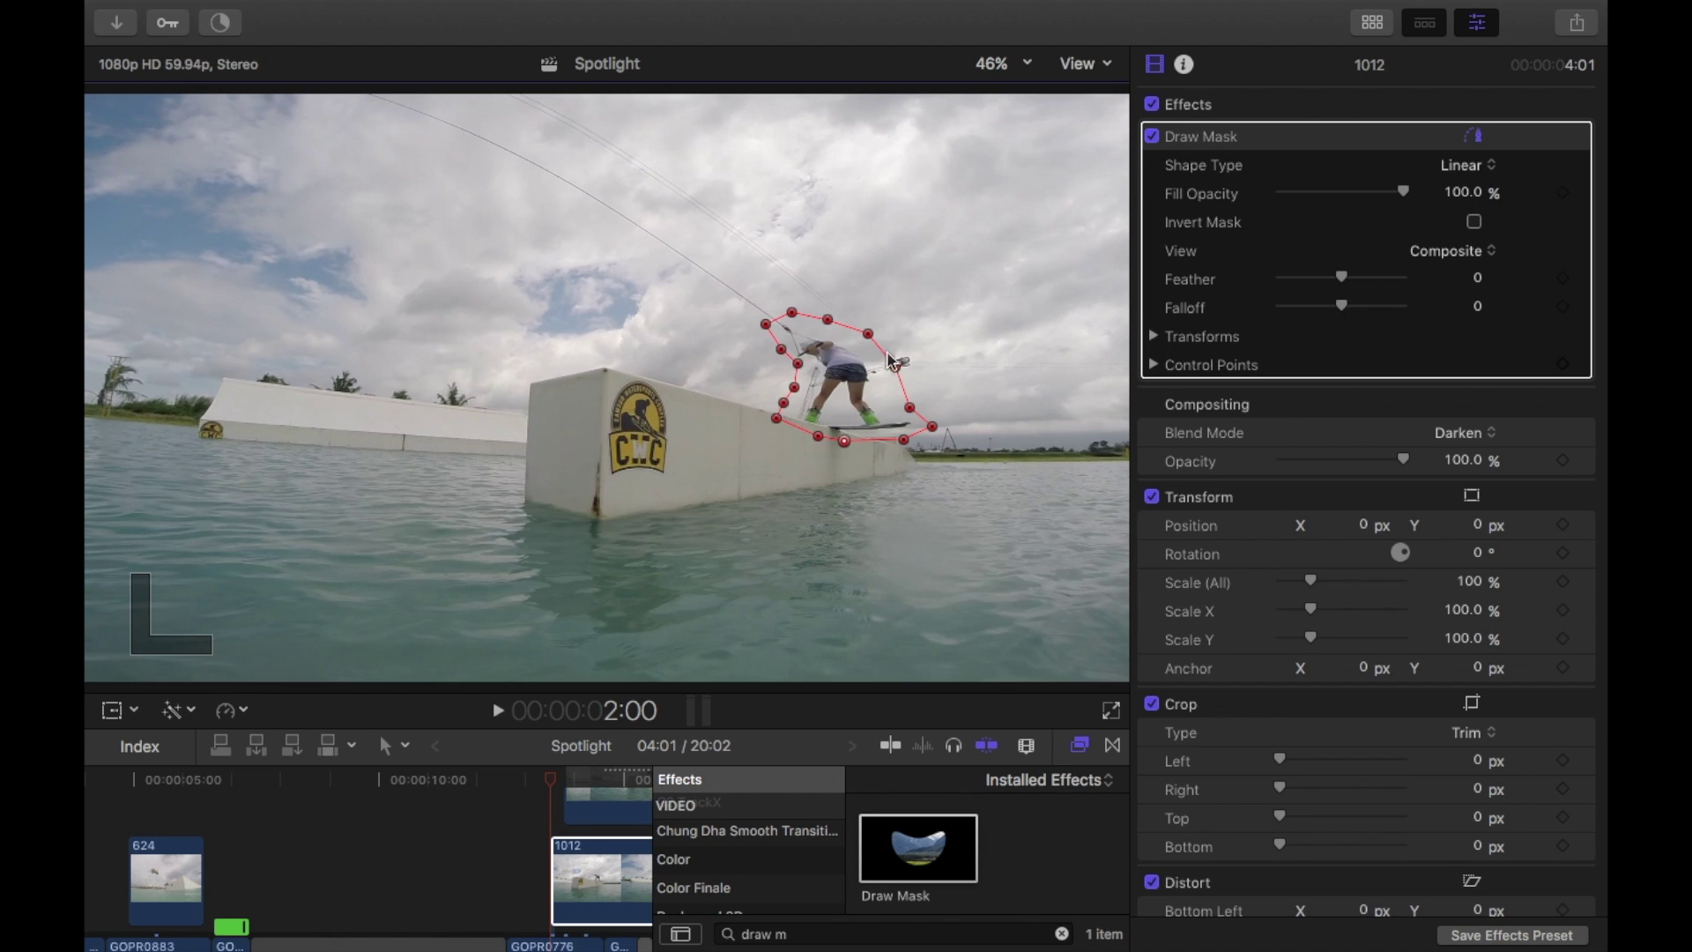
Step: Apply Draw Mask to clip 1027, then reselect 1012 to check its mask
left_click(502, 781)
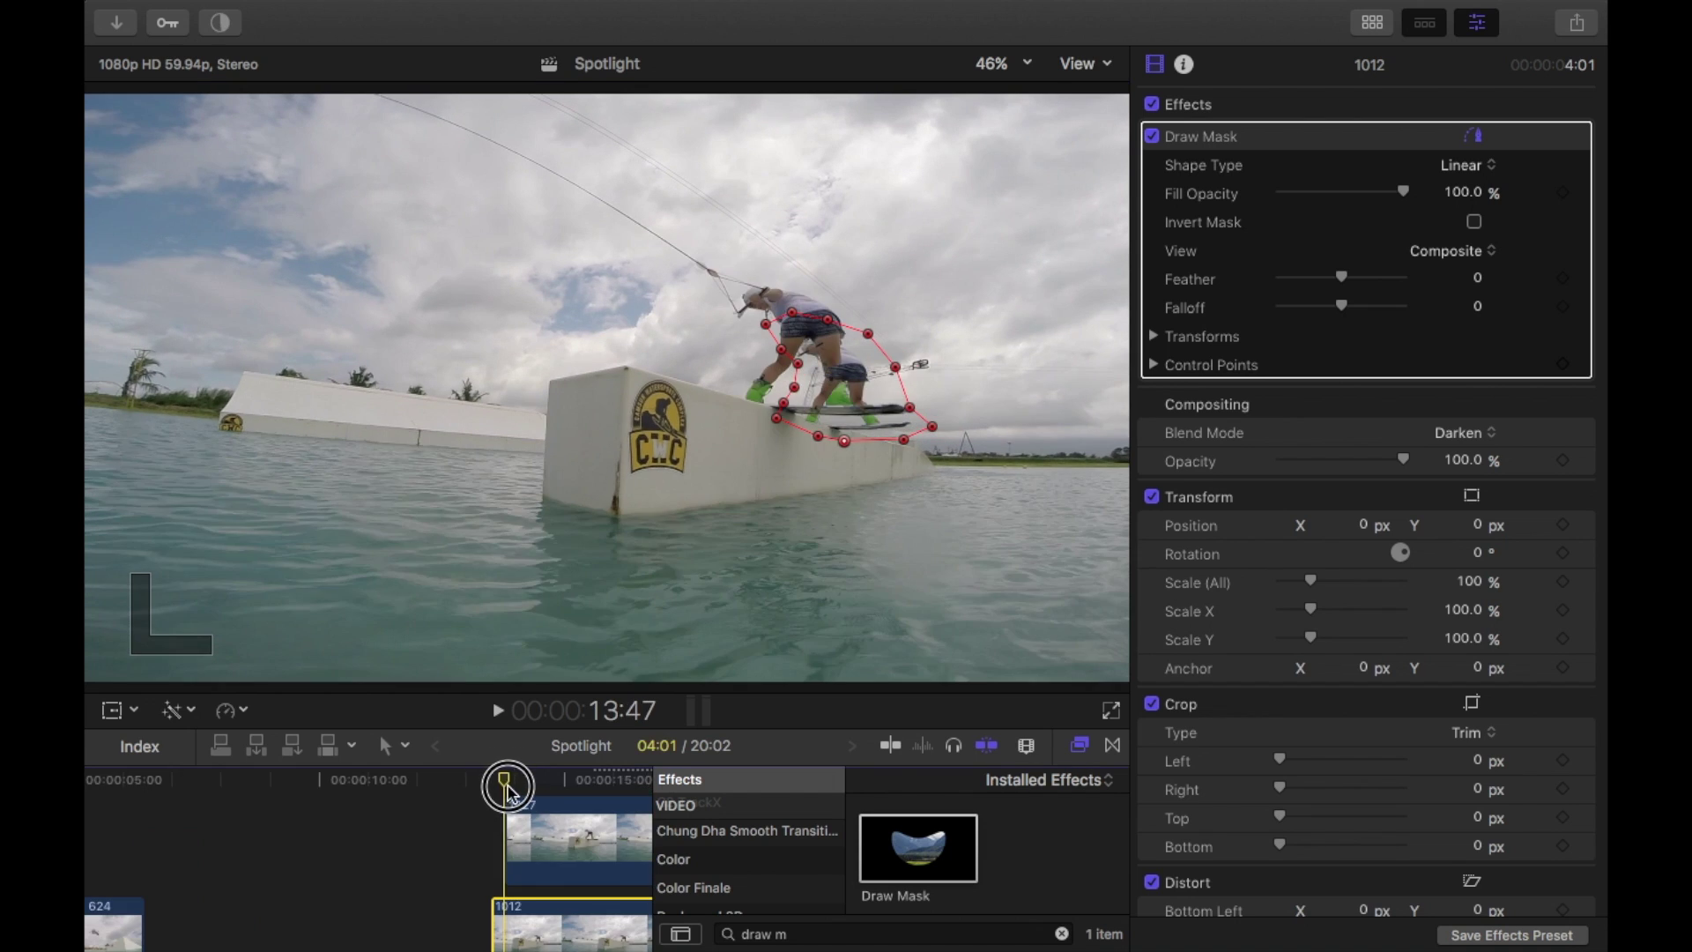
left_click(526, 823)
mouse_move(929, 858)
left_mouse_down()
mouse_move(823, 906)
mouse_move(605, 823)
mouse_move(615, 842)
left_mouse_up()
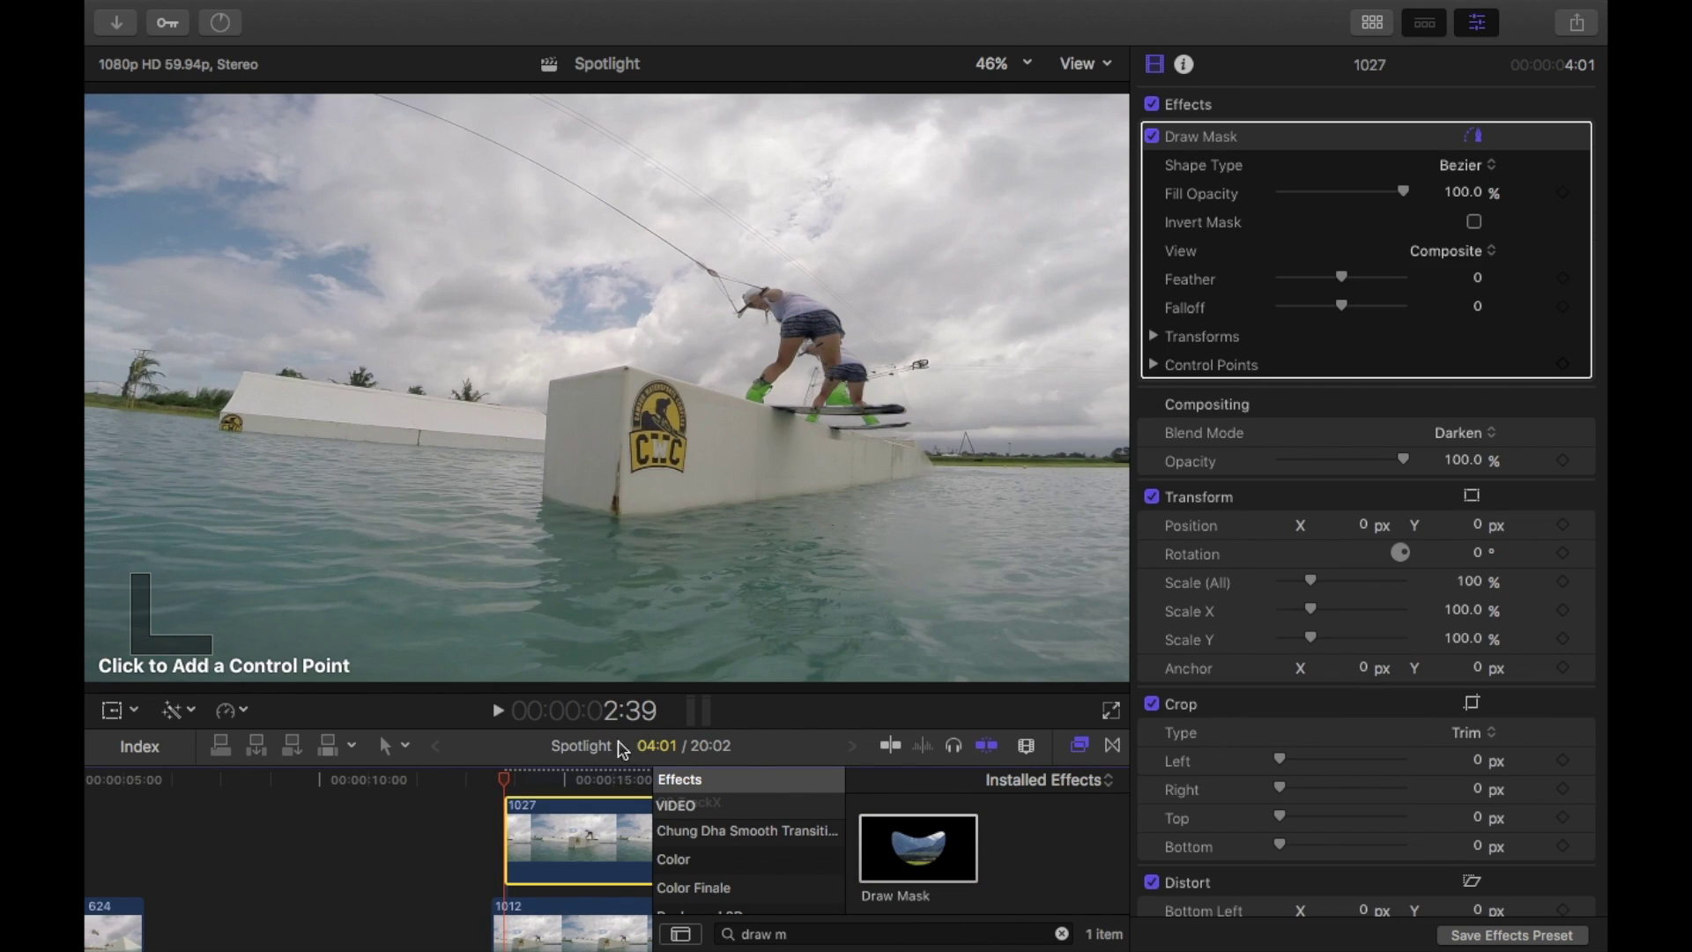
left_click(533, 929)
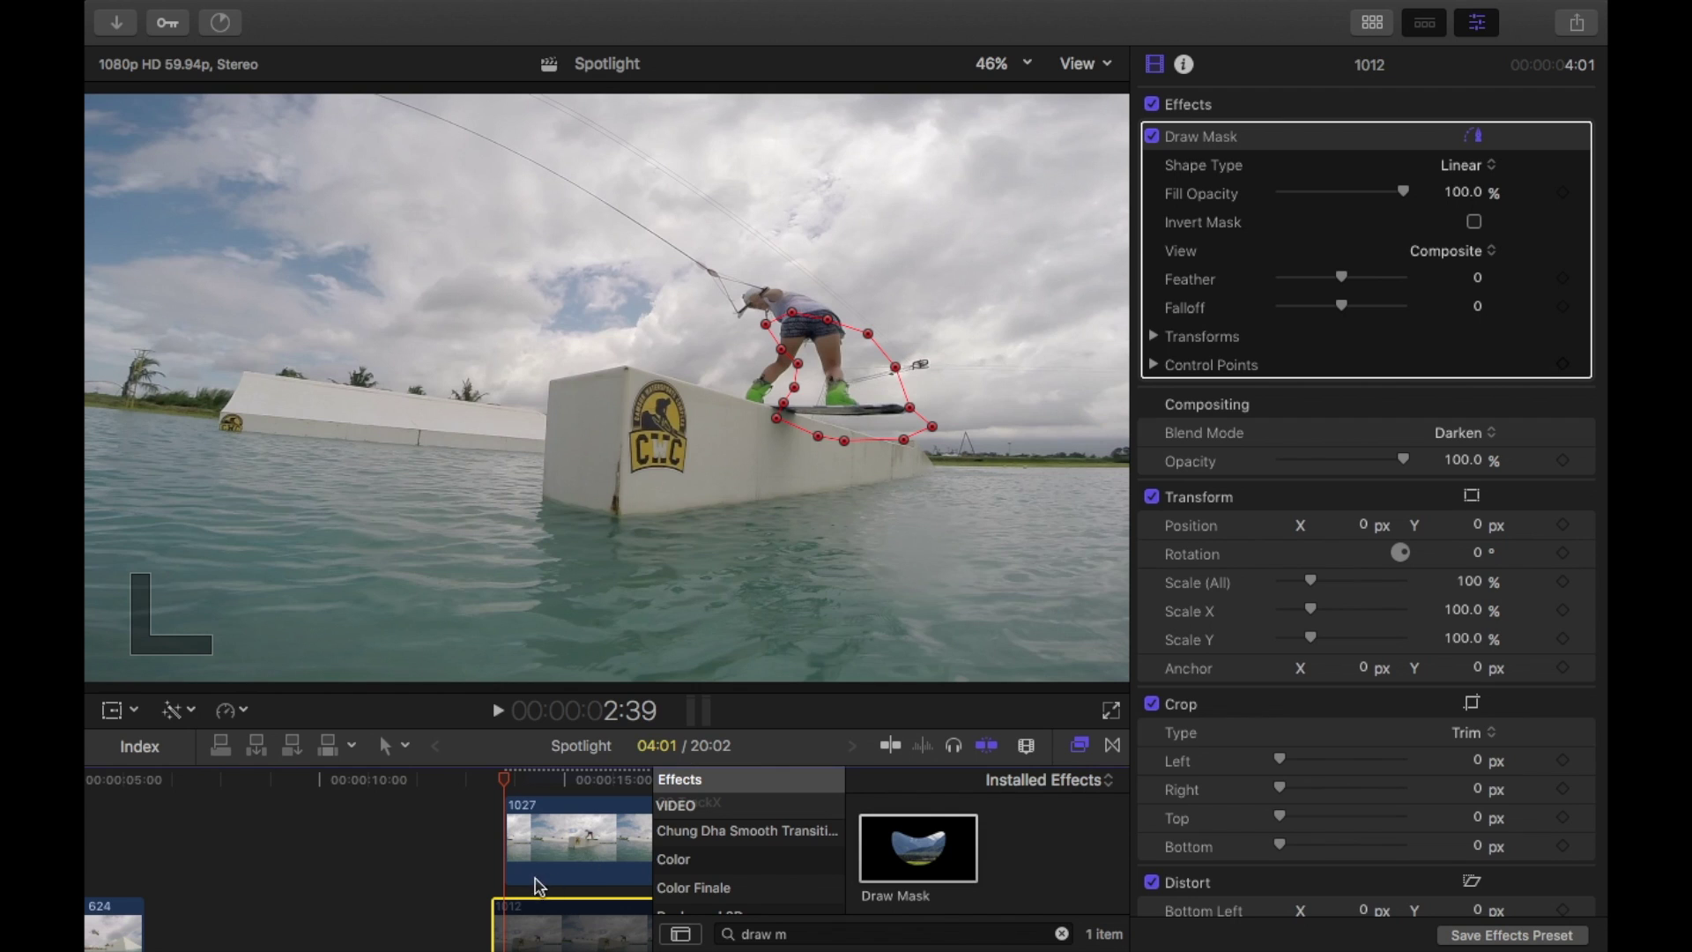
Step: Trace a closed mask outline around the rider on clip 1027
left_click(548, 847)
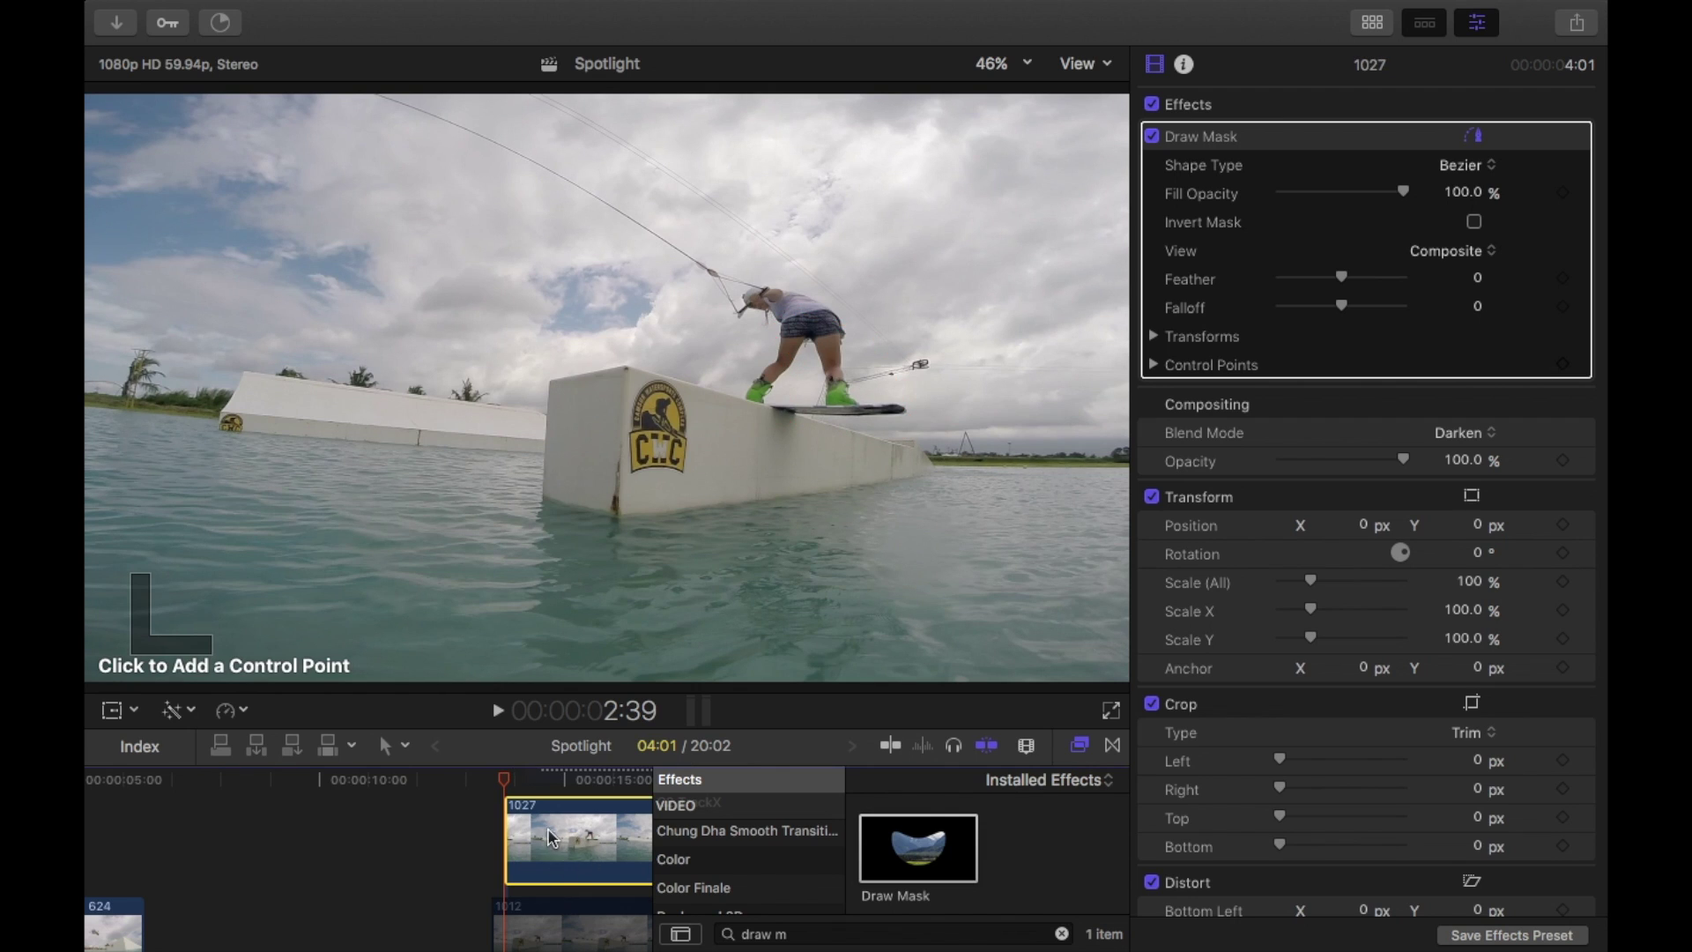
left_click(808, 435)
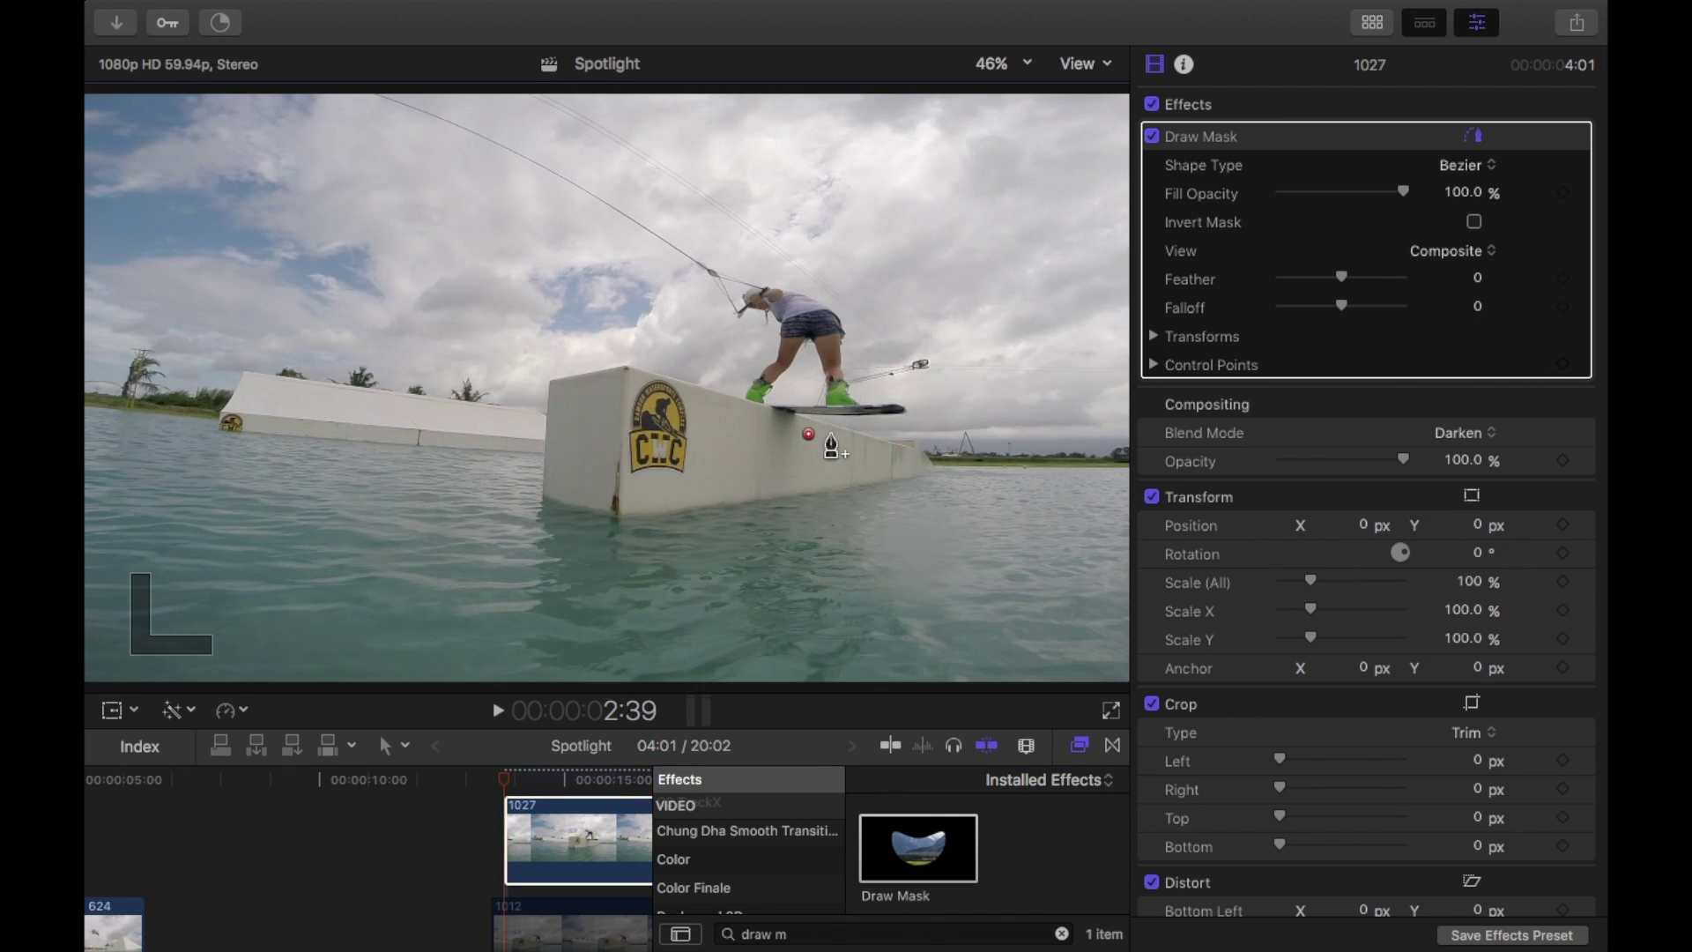
left_click(880, 431)
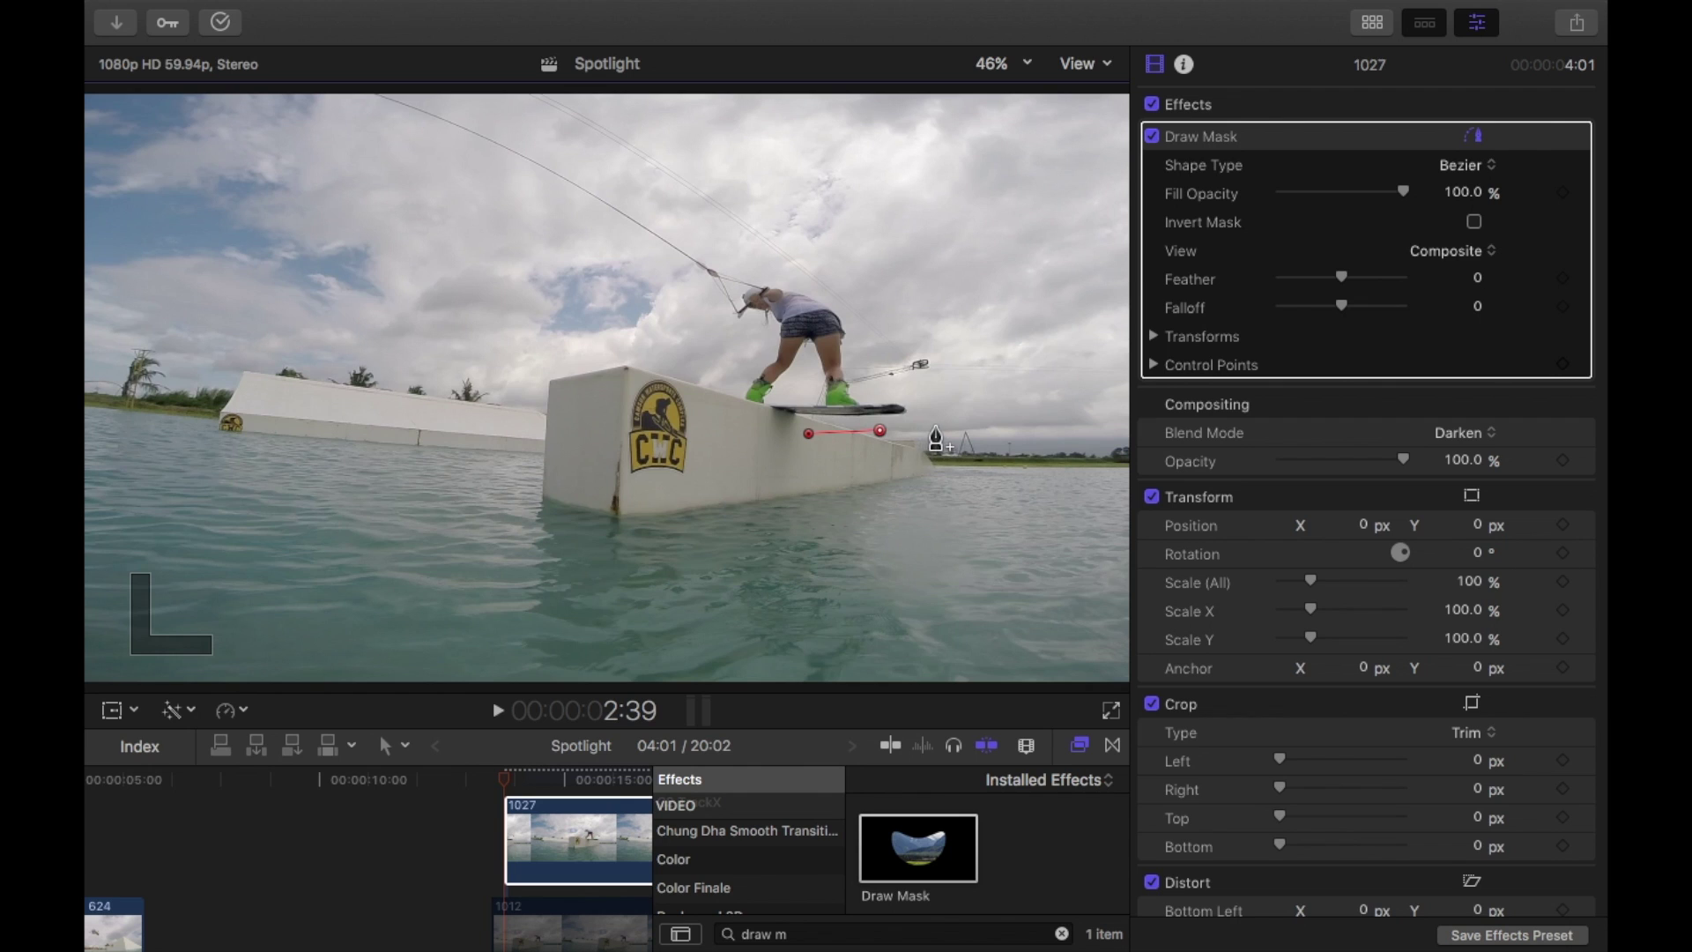
left_click(901, 384)
left_click(869, 381)
left_click(856, 337)
left_click(839, 292)
left_click(780, 273)
left_click(729, 270)
left_click(715, 293)
left_click(740, 323)
left_click(745, 355)
left_click(724, 387)
left_click(726, 410)
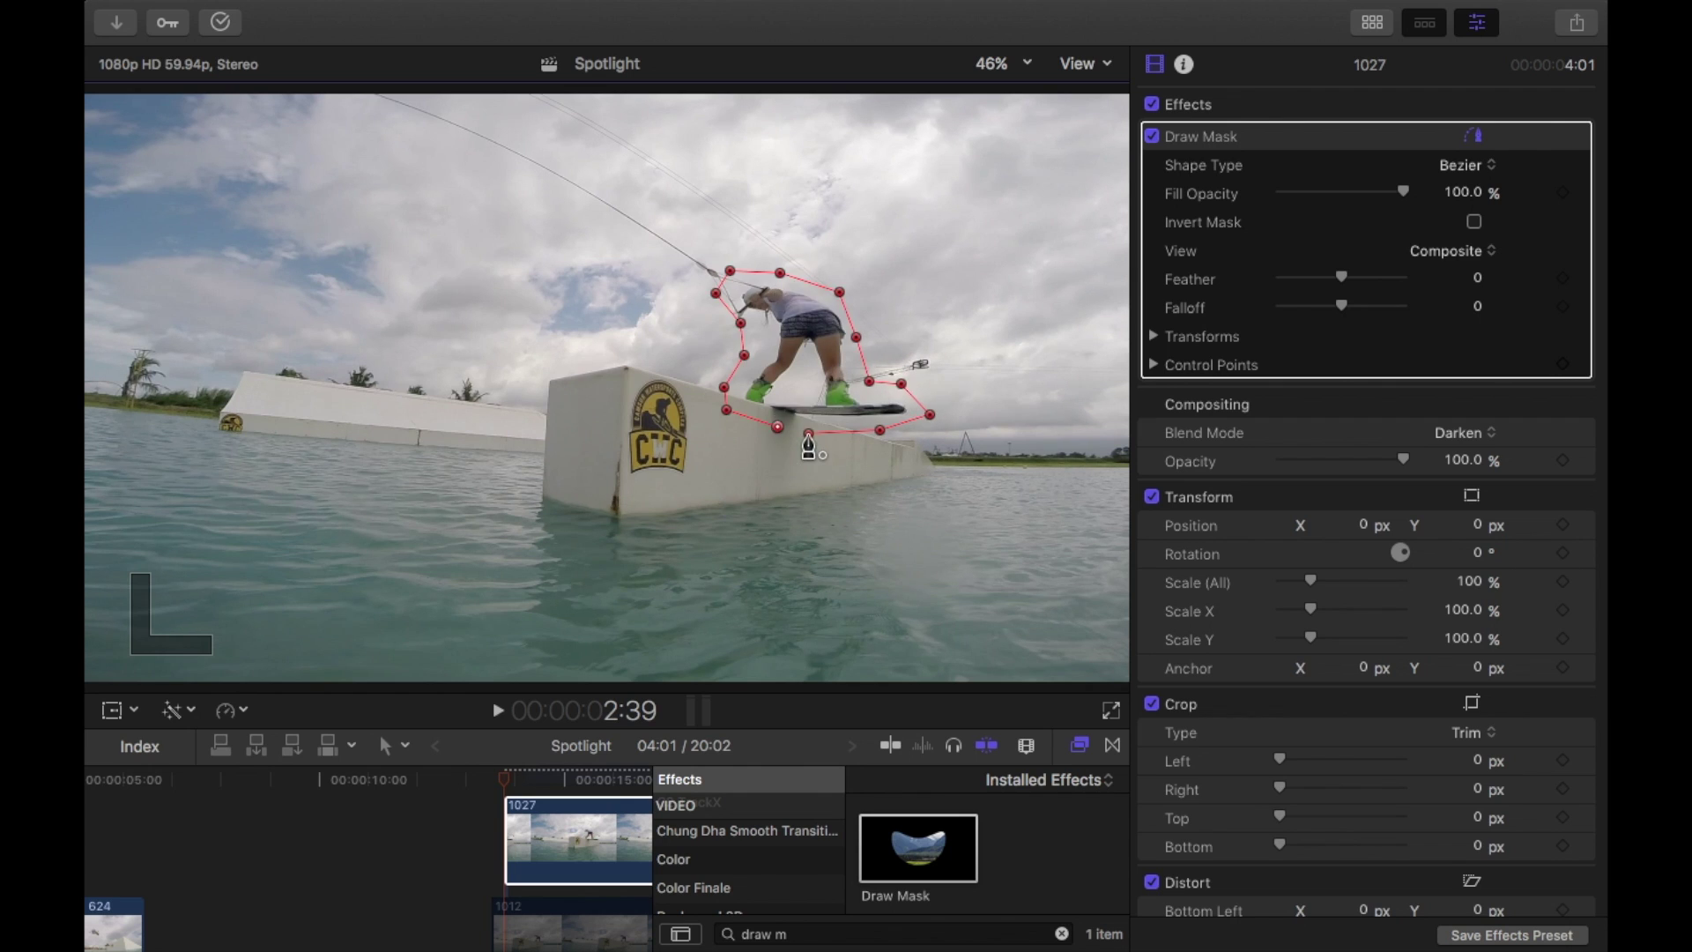
left_click(808, 434)
left_click(563, 878)
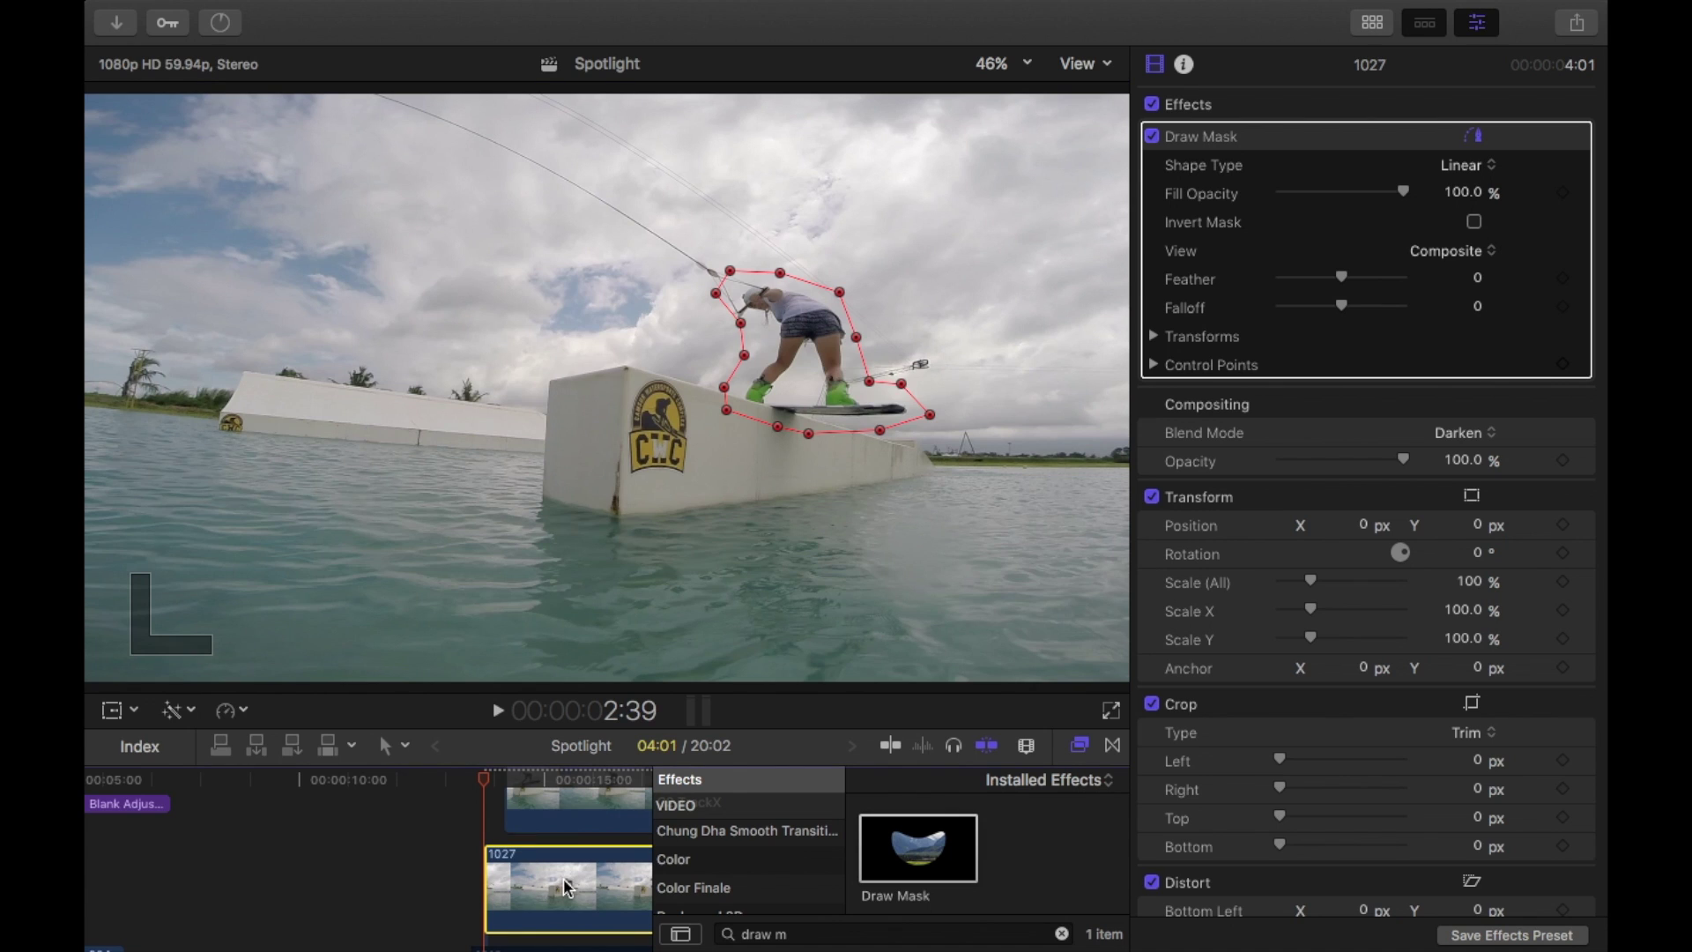
Step: Apply Draw Mask to clip 1052 and place its first mask point on the rider
left_click(557, 819)
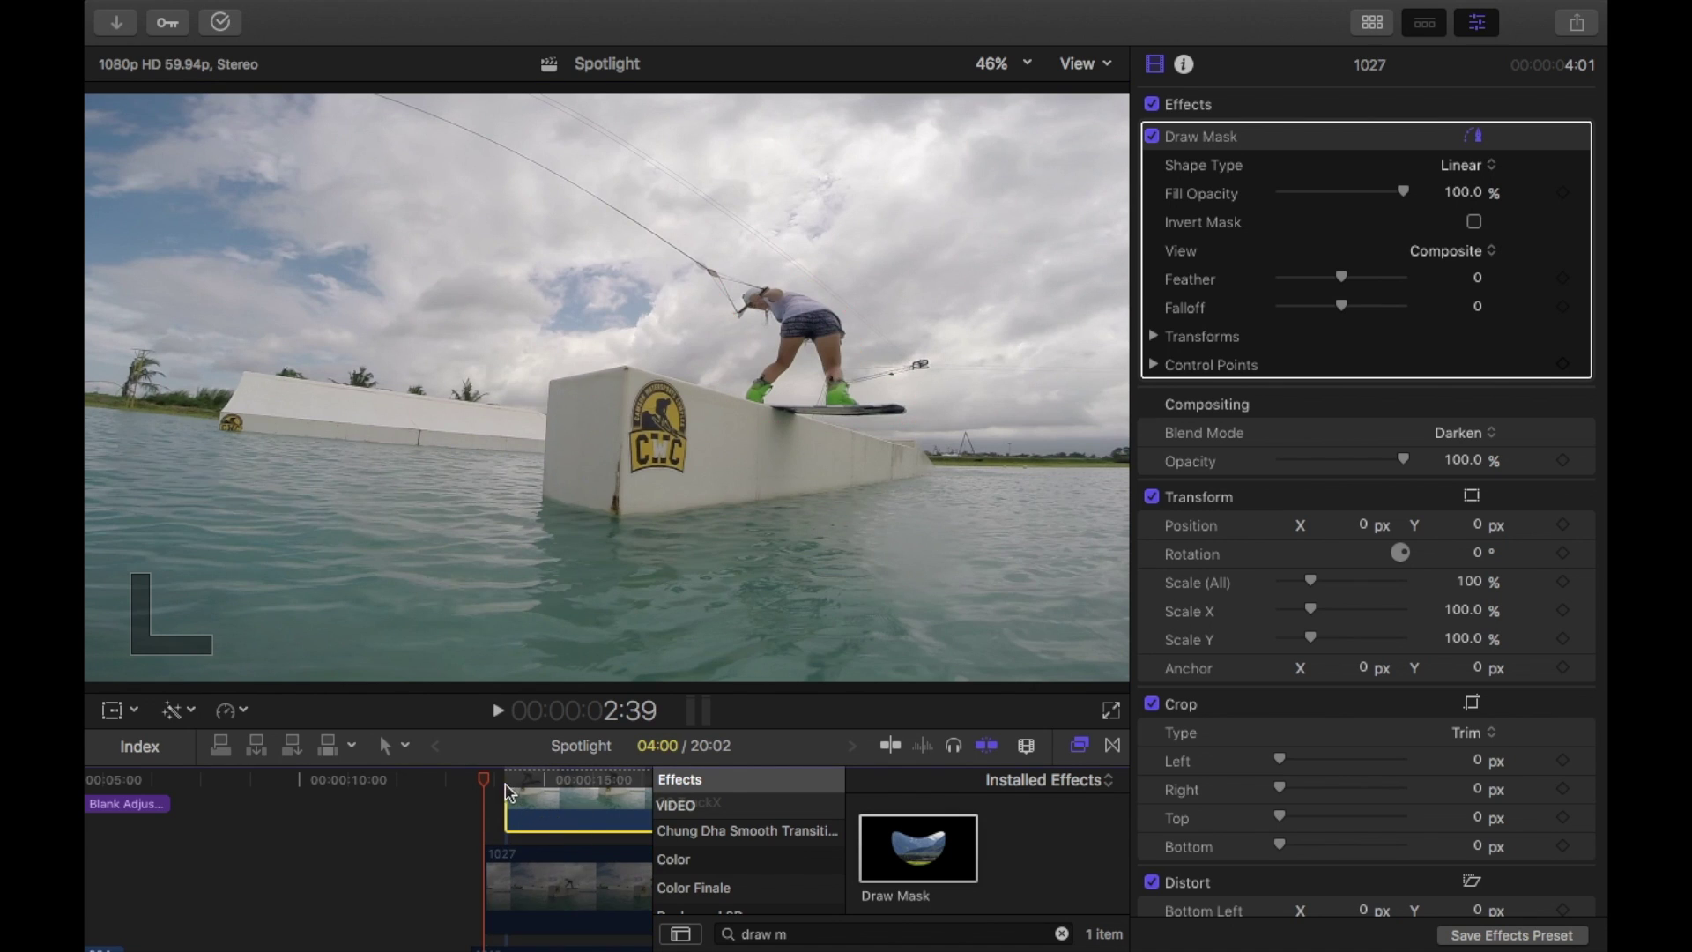
left_click(502, 779)
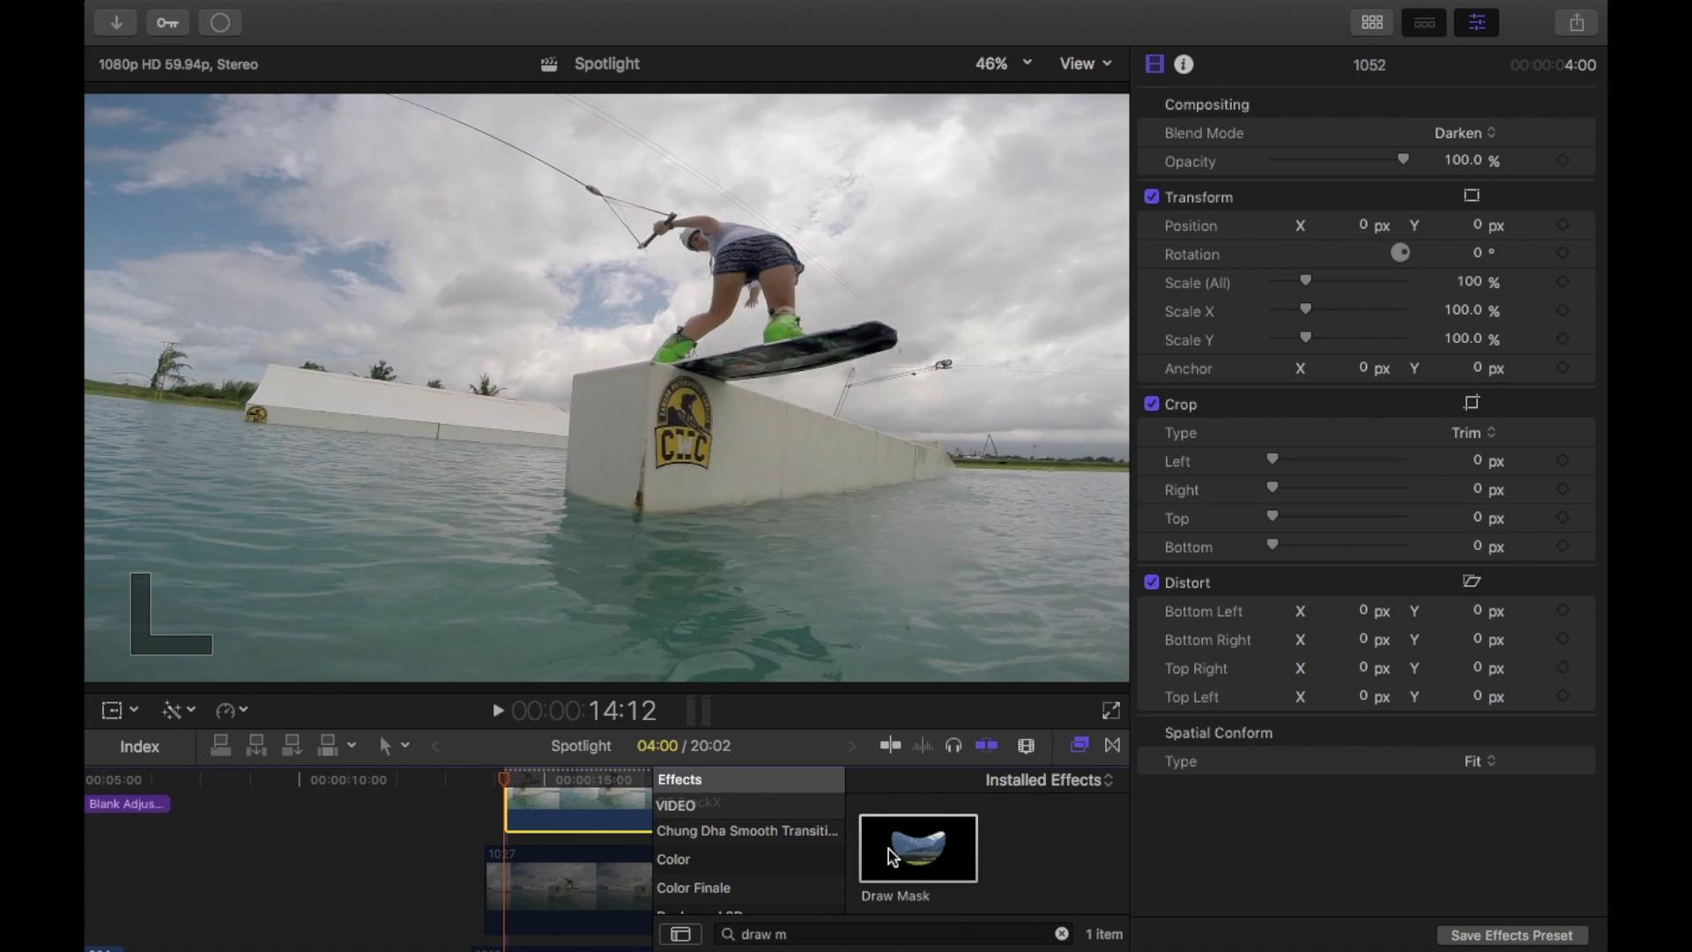
mouse_move(888, 848)
left_mouse_down()
mouse_move(569, 809)
mouse_move(598, 815)
left_mouse_up()
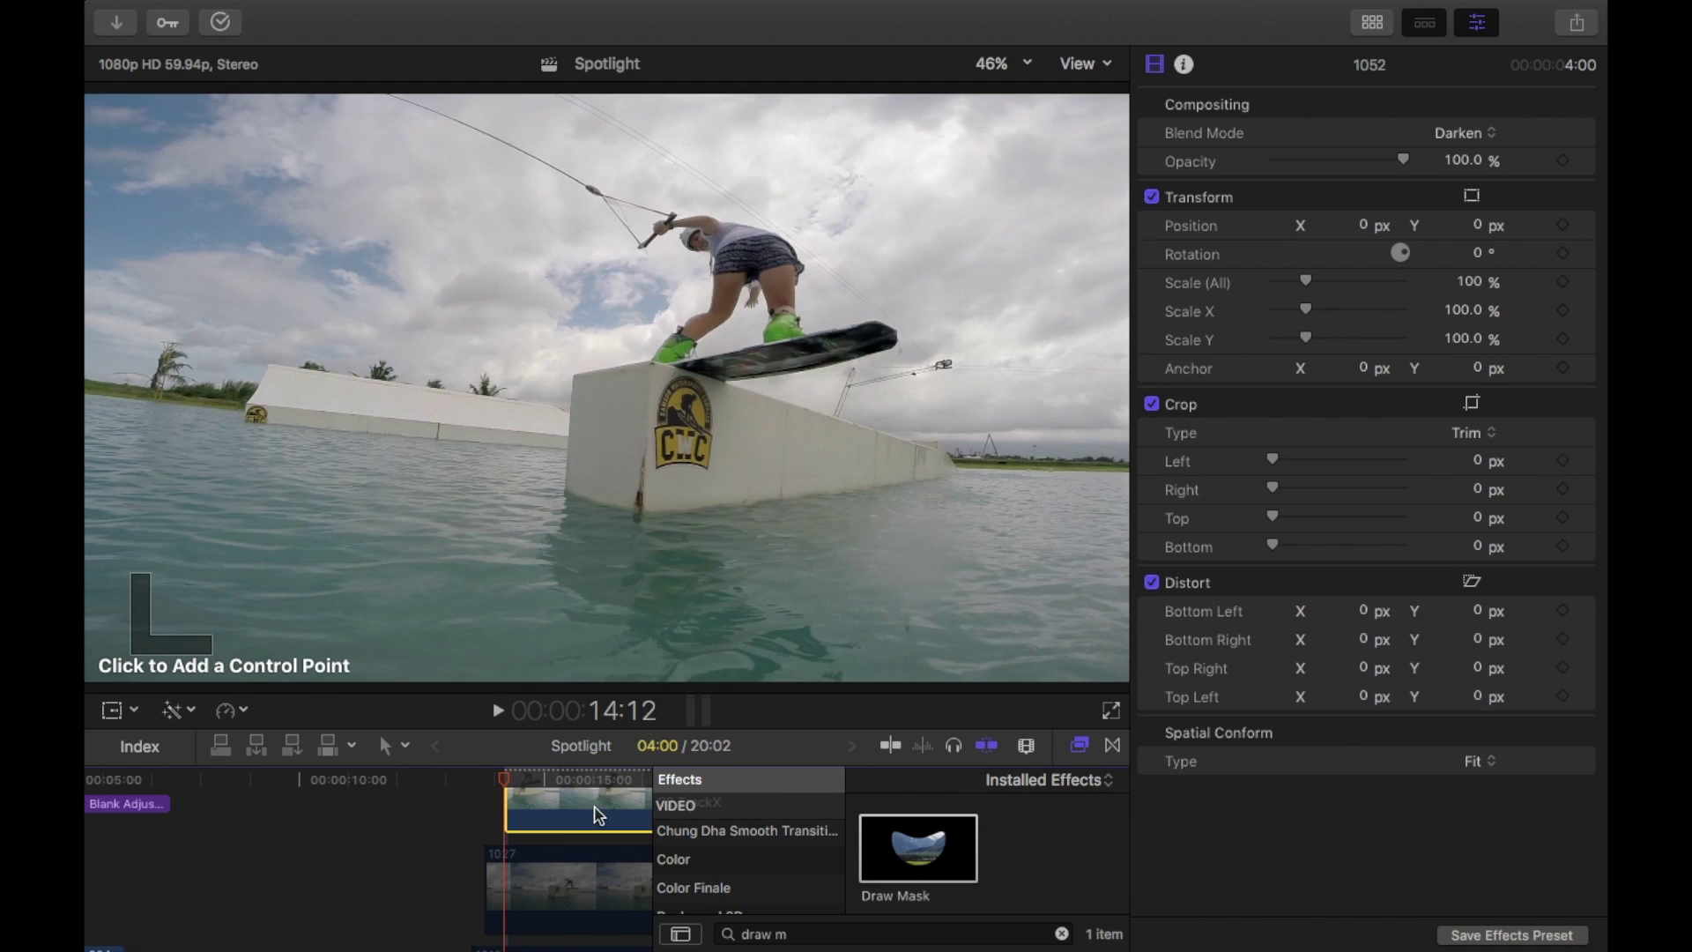
left_click(675, 392)
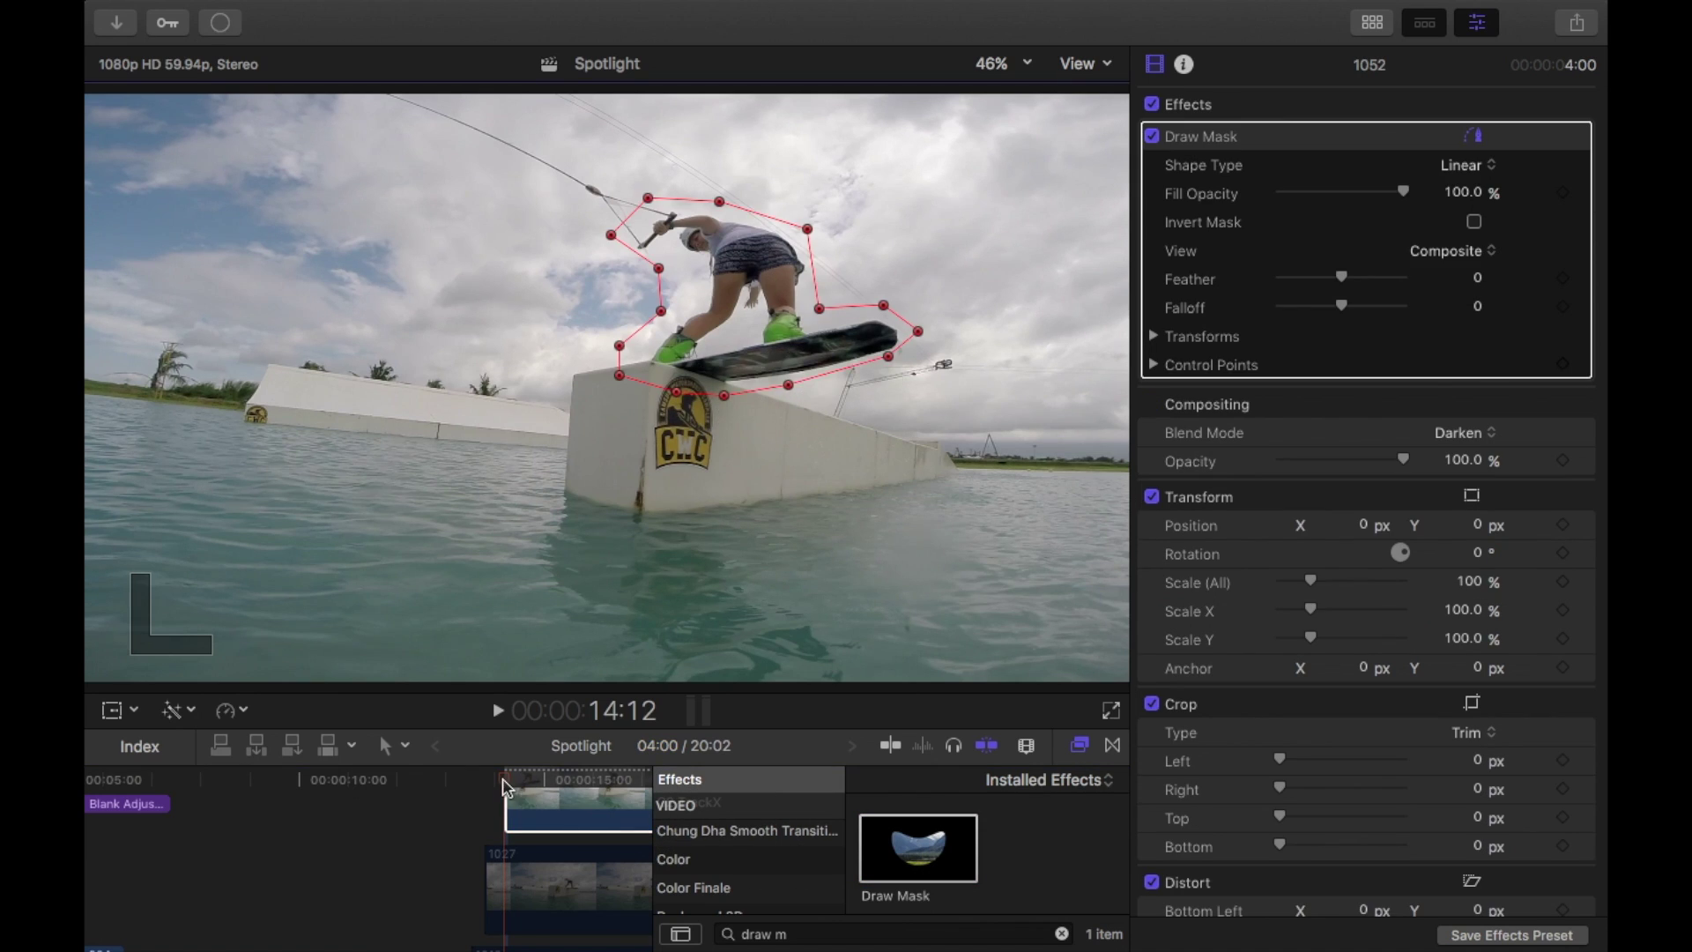
left_click(481, 780)
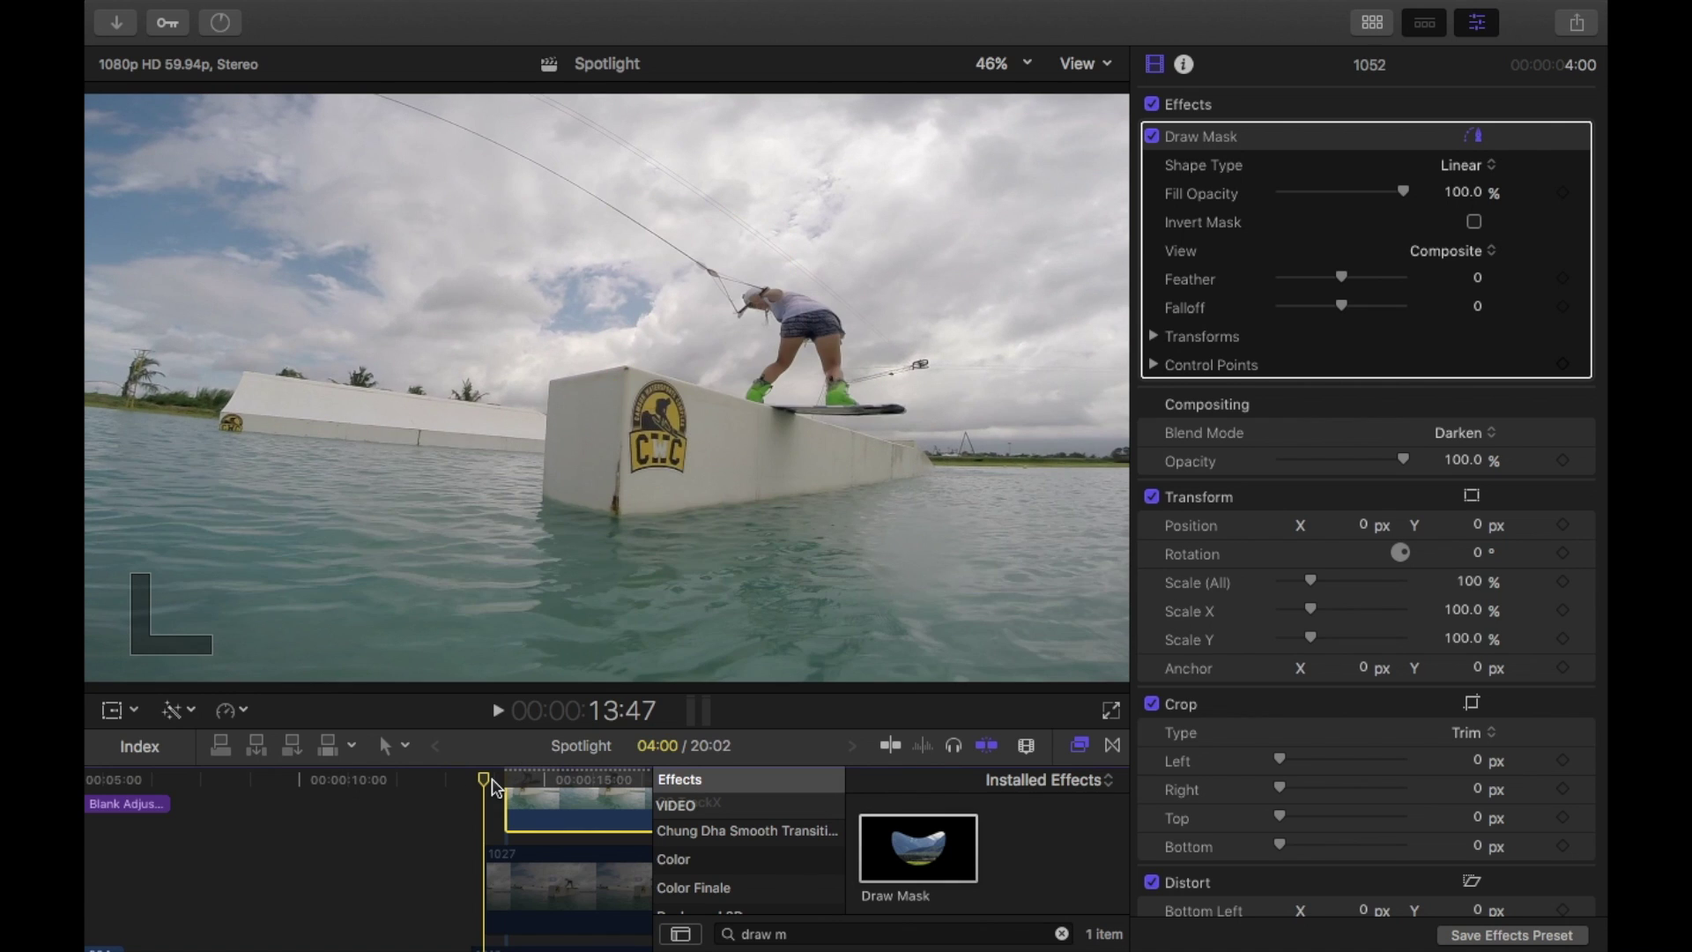
Step: Play back the jump's masked Darken ghosts, stop on the ghost clip, and zoom the timeline in
left_click(519, 883)
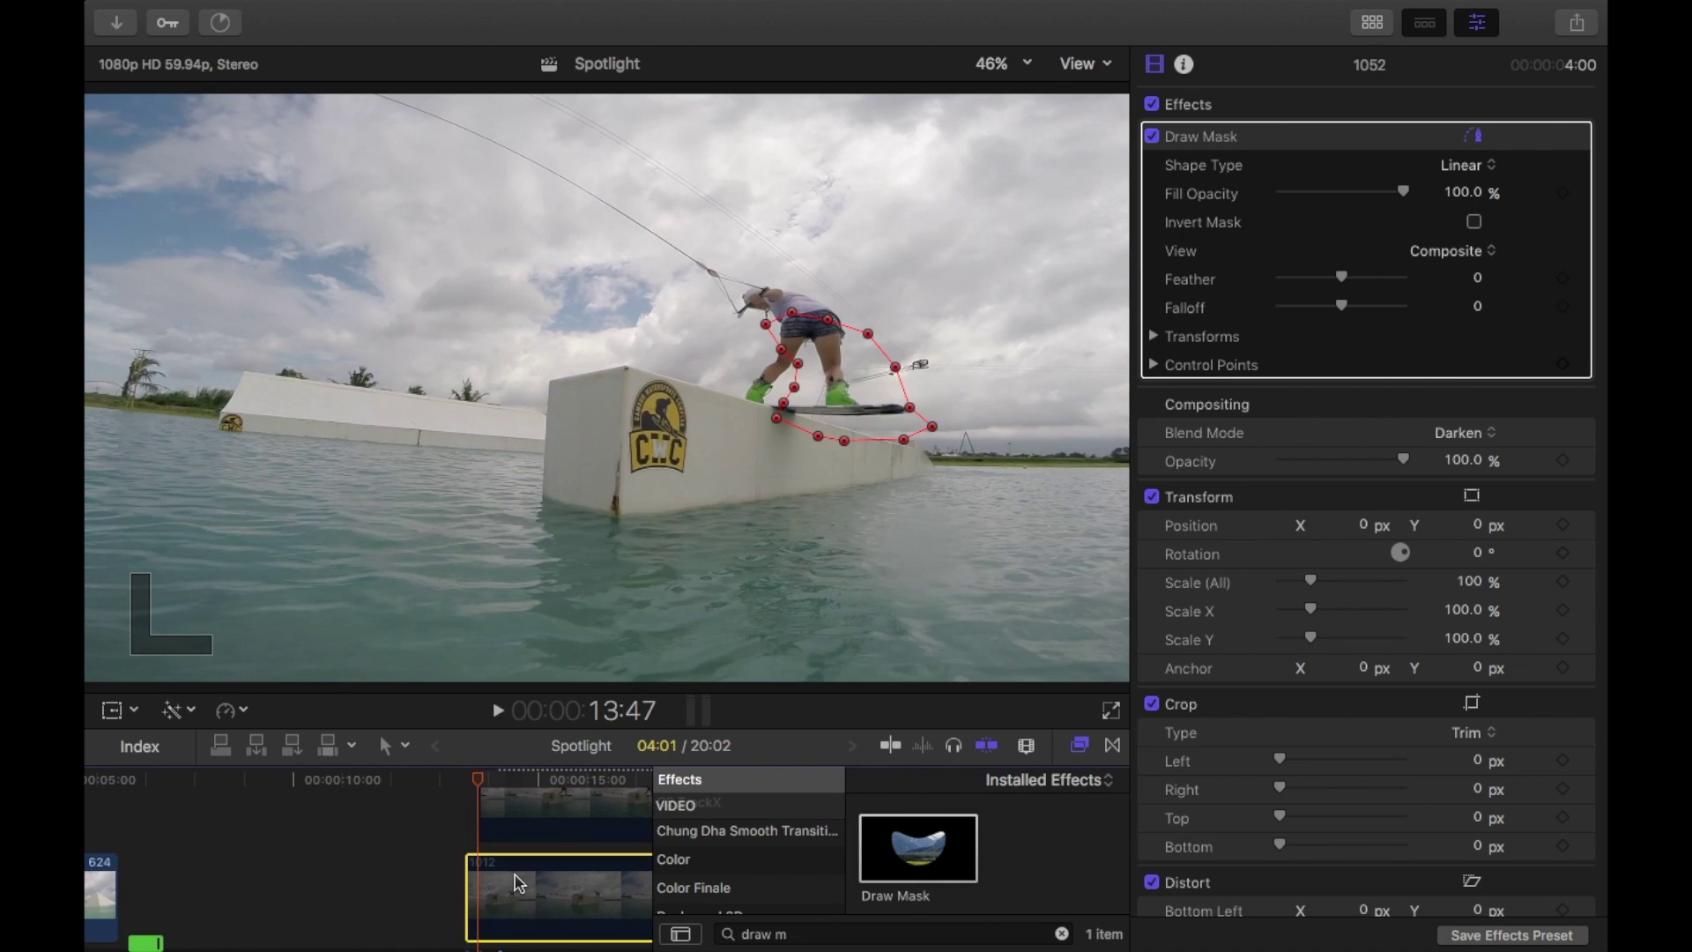
left_click(545, 827)
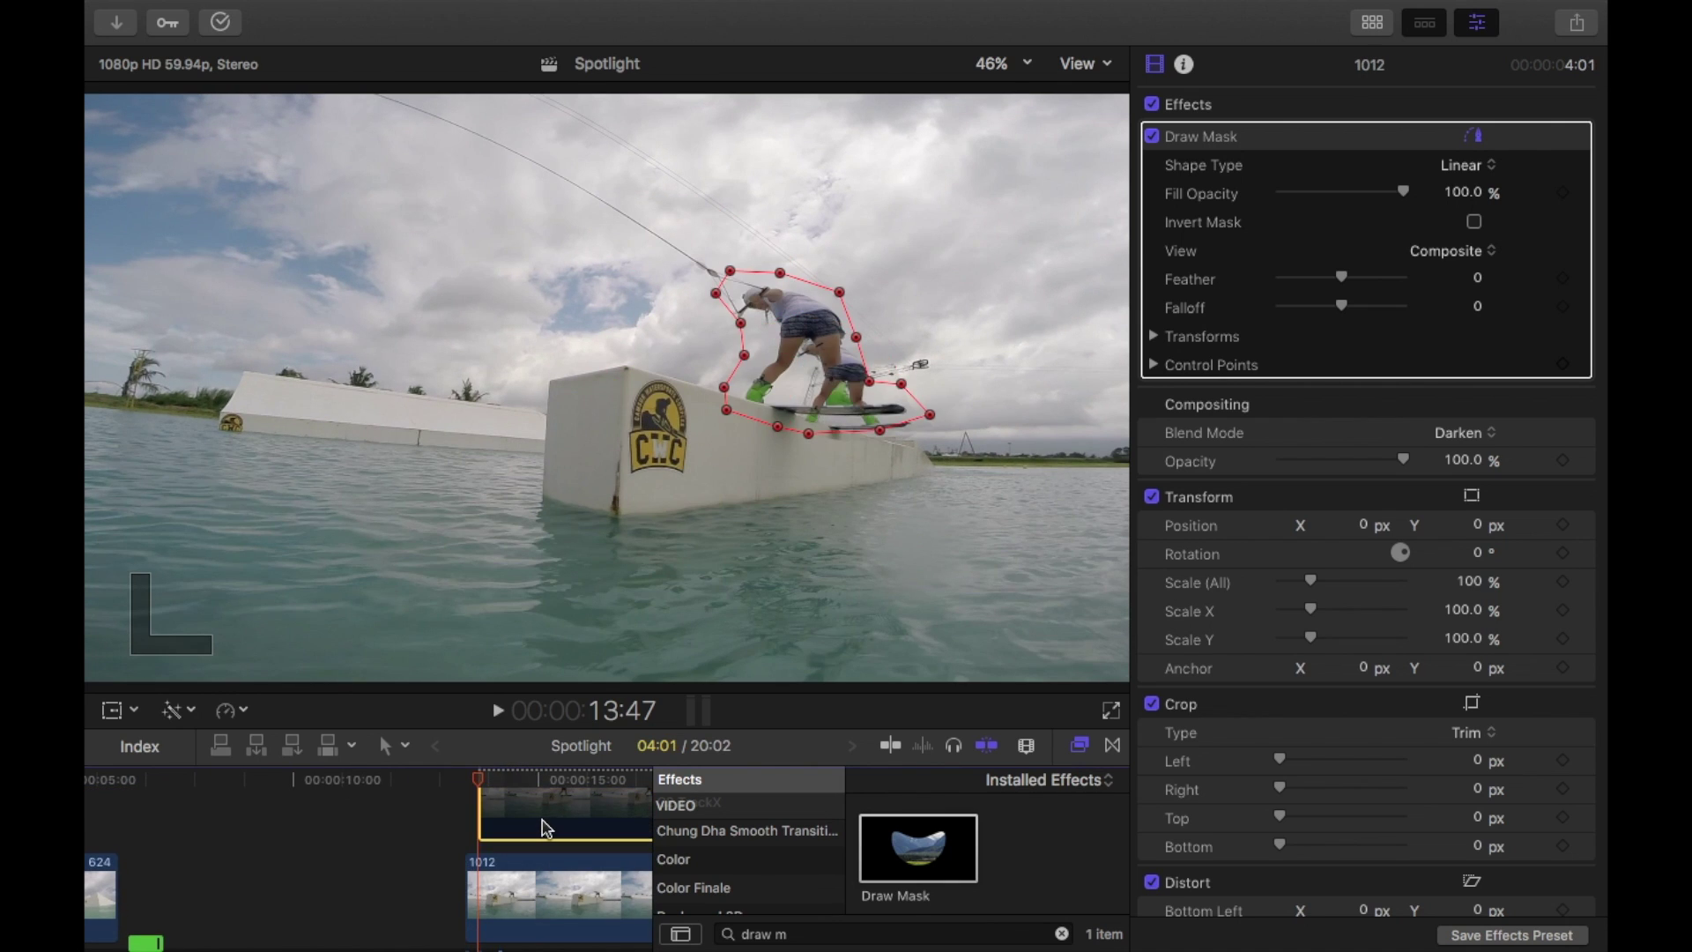
key("space")
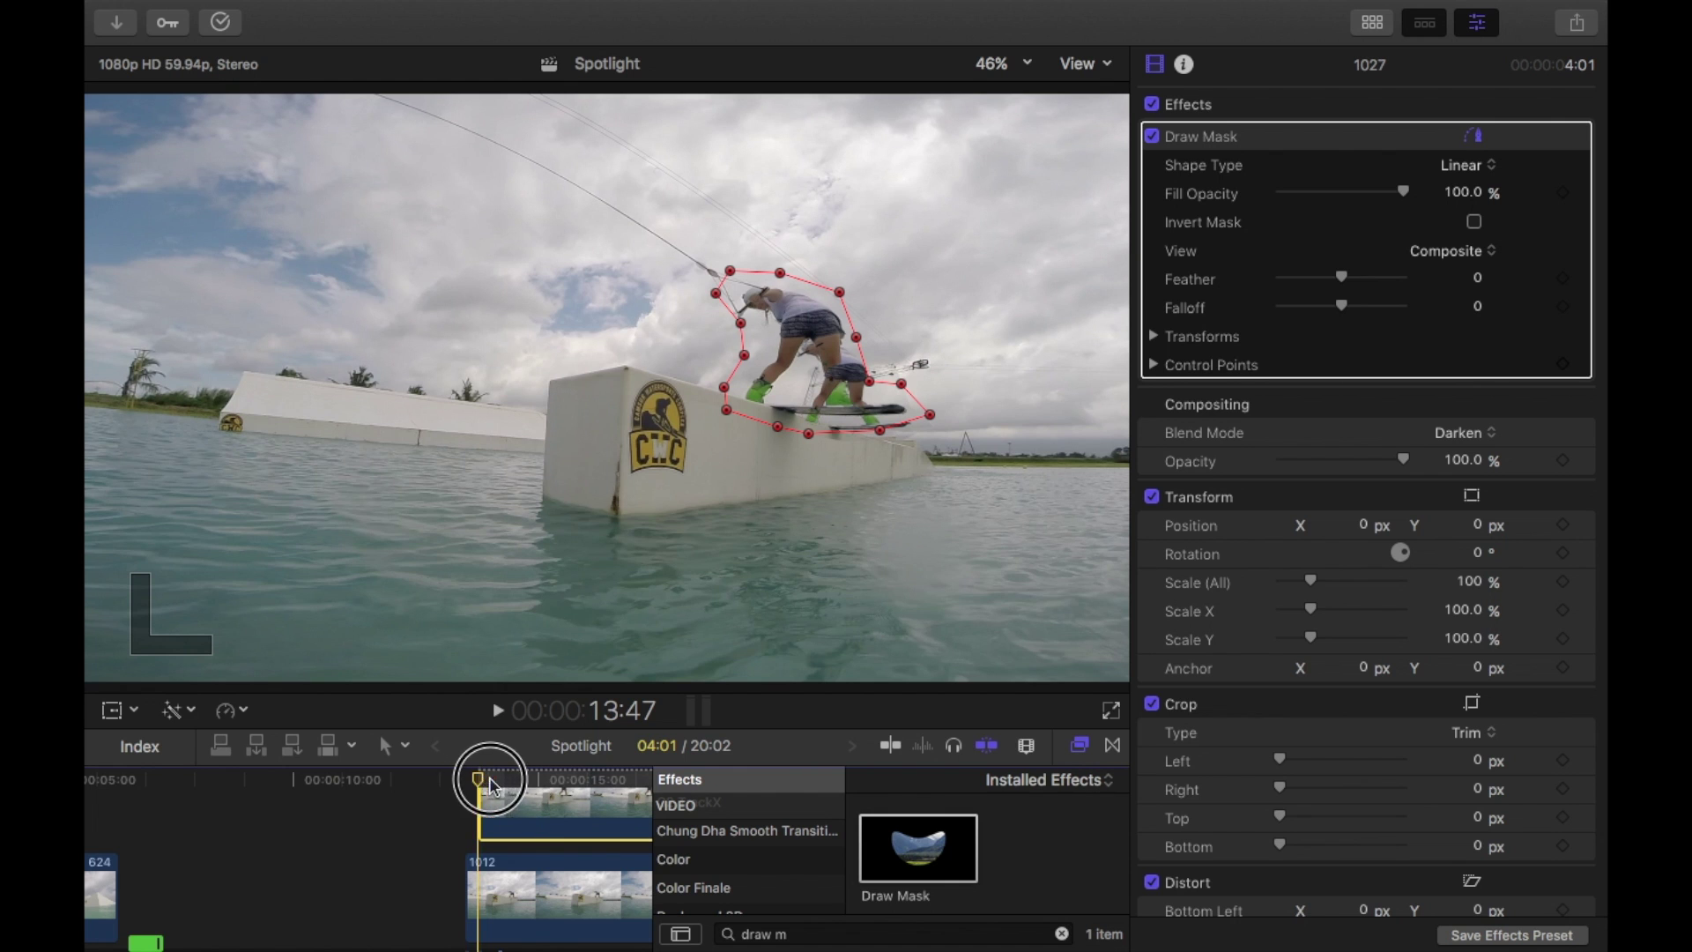
left_click(427, 781)
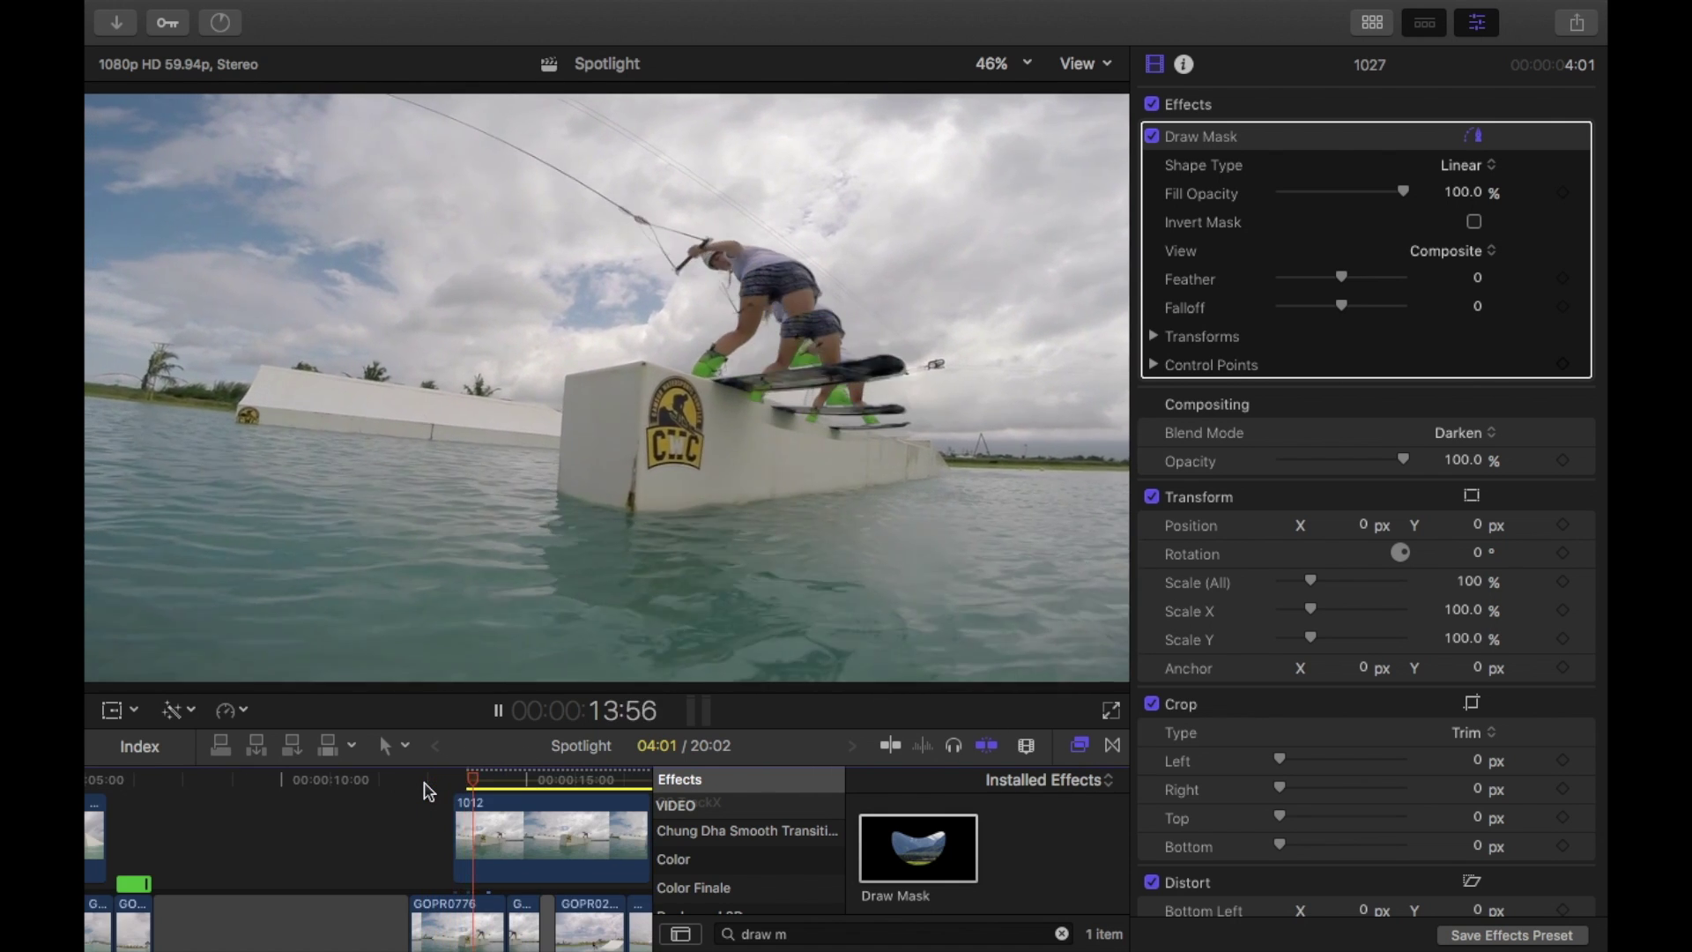
left_click(427, 781)
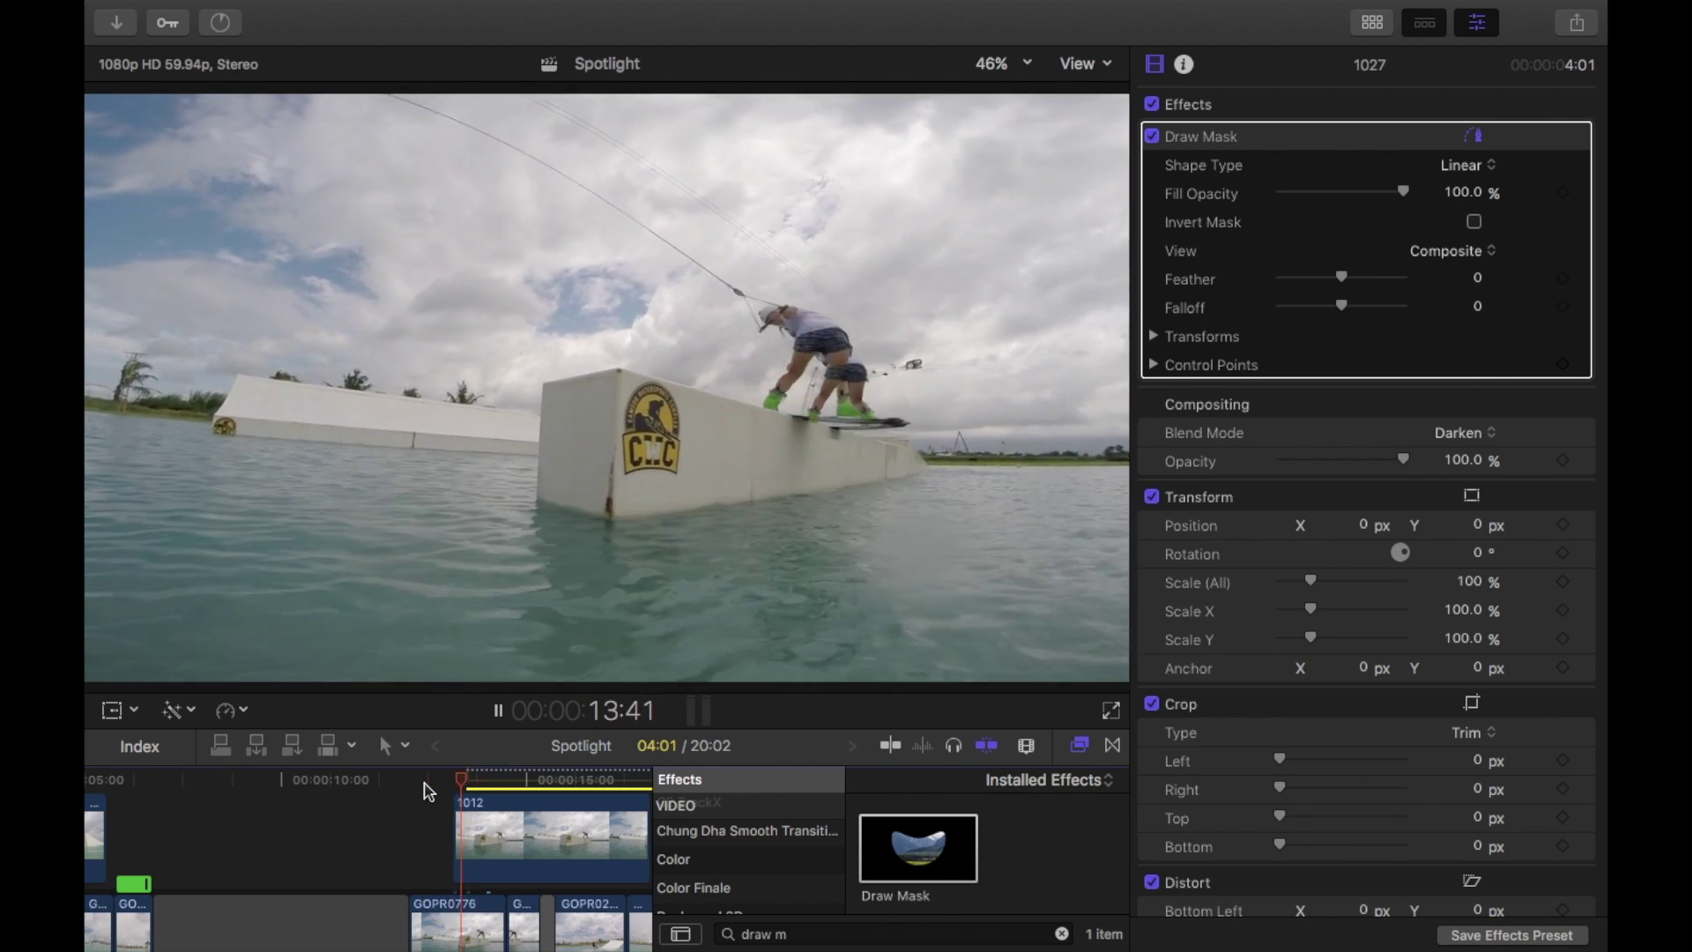
left_click(410, 824)
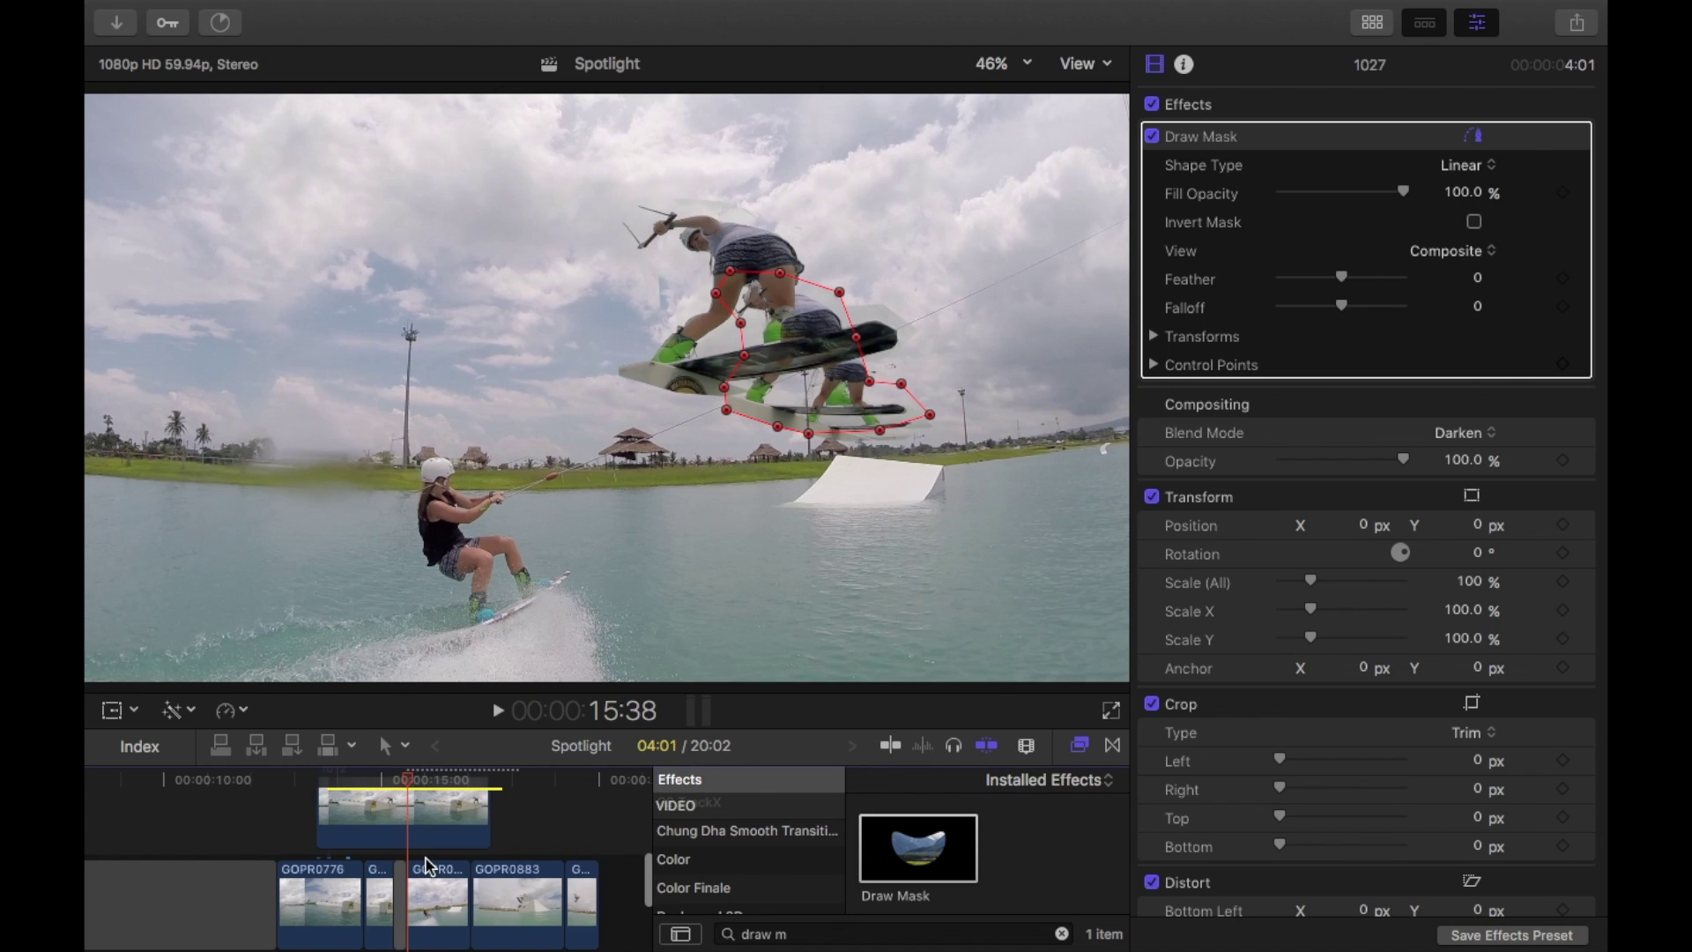
key("super+equal")
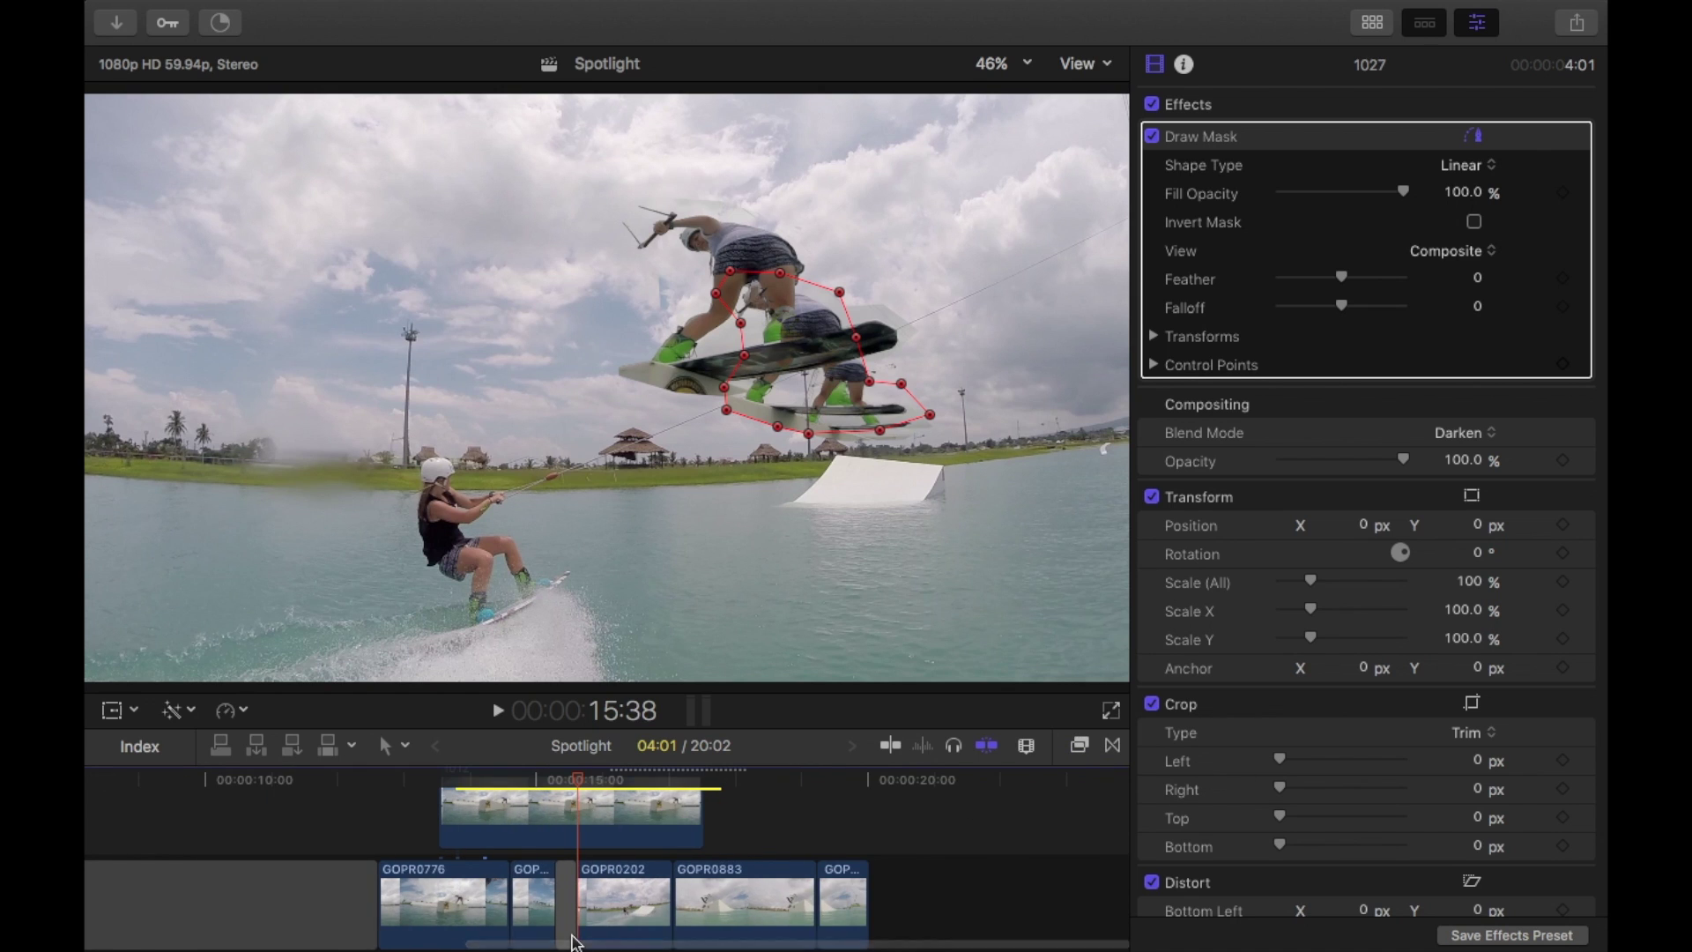
Step: Trim the ends of ghost stills 1012, 1027 and 1052 to 1:05, 0:50 and 0:25
mouse_move(518, 788)
left_mouse_down()
mouse_move(533, 787)
mouse_move(516, 793)
left_mouse_up()
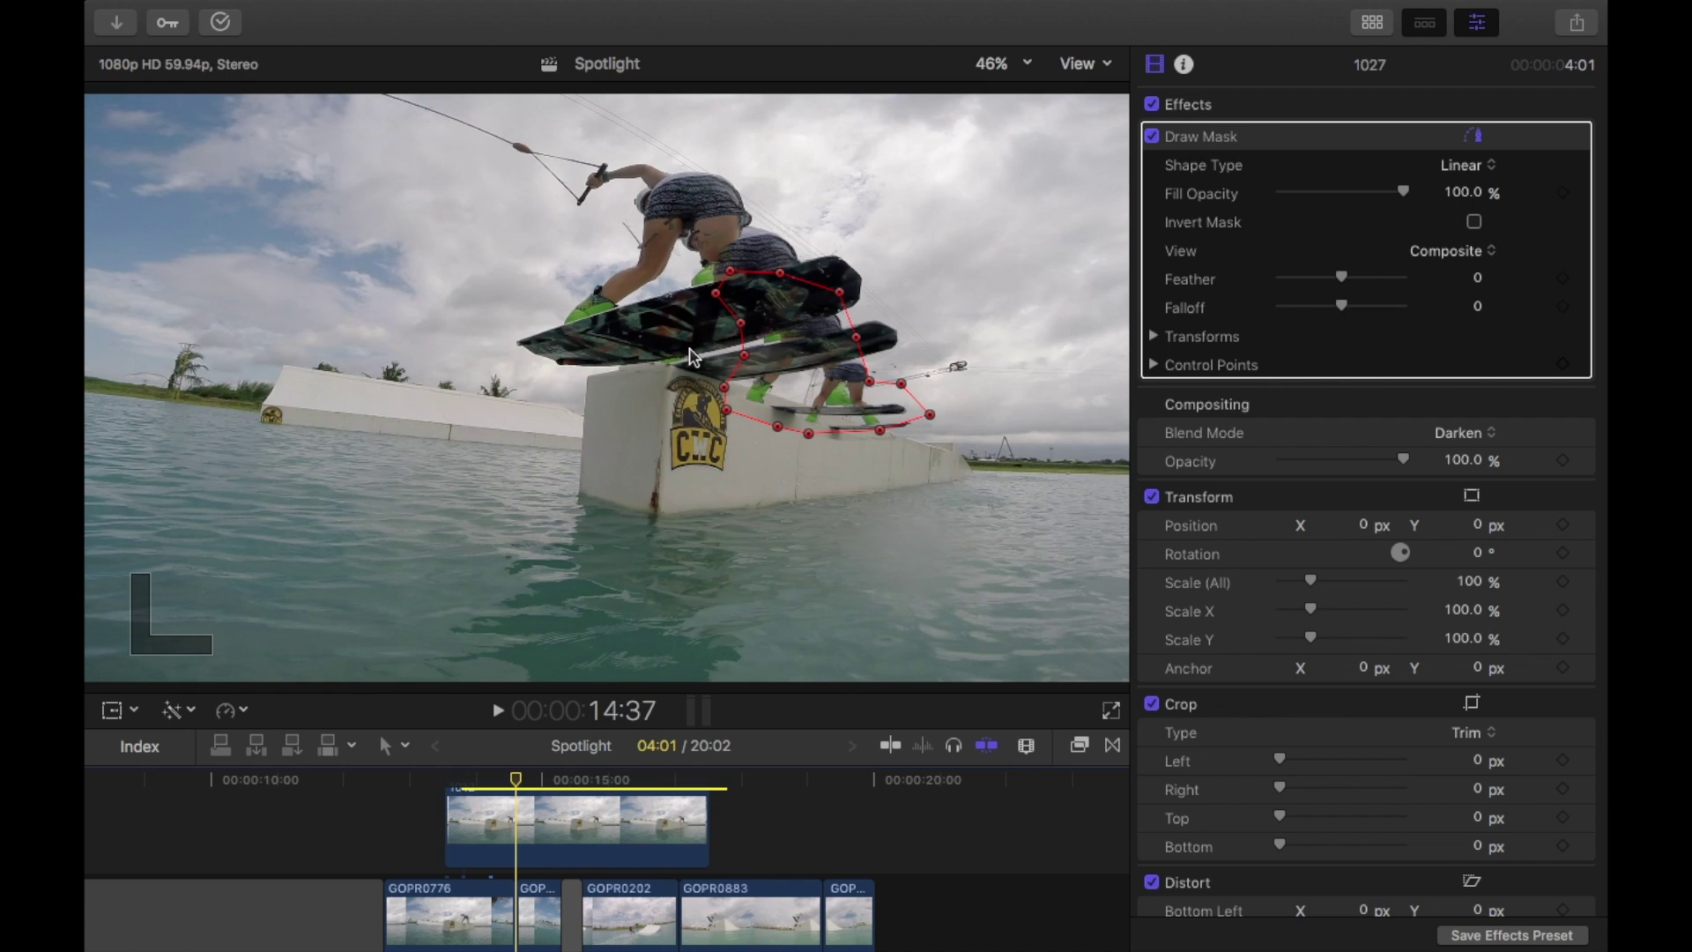
scroll(554, 873, "up", 2)
left_click(553, 870)
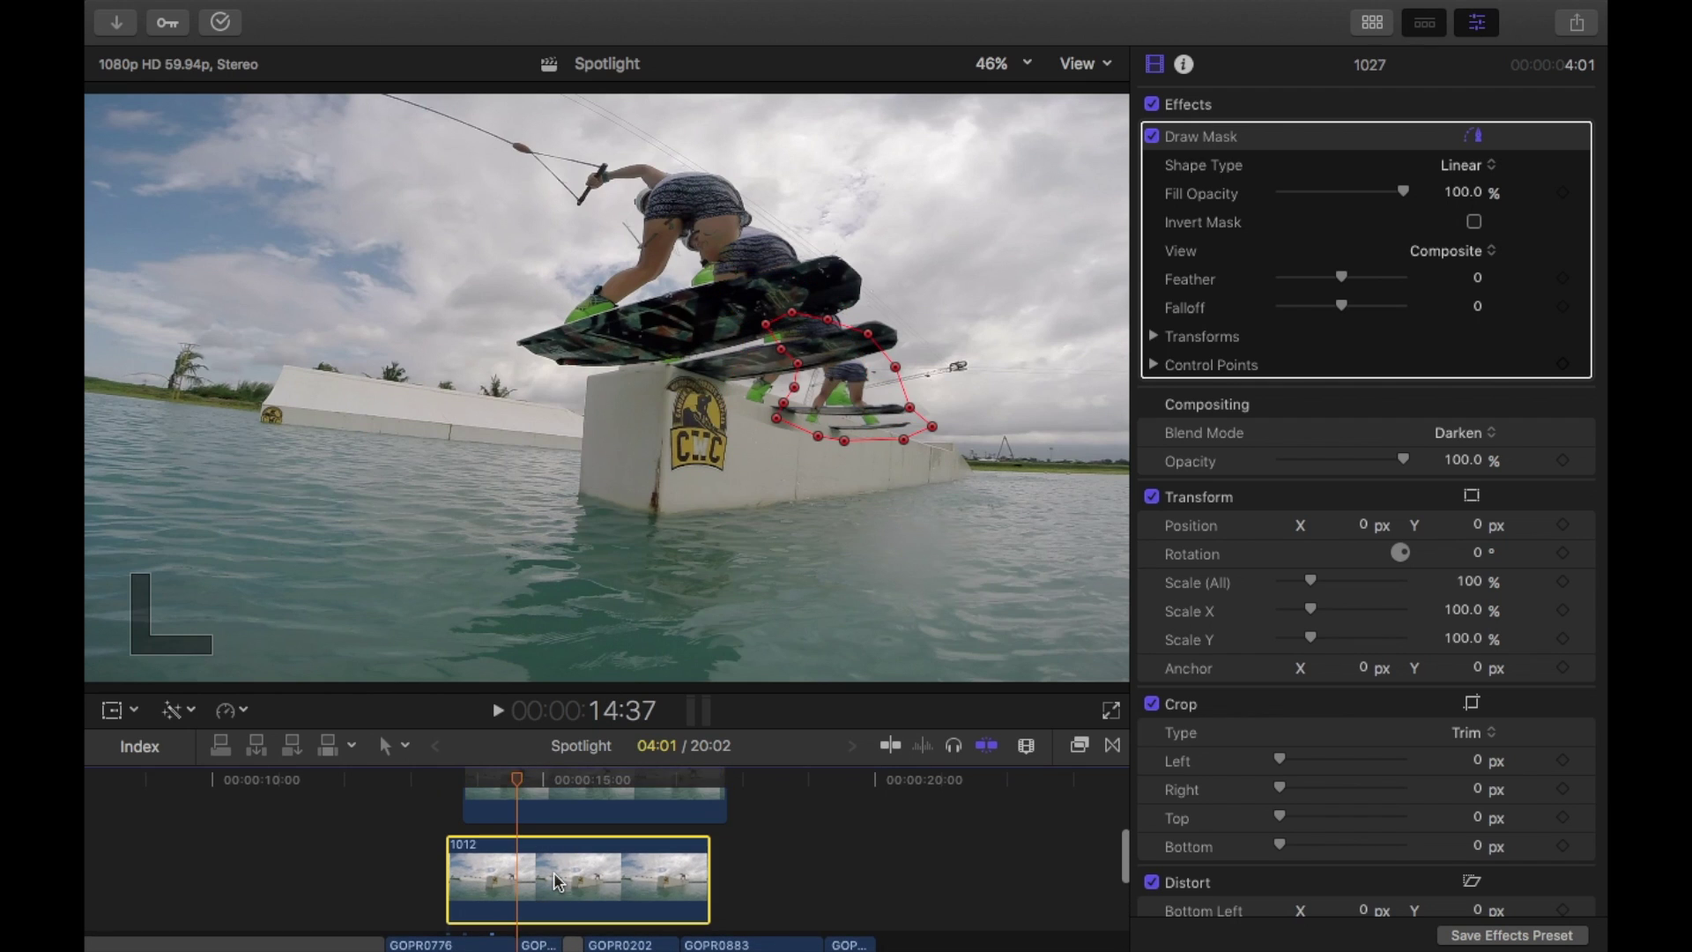
left_click_drag(708, 870, 504, 872)
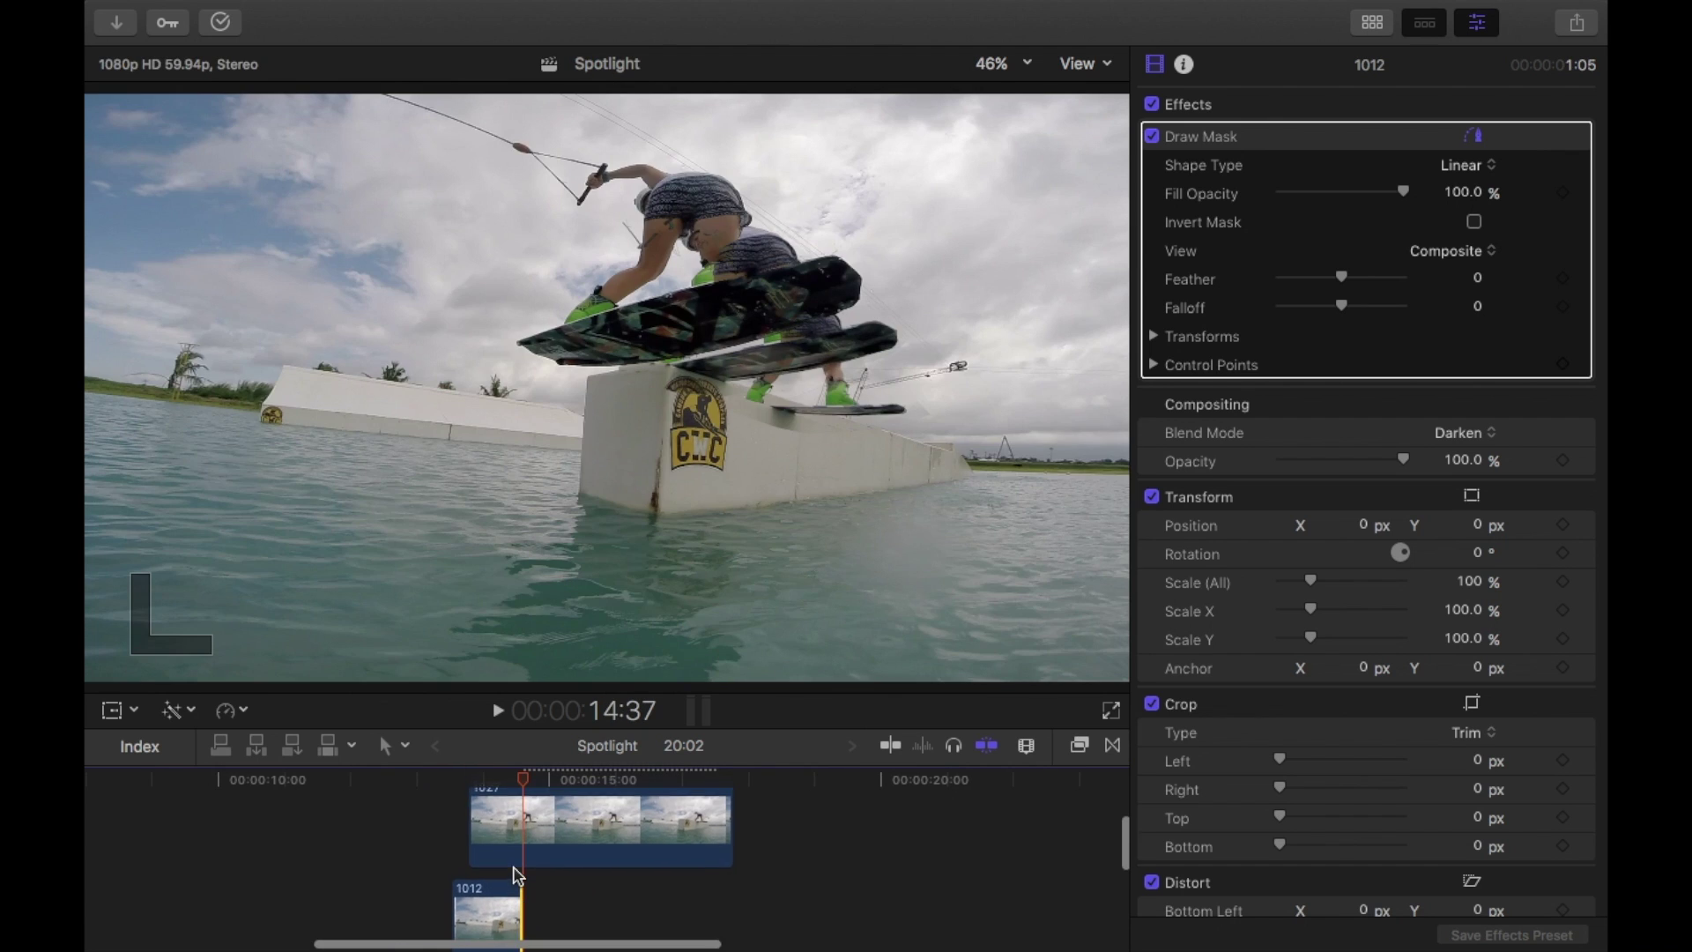
left_click(573, 851)
left_click_drag(730, 841, 514, 831)
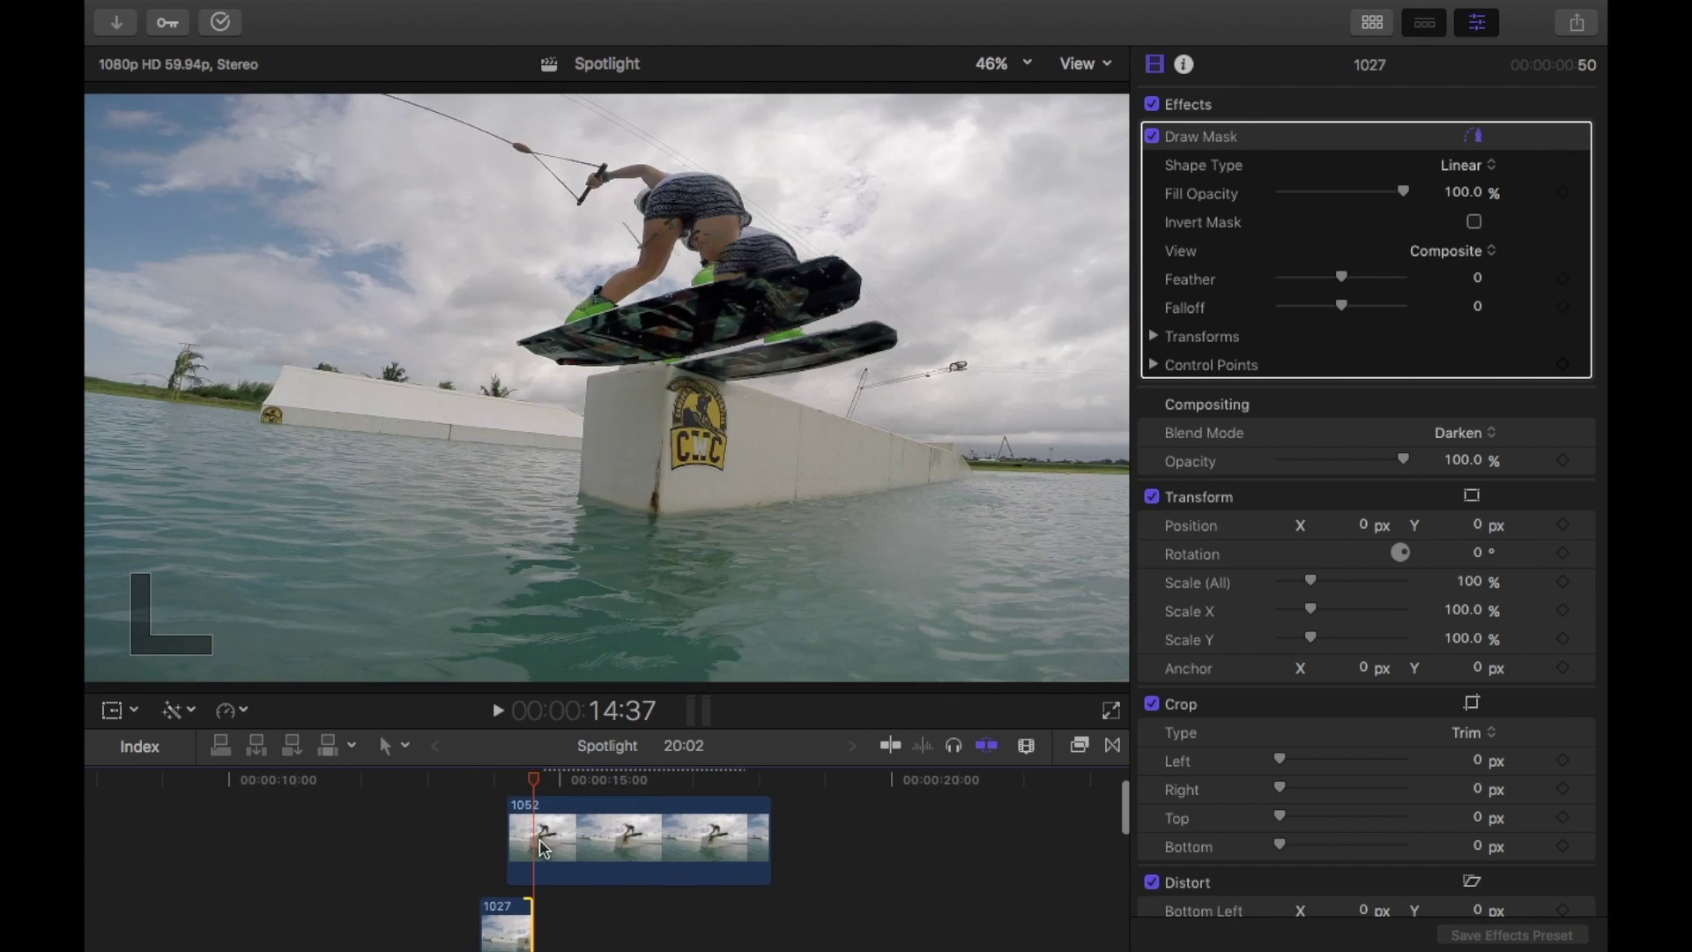
left_click(765, 826)
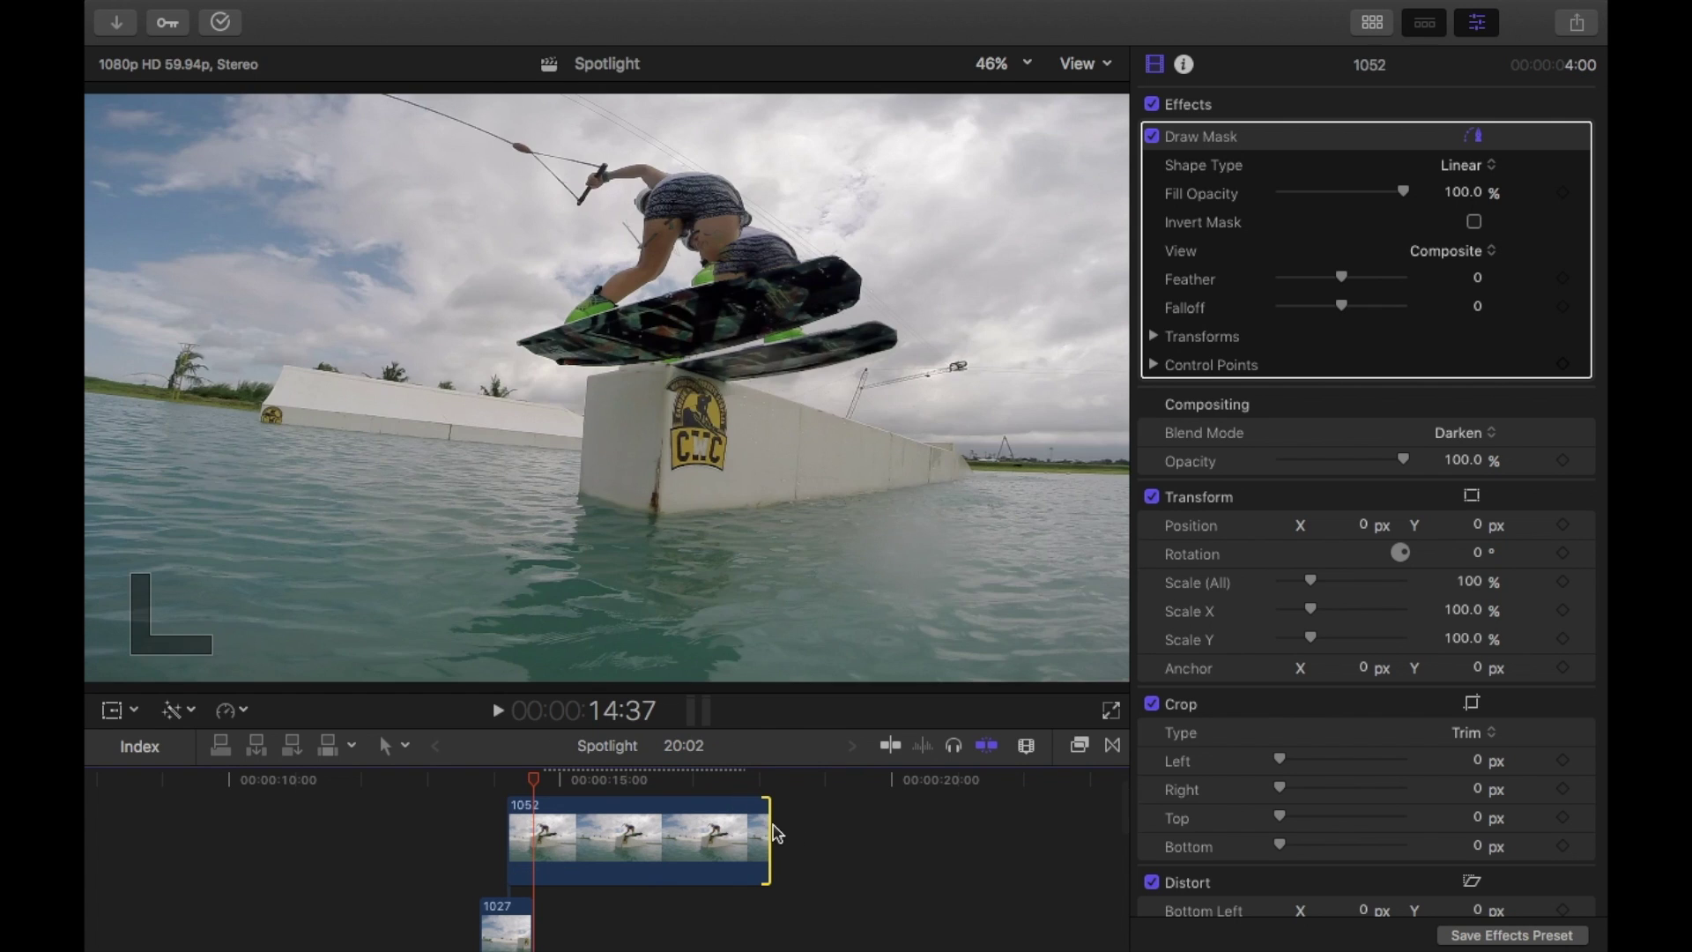
left_click_drag(764, 827, 530, 833)
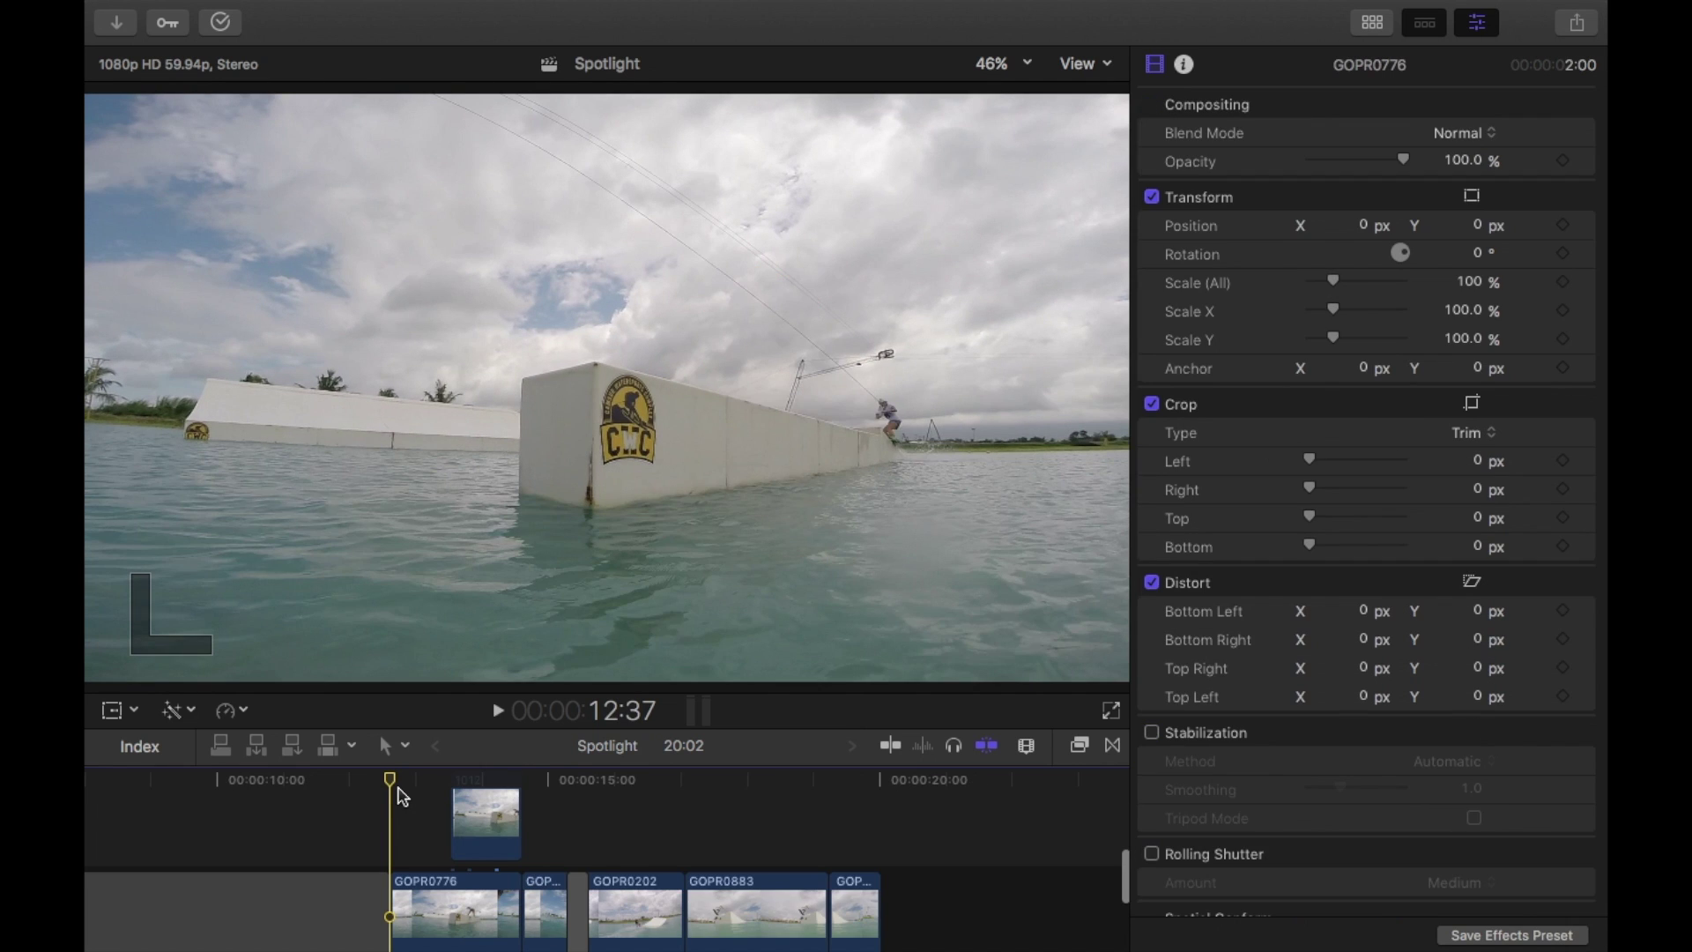
Step: Replay the trimmed ghosts, then feather clip 1012's mask edge to about -29
key("space")
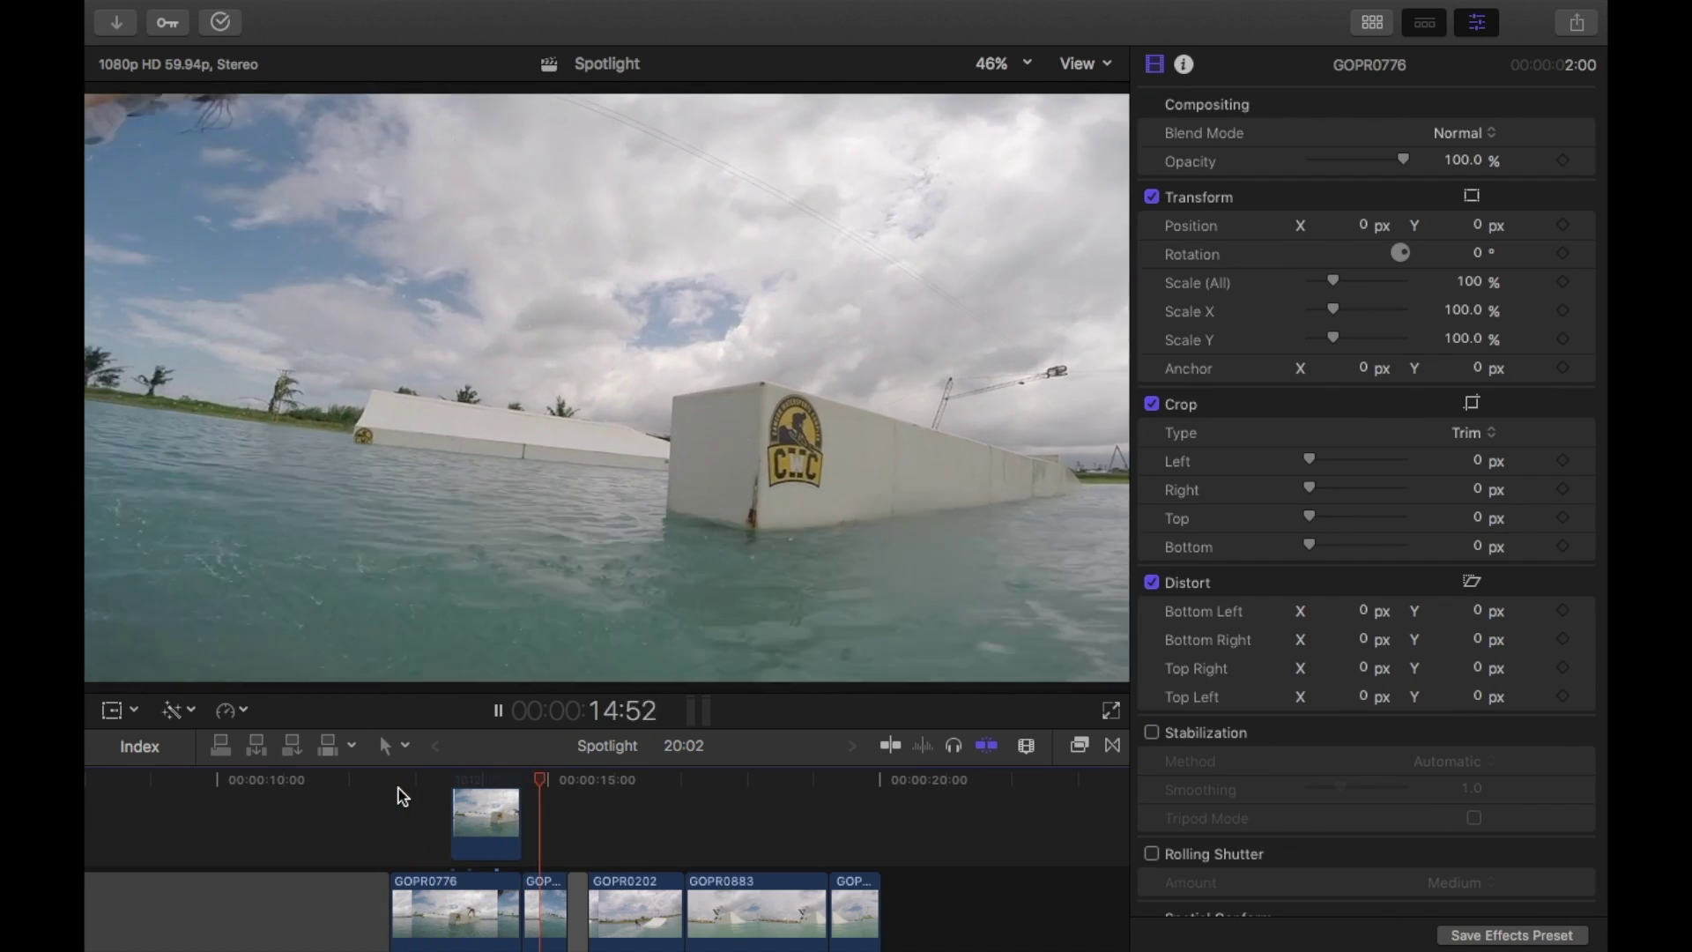
left_click(403, 795)
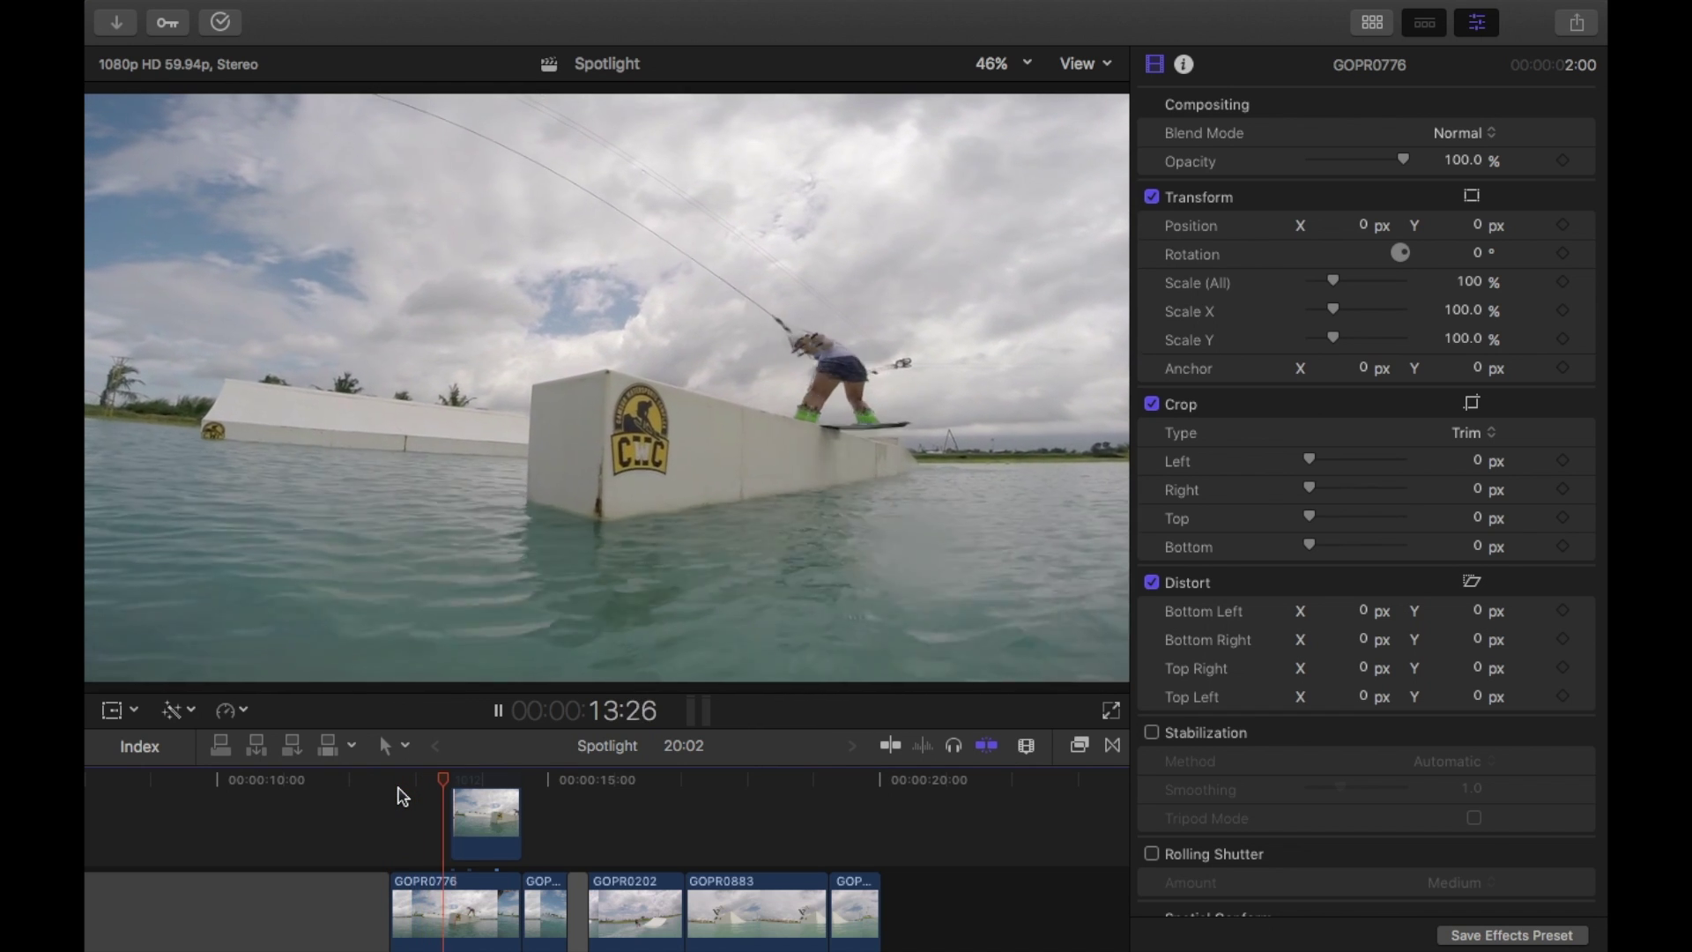
left_click(403, 795)
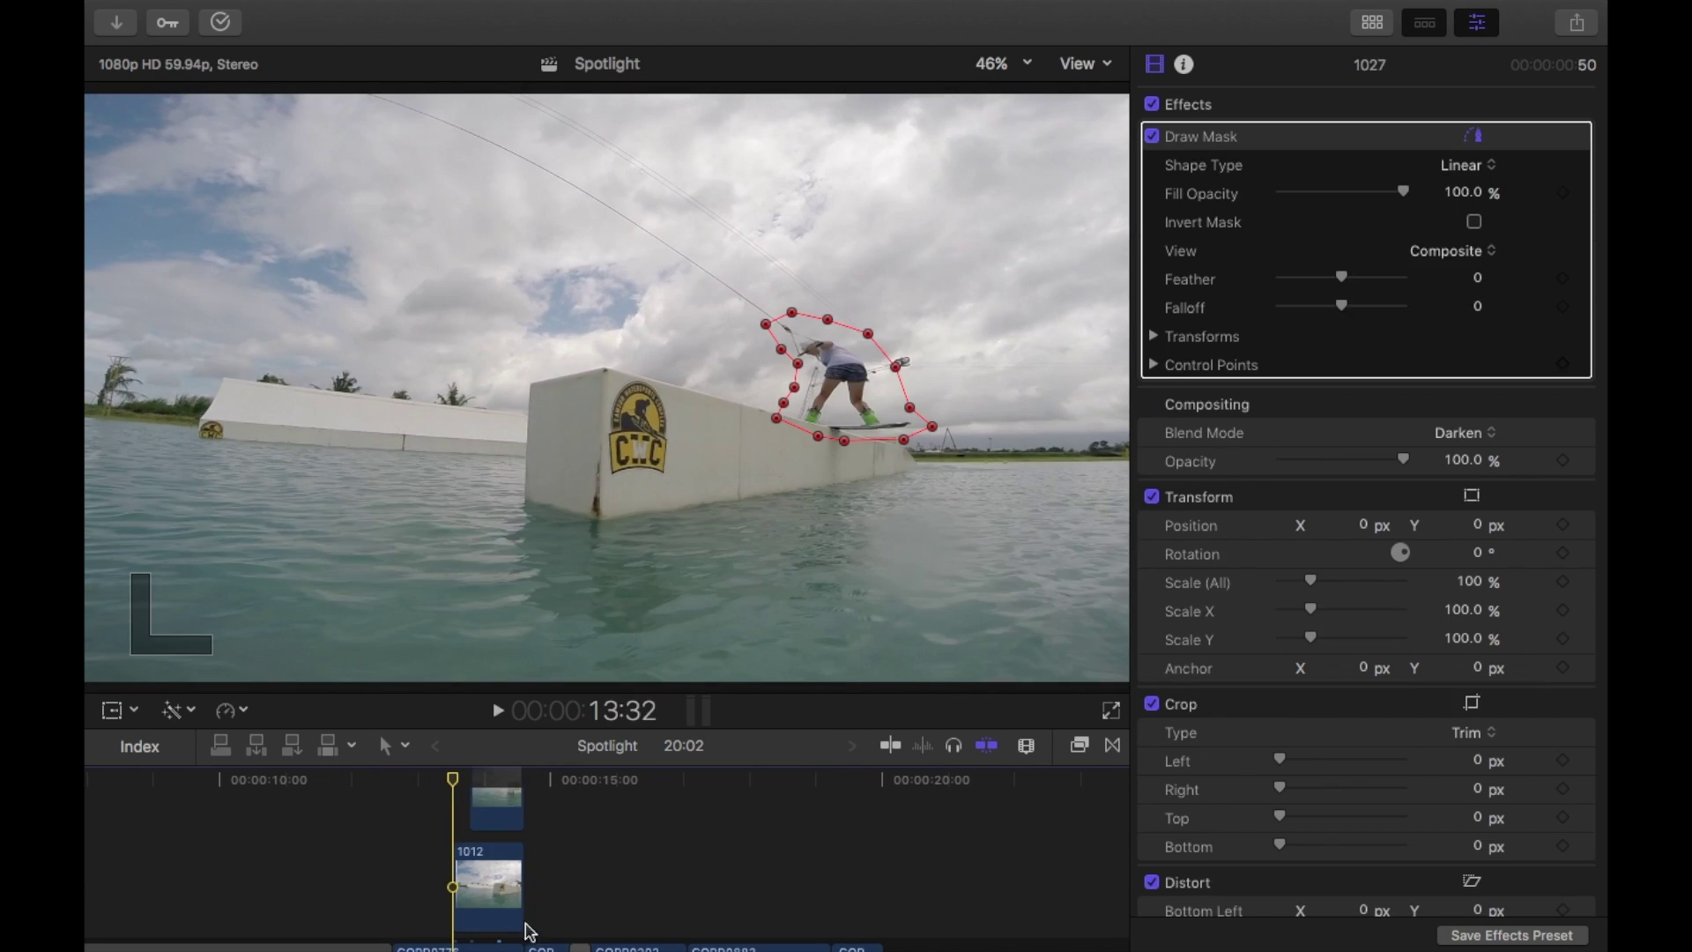
left_click(485, 893)
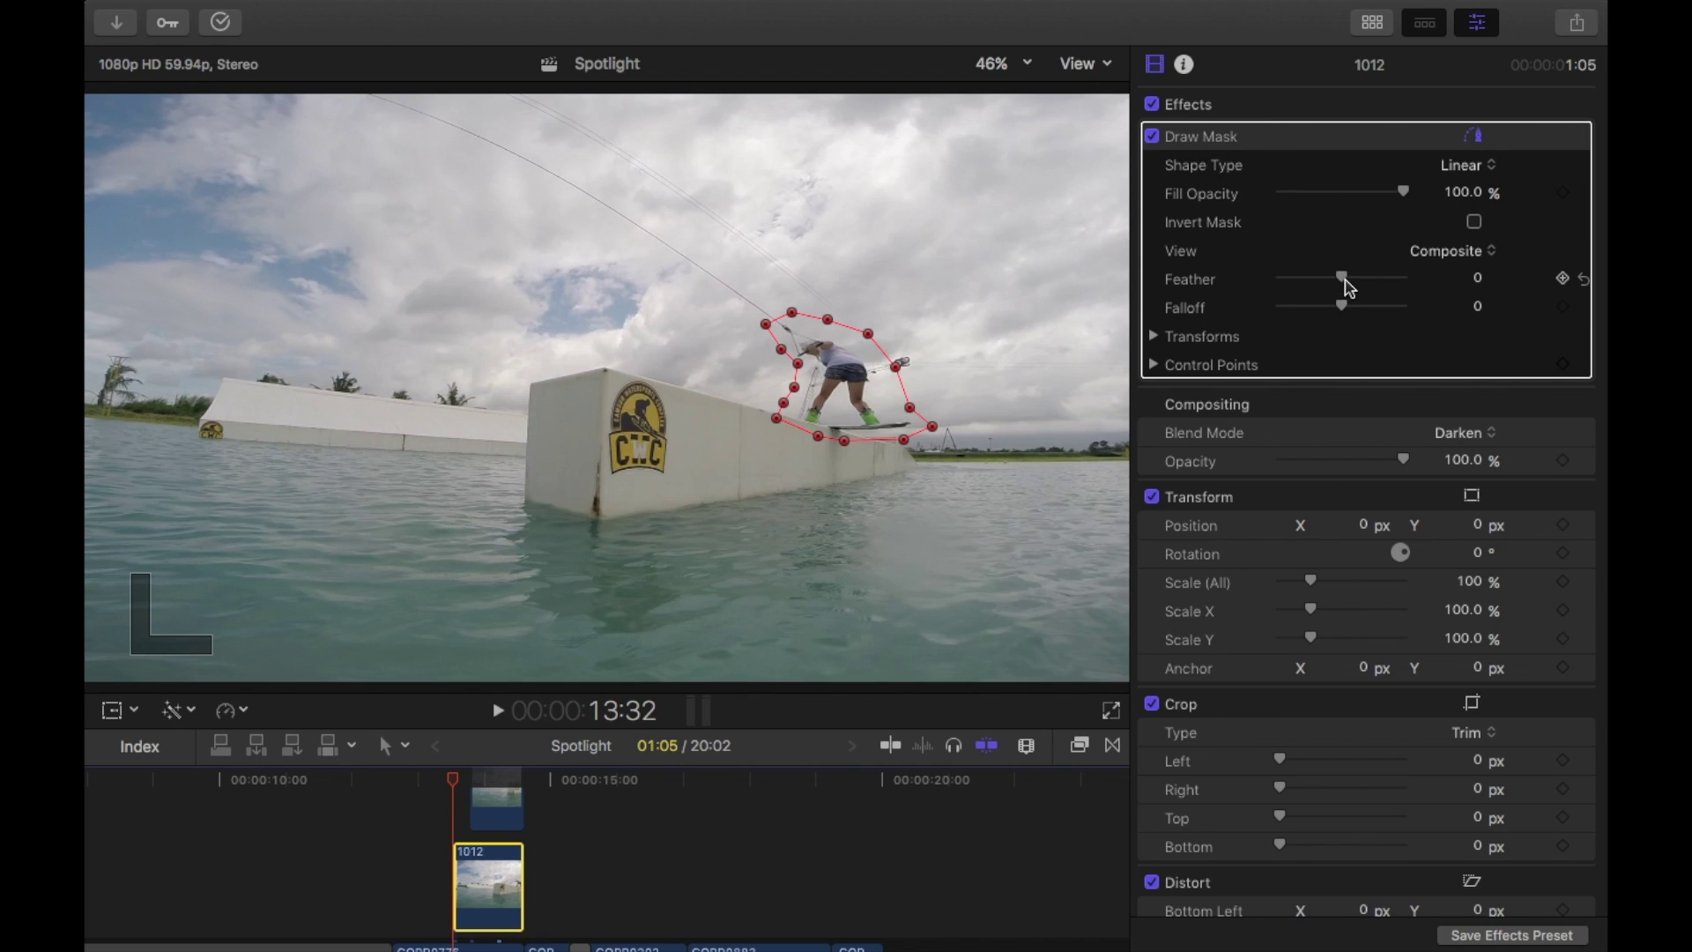
mouse_move(1345, 286)
left_mouse_down()
mouse_move(1277, 291)
mouse_move(1333, 287)
mouse_move(1291, 293)
mouse_move(1283, 276)
mouse_move(1368, 282)
left_mouse_up()
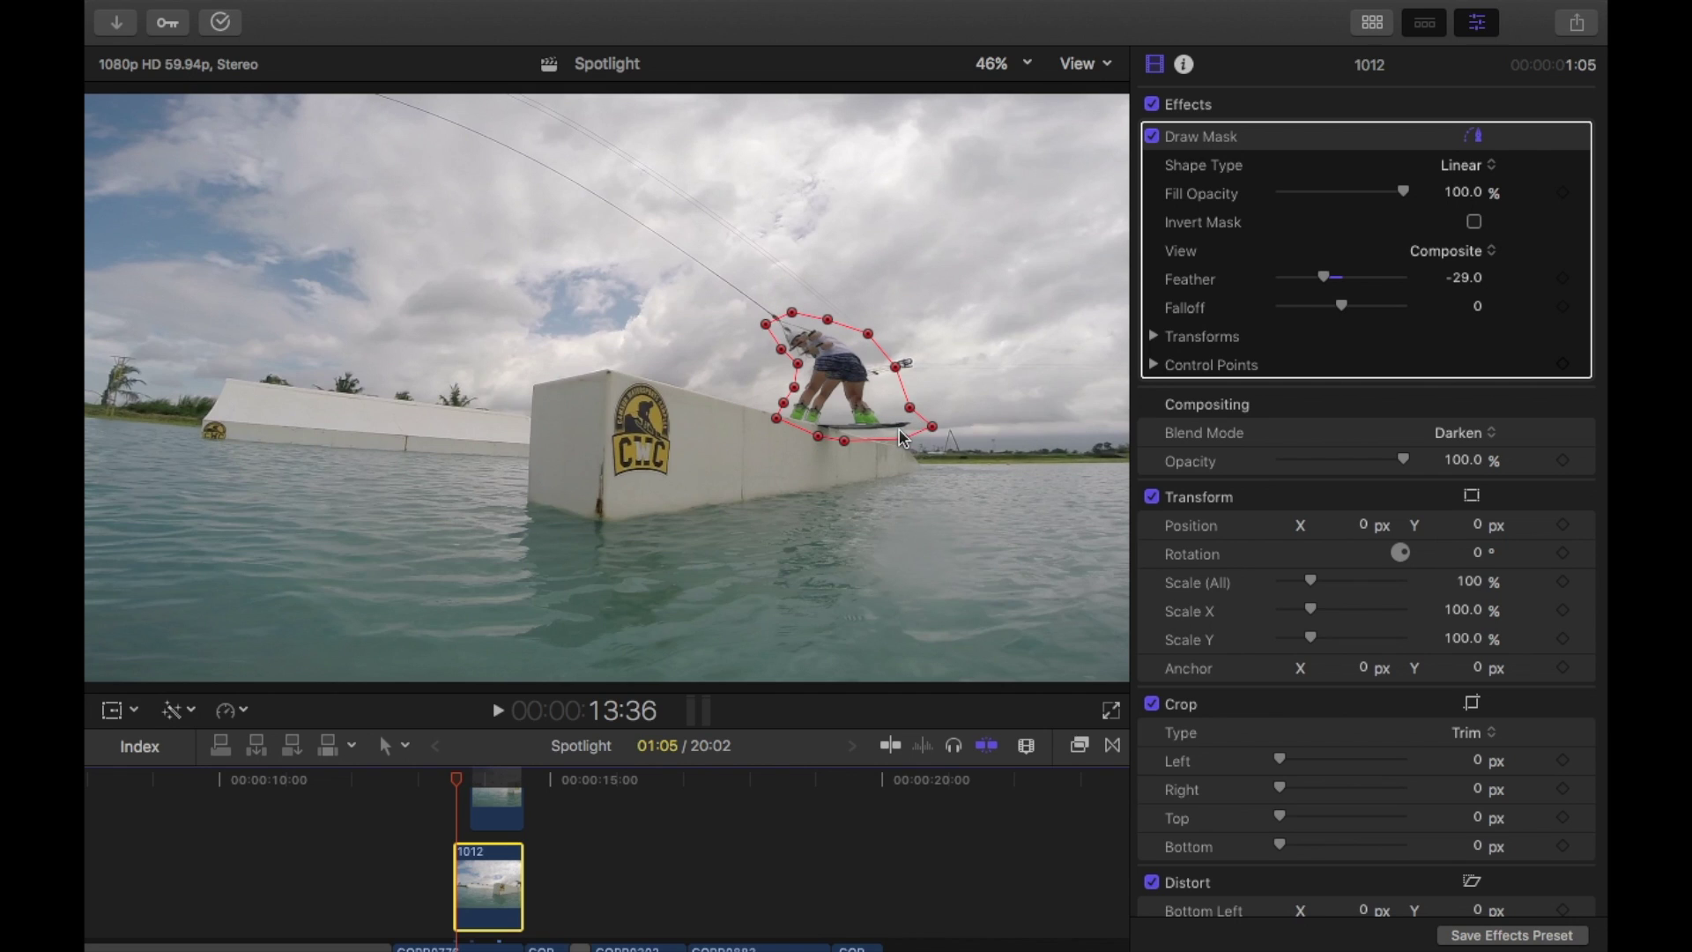
mouse_move(1323, 276)
left_mouse_down()
mouse_move(1263, 281)
mouse_move(1326, 287)
left_mouse_up()
Step: Feather clip 1027's mask edge to about -36 and play back the feathered ghosts
left_click_drag(456, 781, 469, 781)
left_click(503, 829)
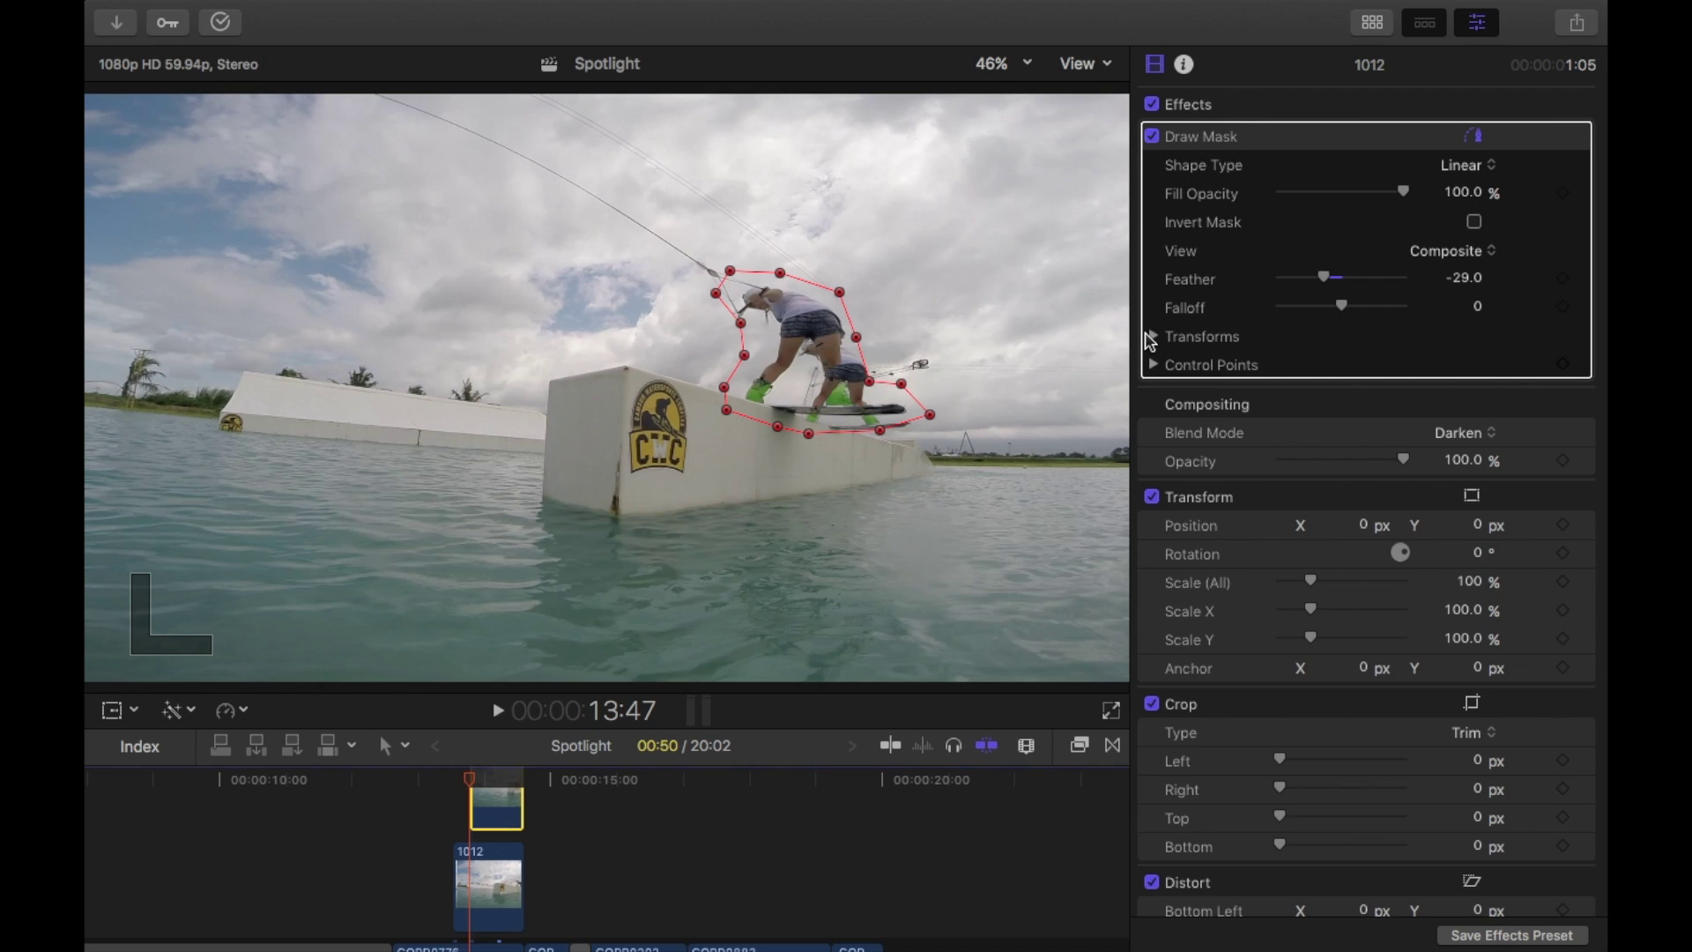
left_click_drag(1341, 282, 1320, 280)
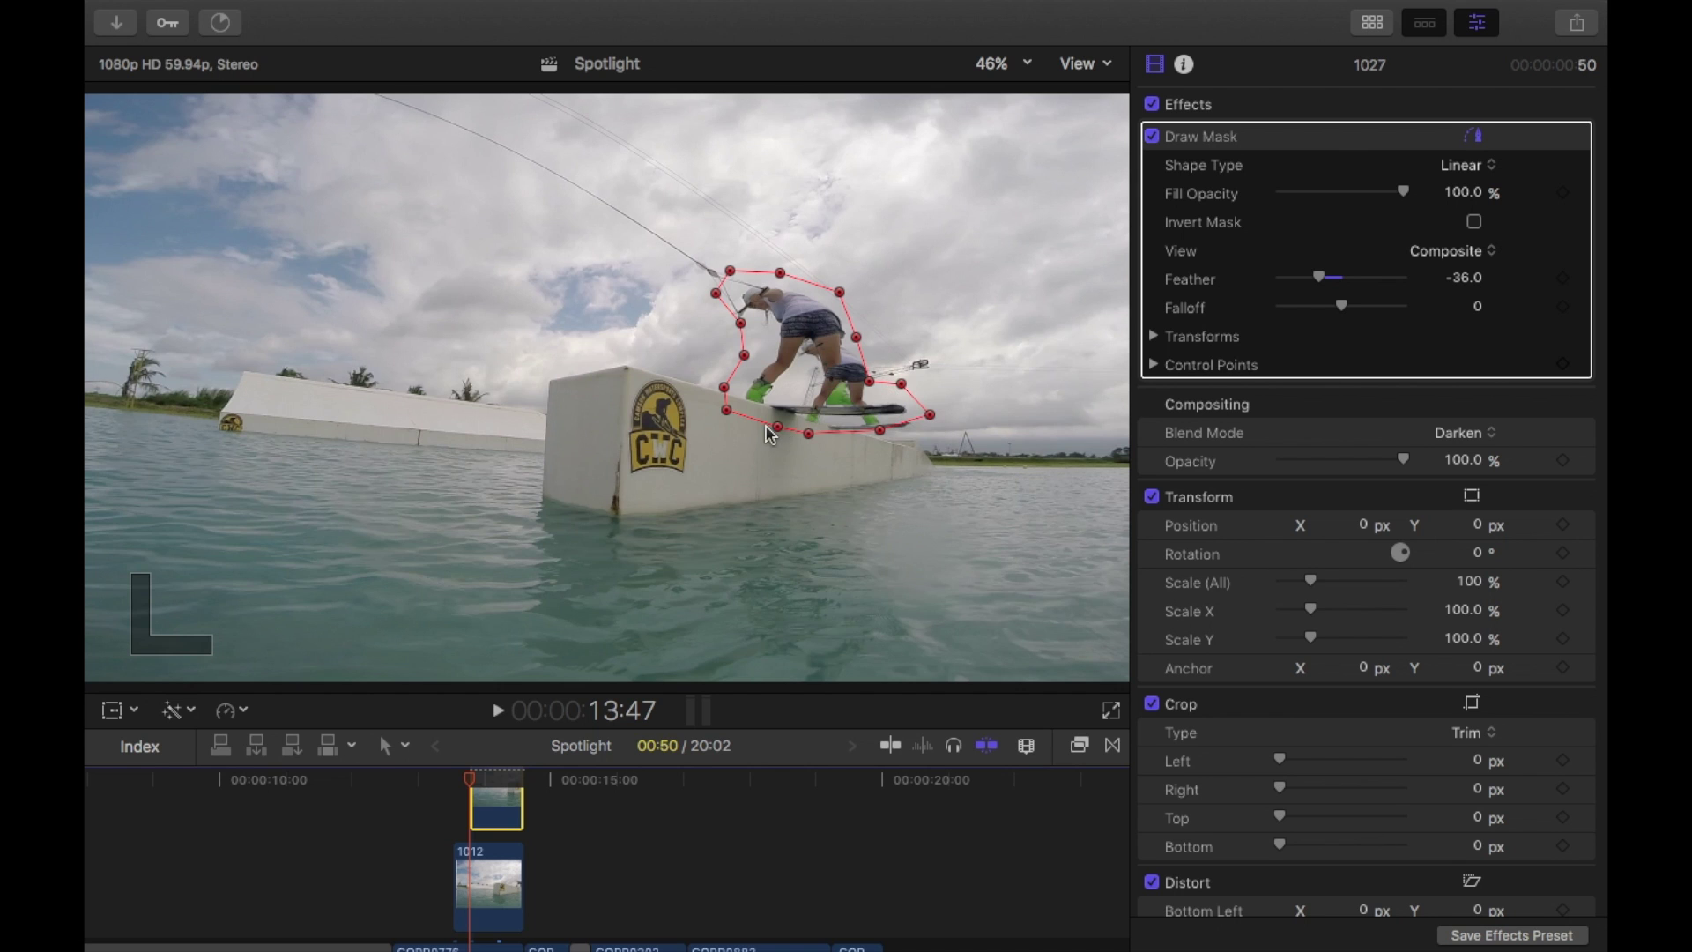
left_click_drag(445, 788, 423, 806)
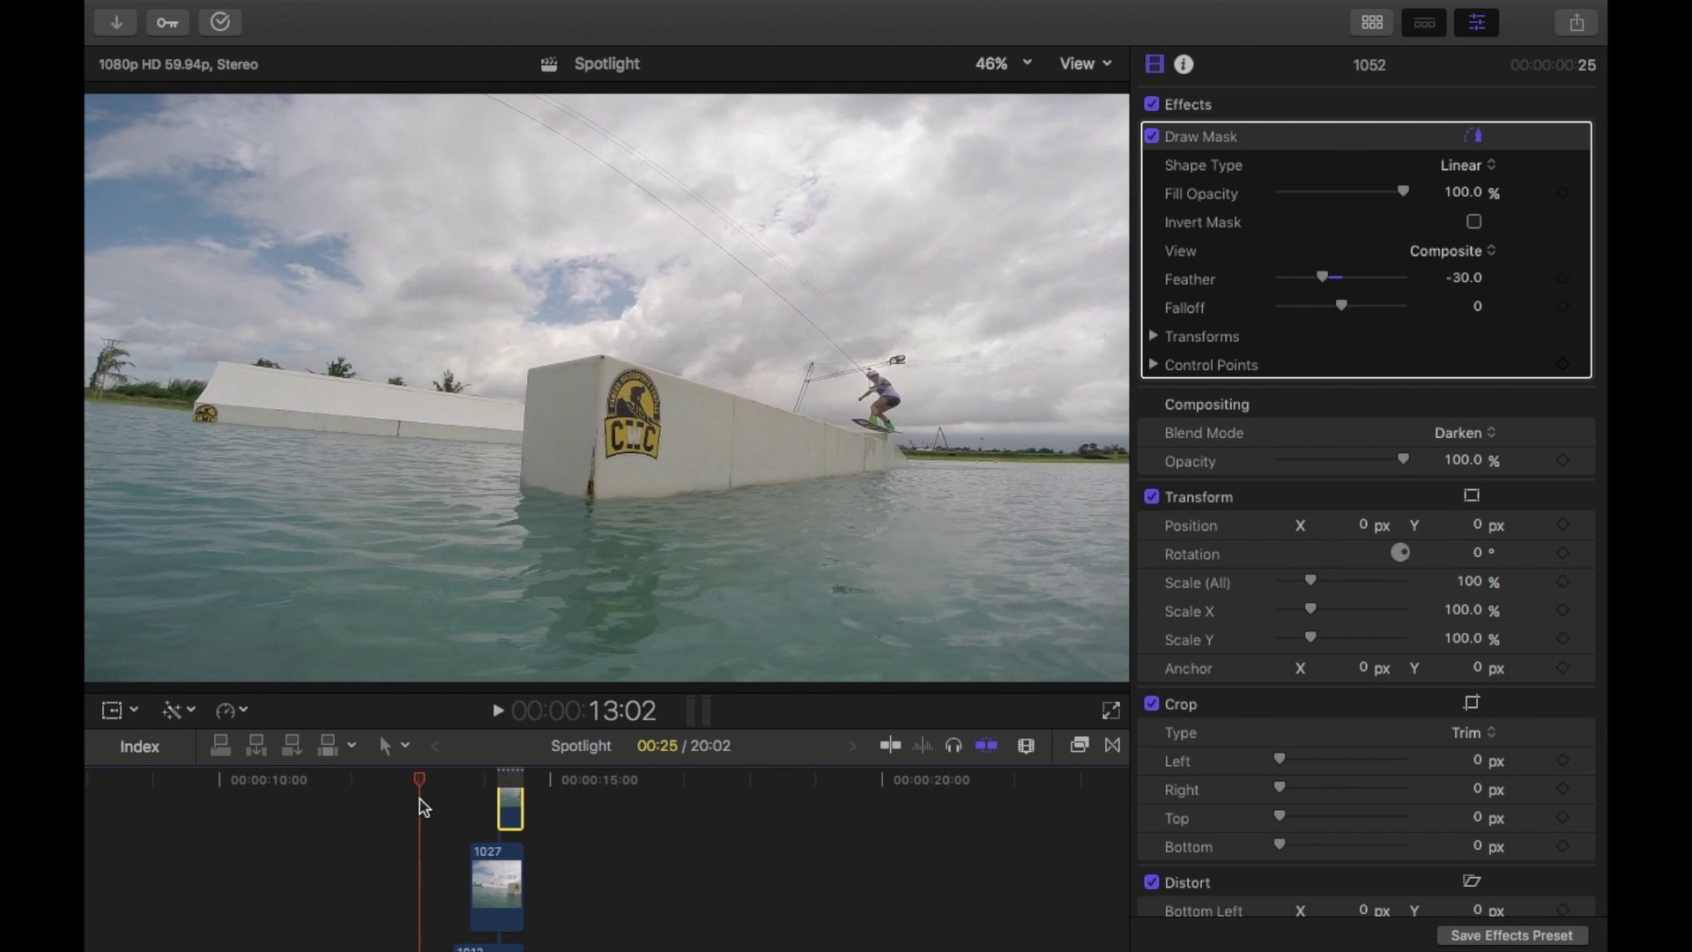
left_click(424, 806)
key("space")
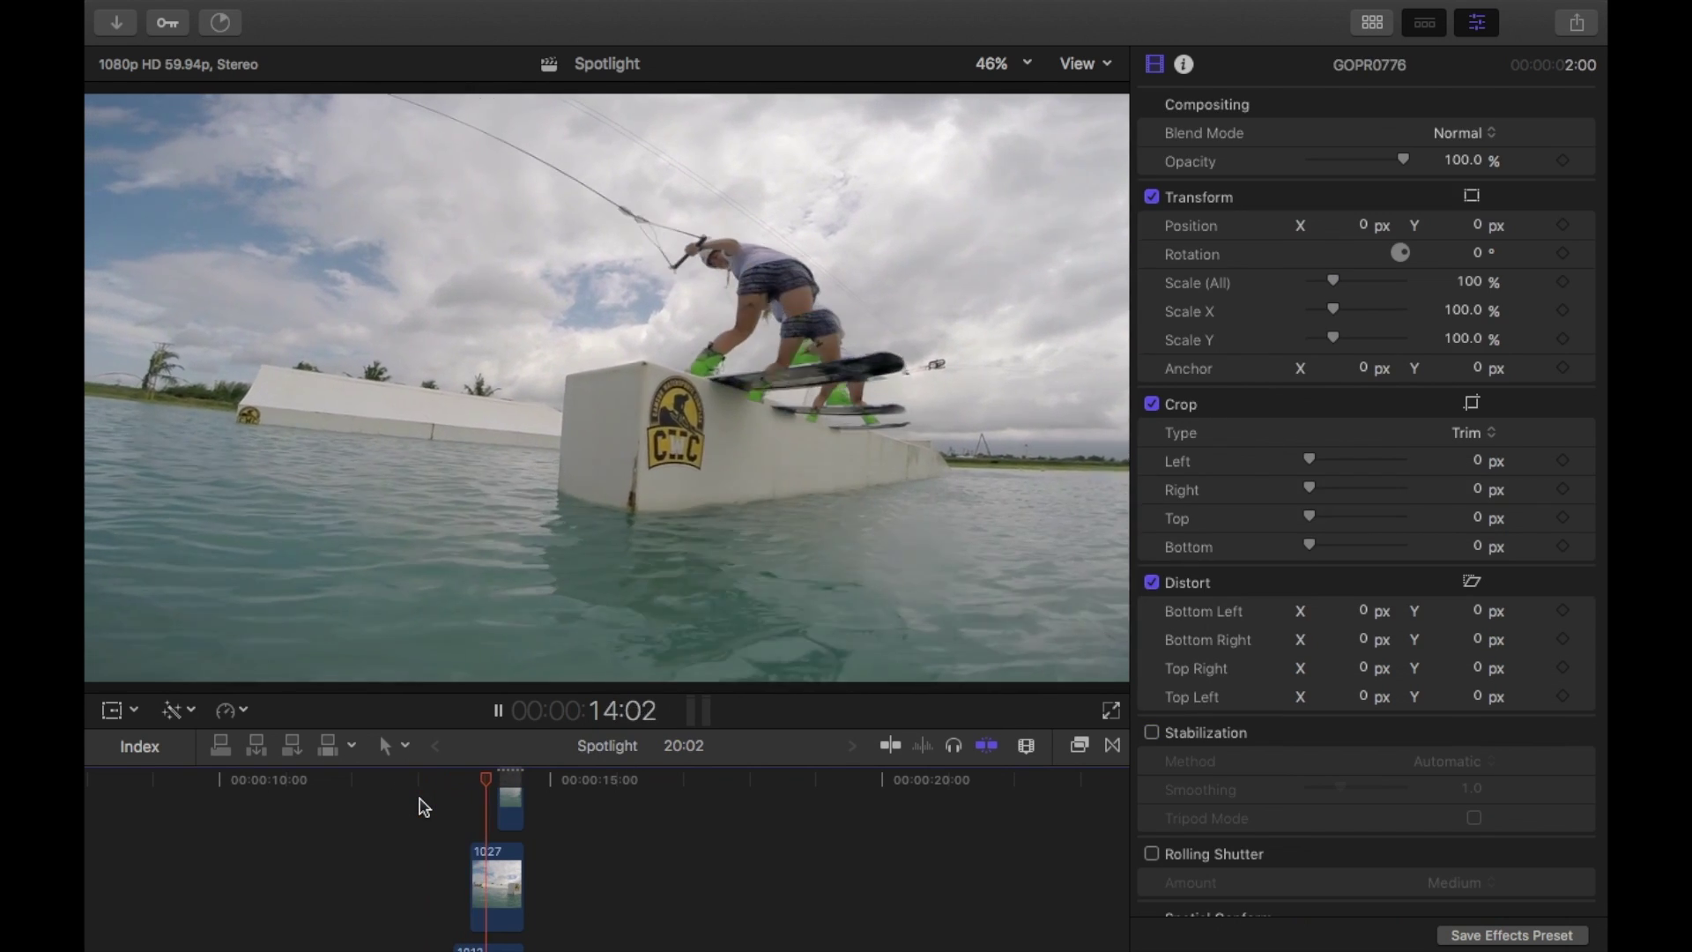
Step: Stop playback and lower ghost clip 1012's mask fill opacity to about 78%
key("space")
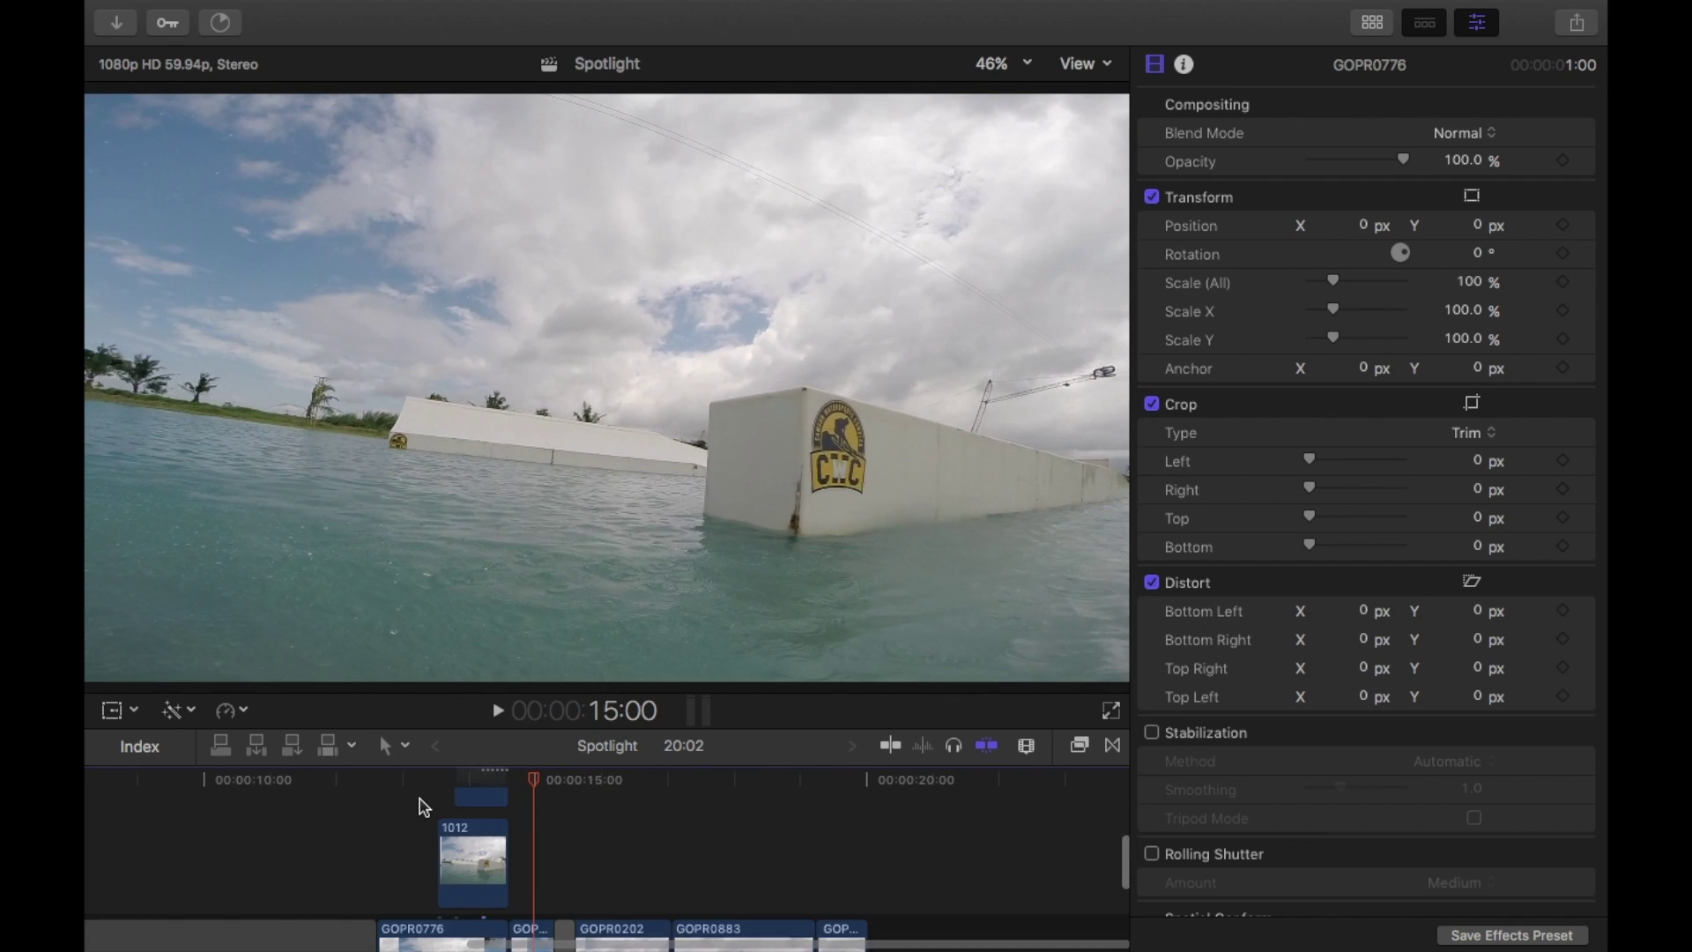
left_click(422, 786)
left_click(438, 780)
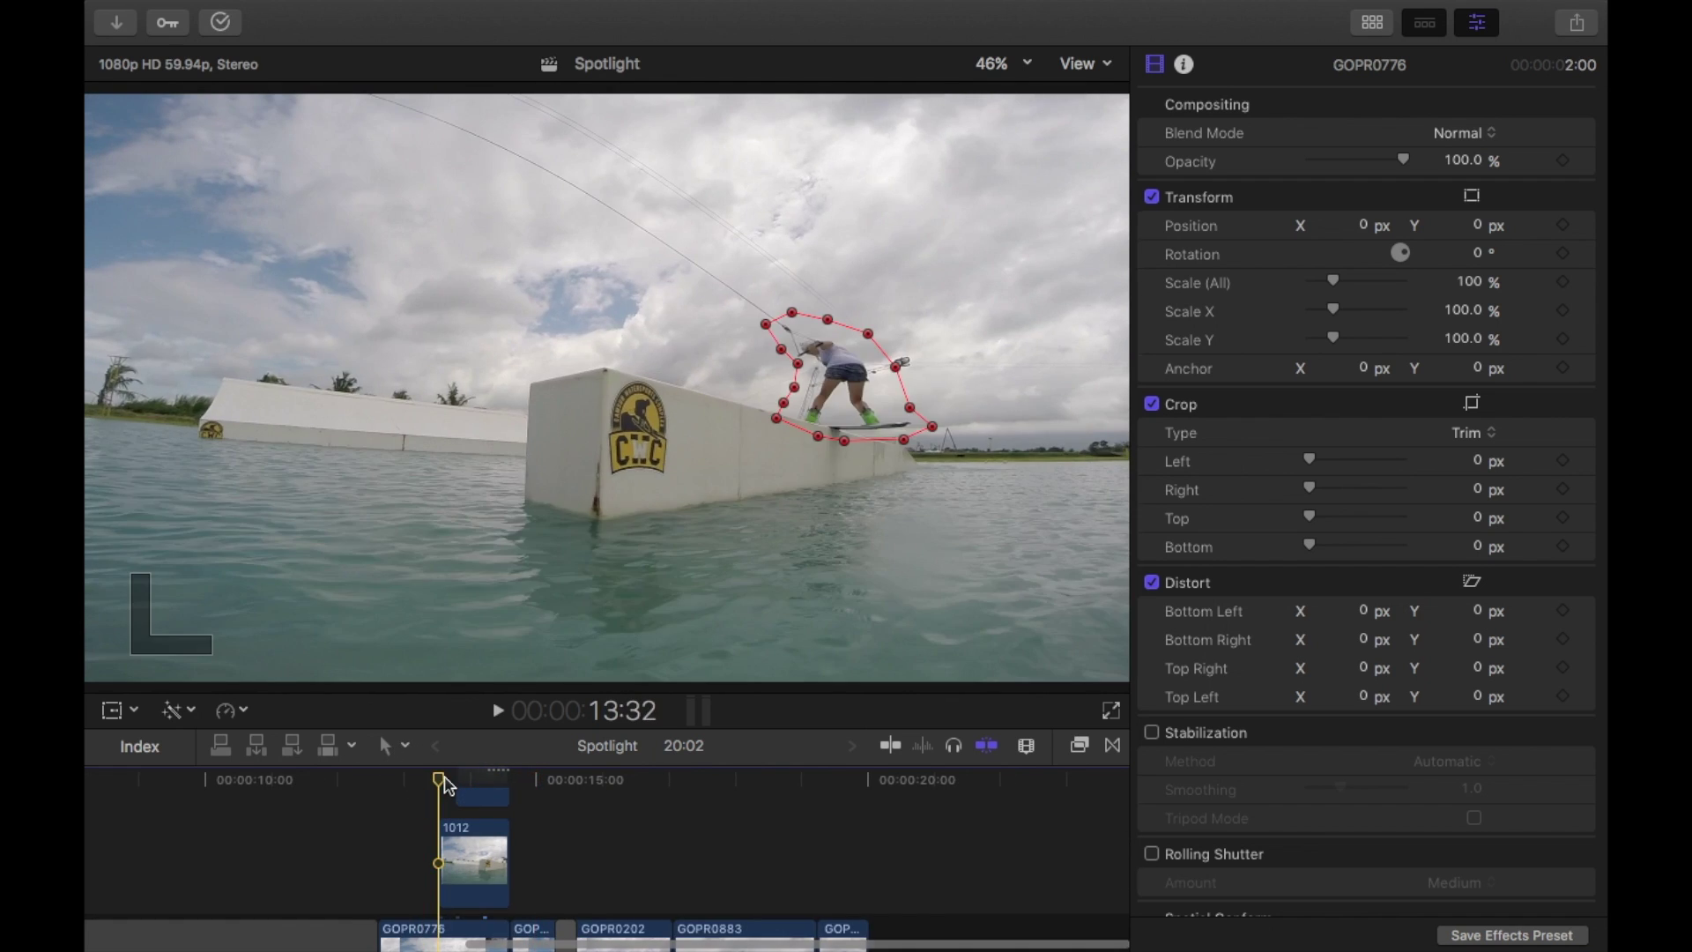
left_click(460, 834)
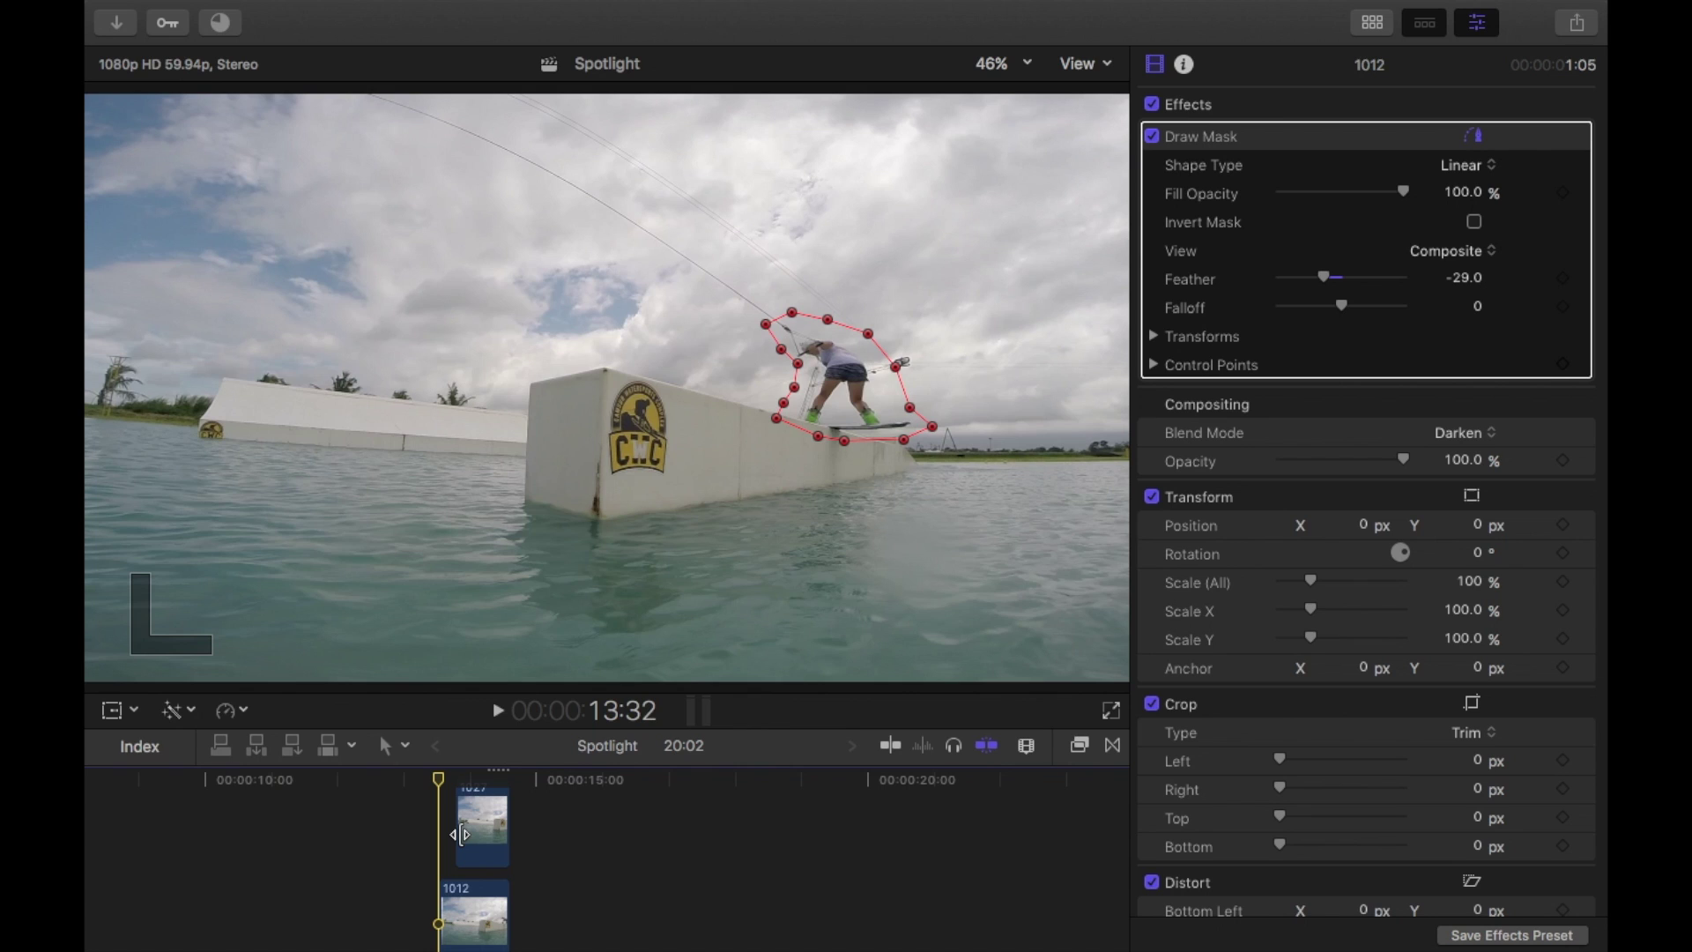
left_click(473, 947)
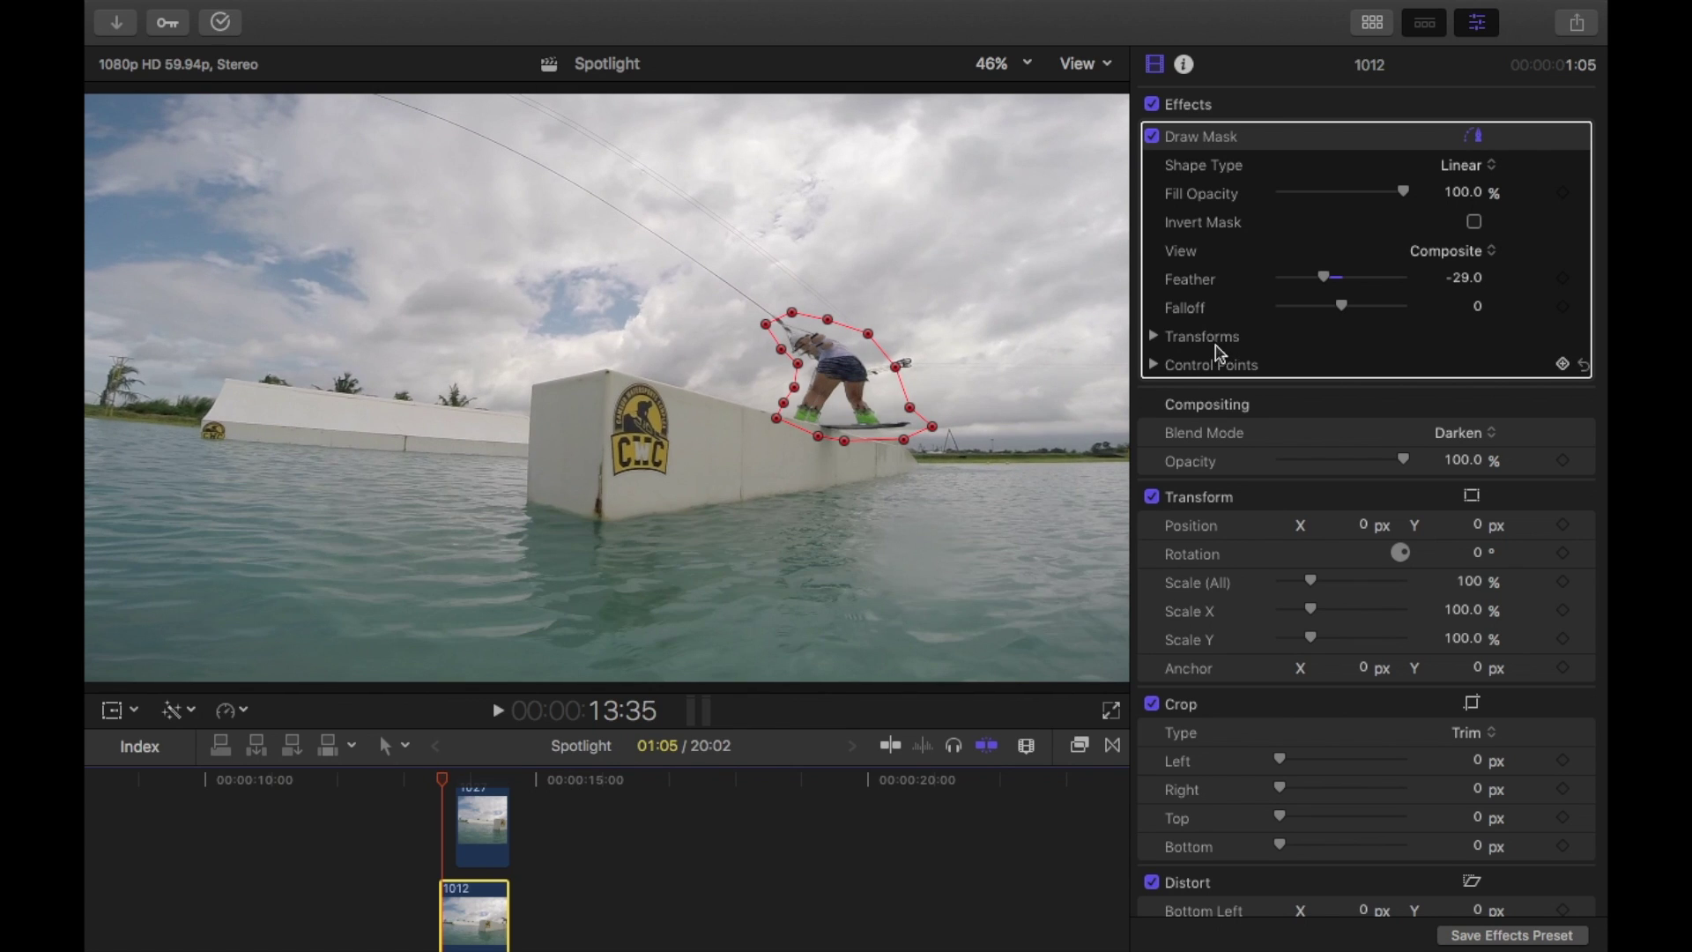
mouse_move(1406, 195)
left_mouse_down()
mouse_move(1329, 195)
mouse_move(1379, 204)
left_mouse_up()
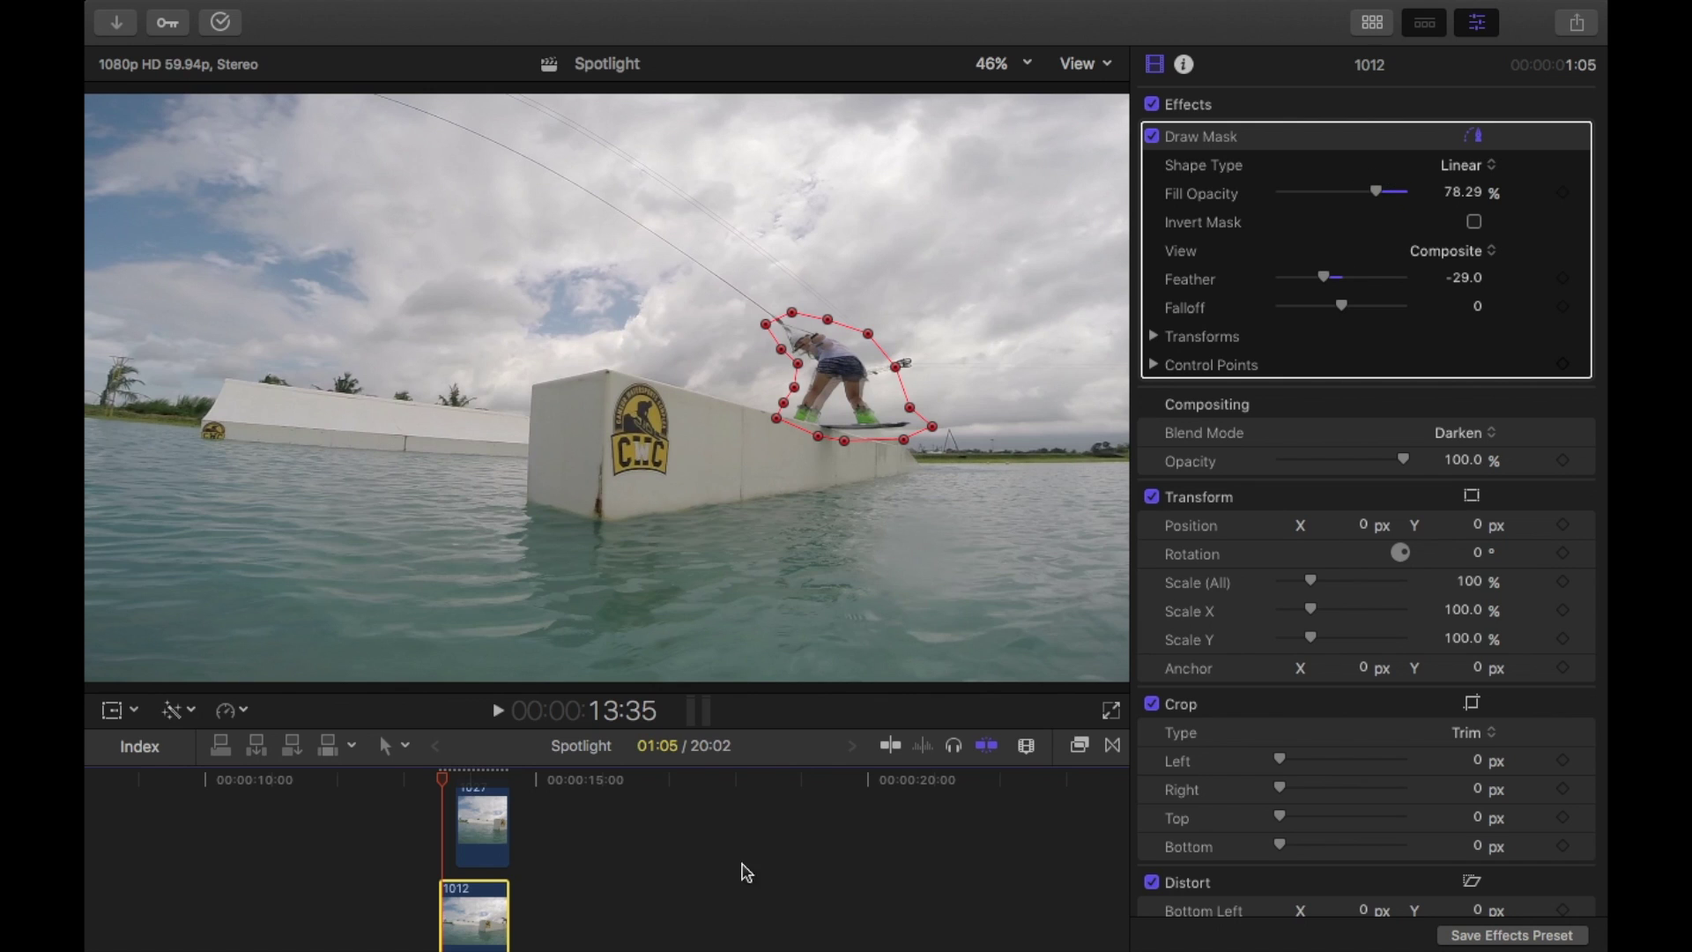
Step: Lower clip 1027's mask fill opacity to about 78% and preview the semi-transparent ghosts
left_click(485, 837)
left_click(454, 779)
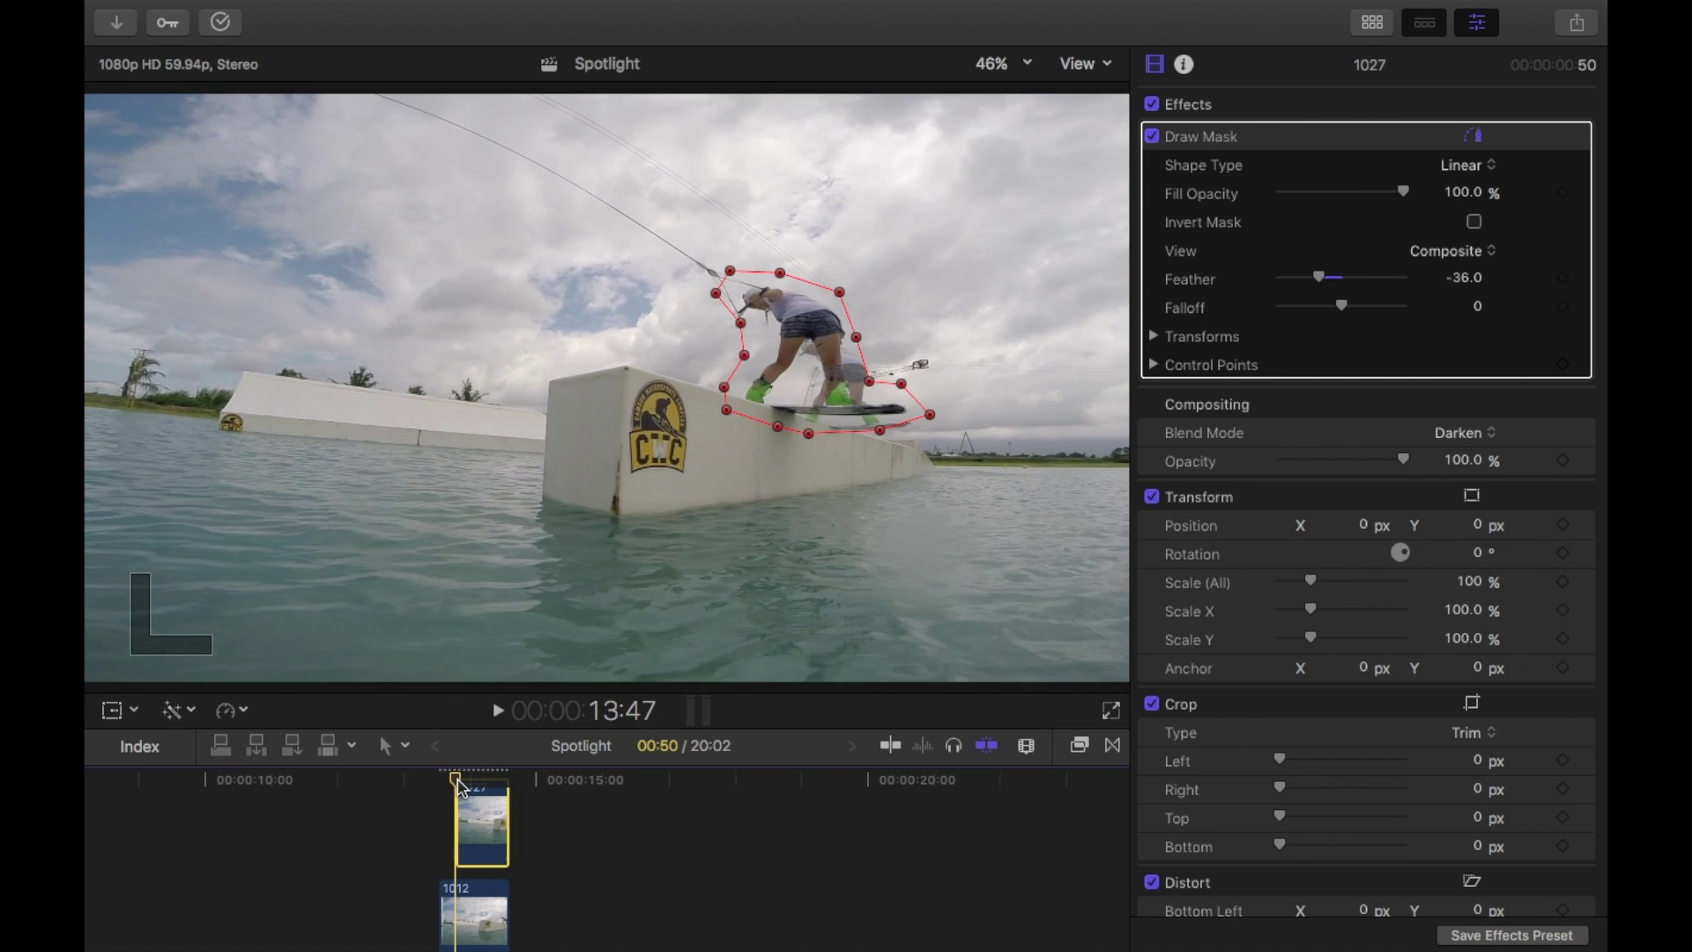
left_click_drag(1403, 192, 1376, 192)
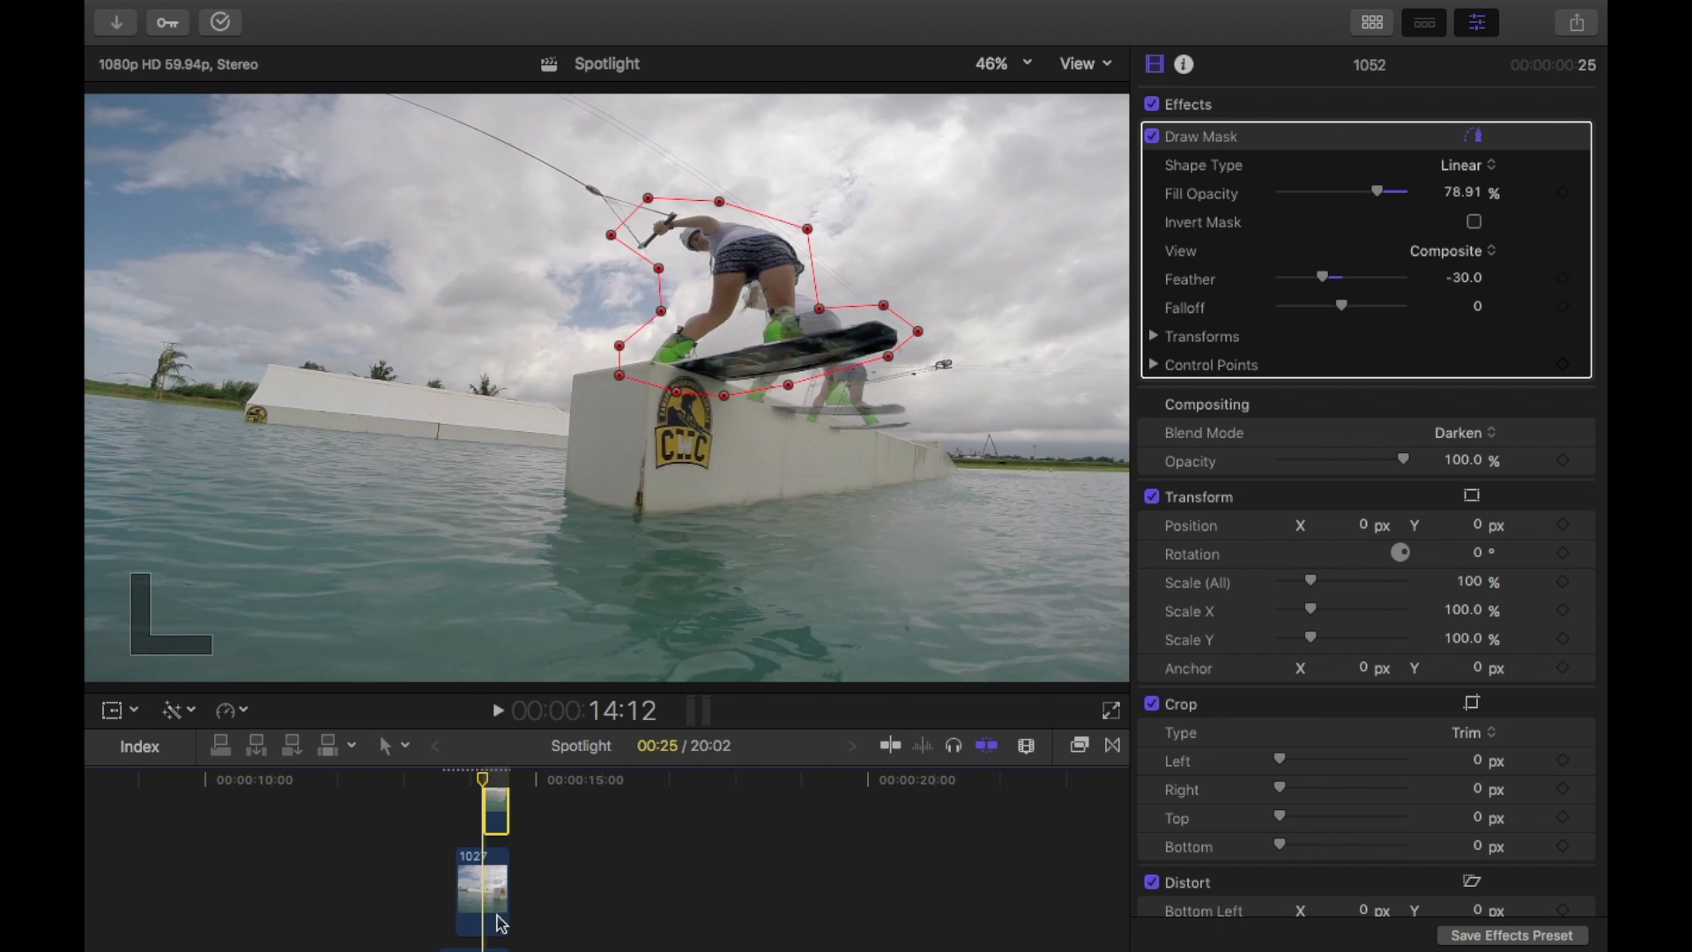
key("space")
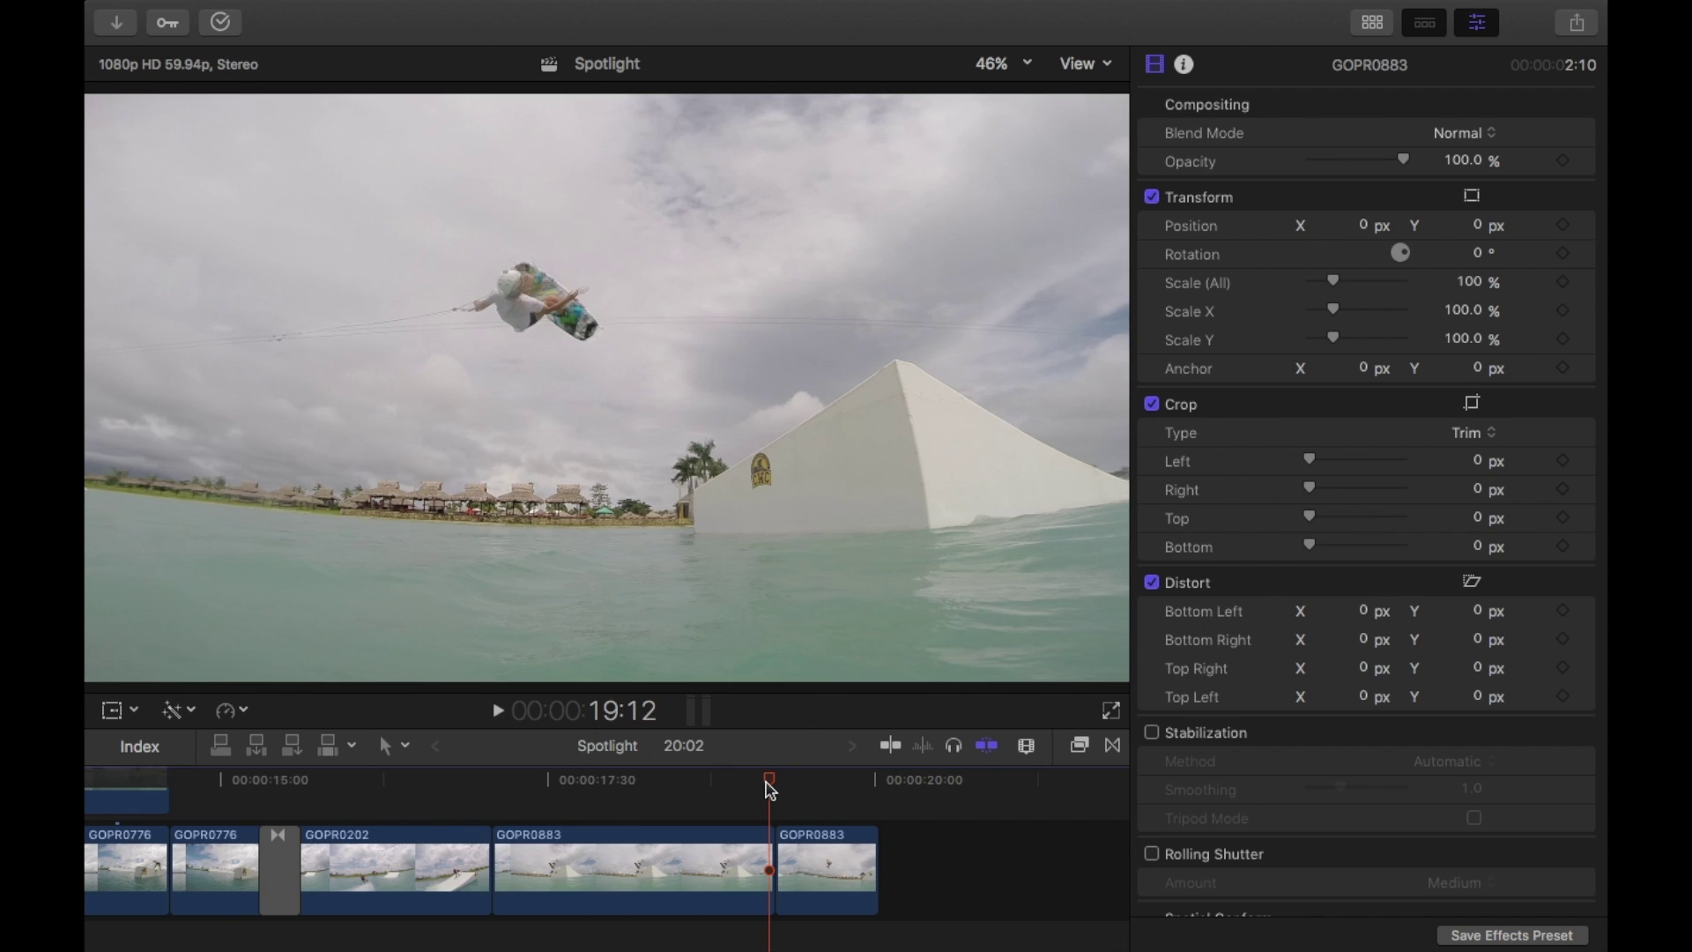
Step: Park the playhead on the rider's mid-air peak at 19:15
key("Right")
left_click_drag(512, 786, 772, 783)
key("l")
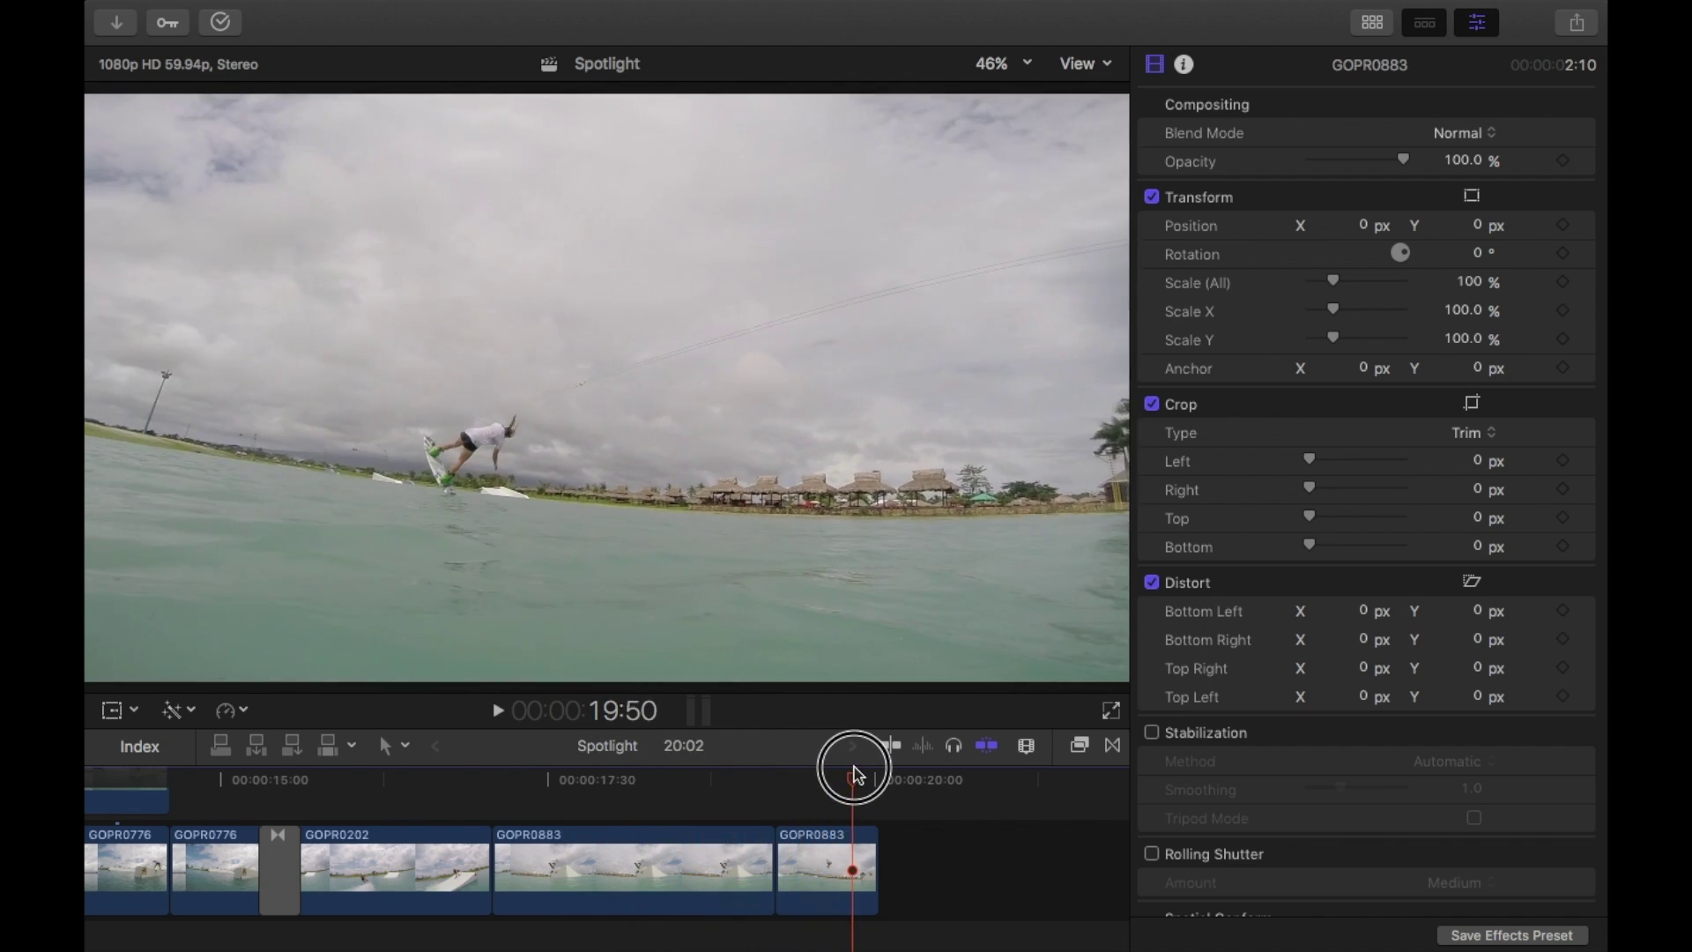
Step: With GOPR0883 selected, start Share > Save Current Frame and continue to naming and location
left_click(772, 873)
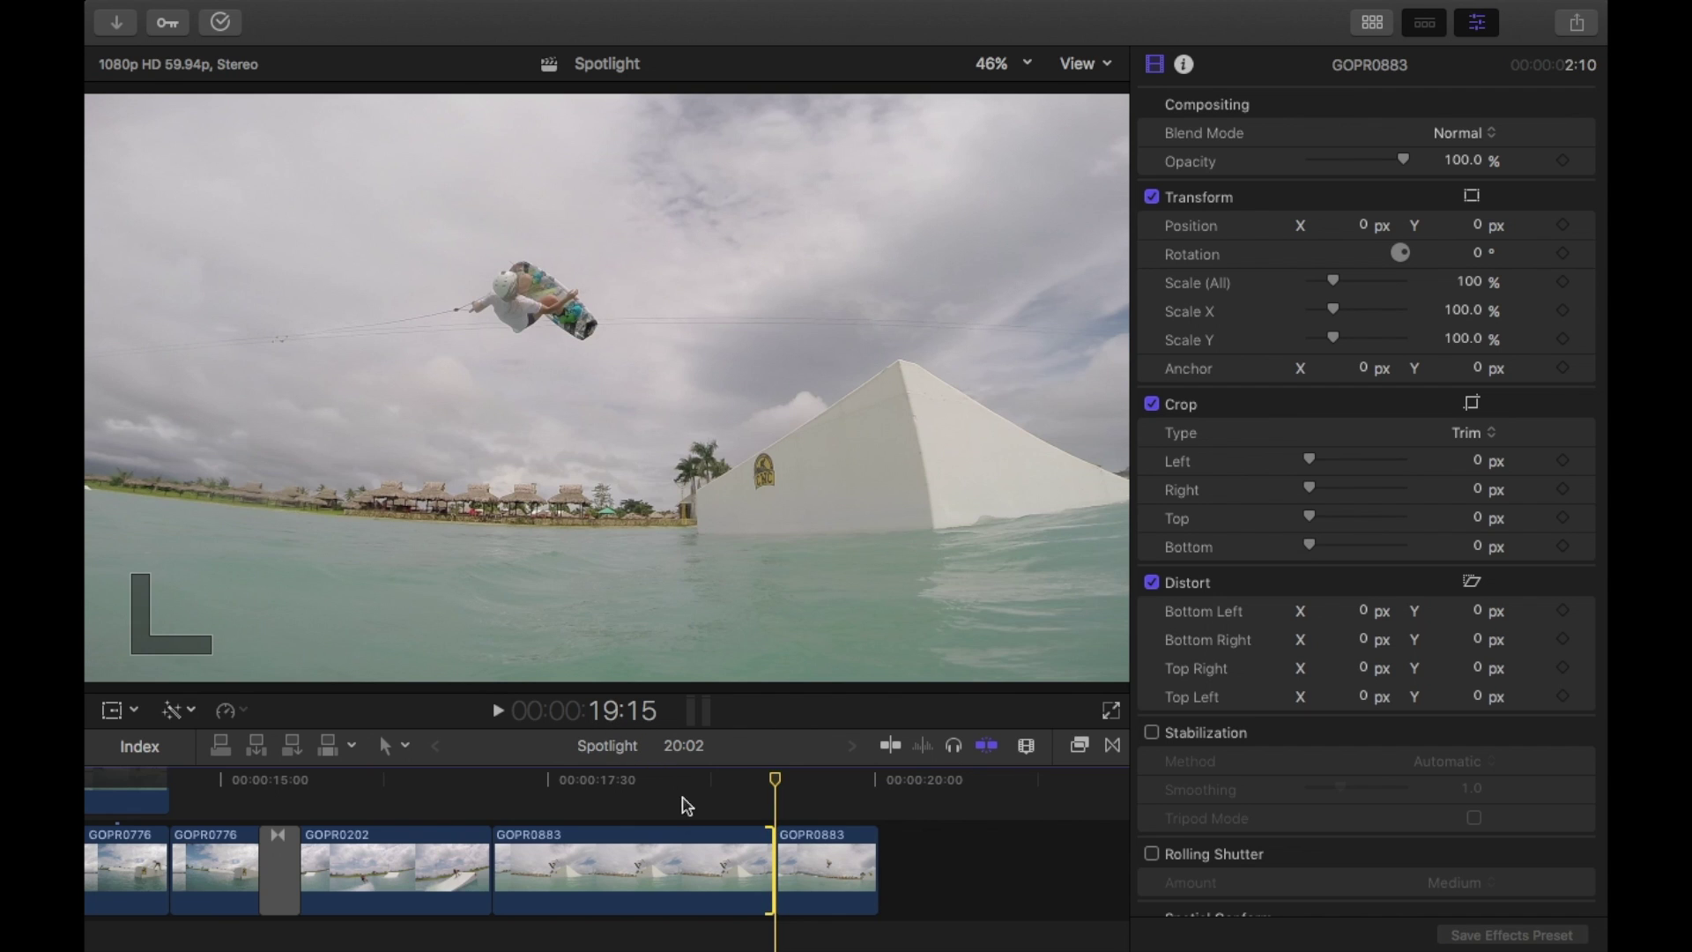
left_click(686, 841)
left_click(1576, 22)
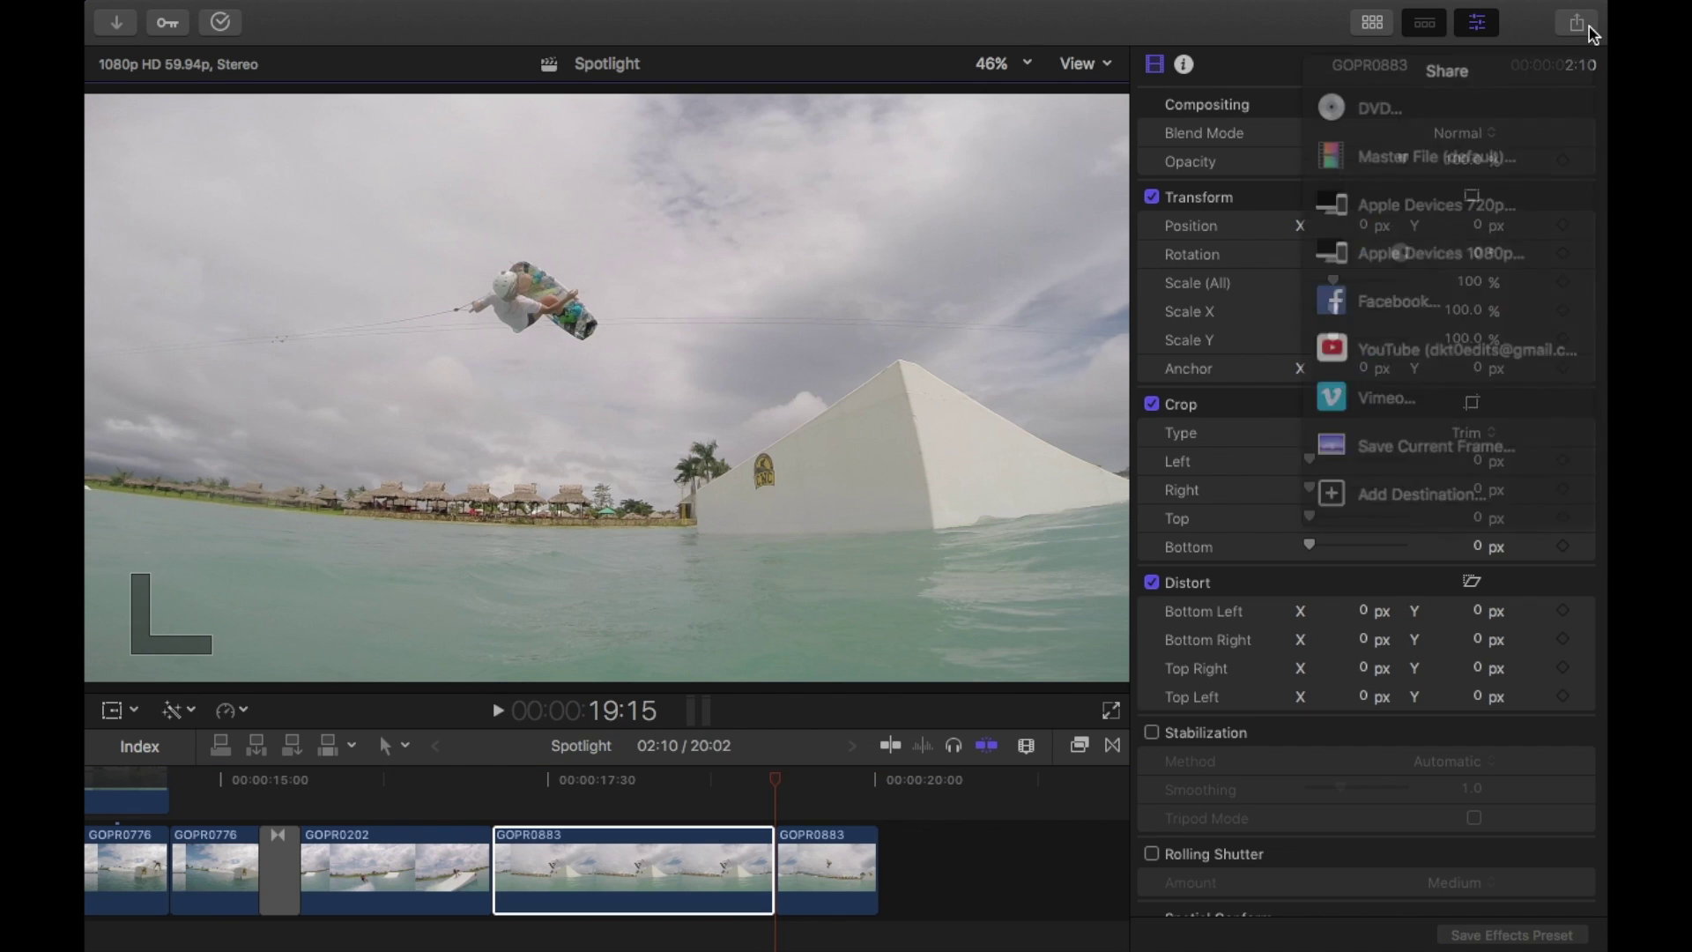
left_click(1430, 452)
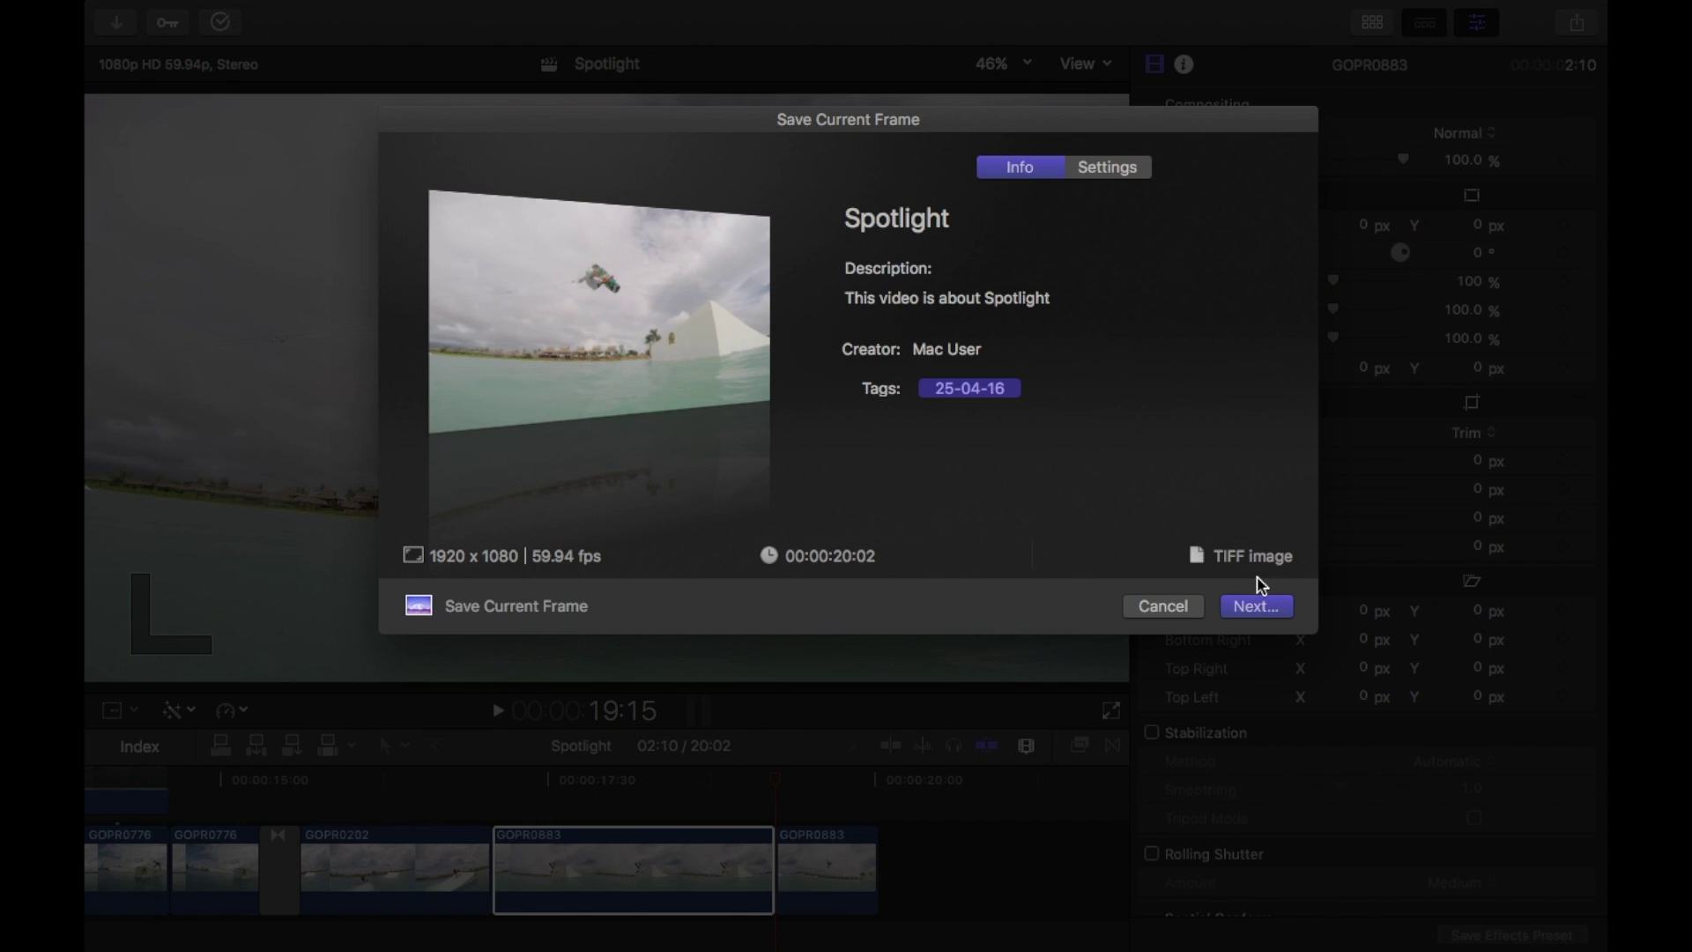
left_click(1255, 606)
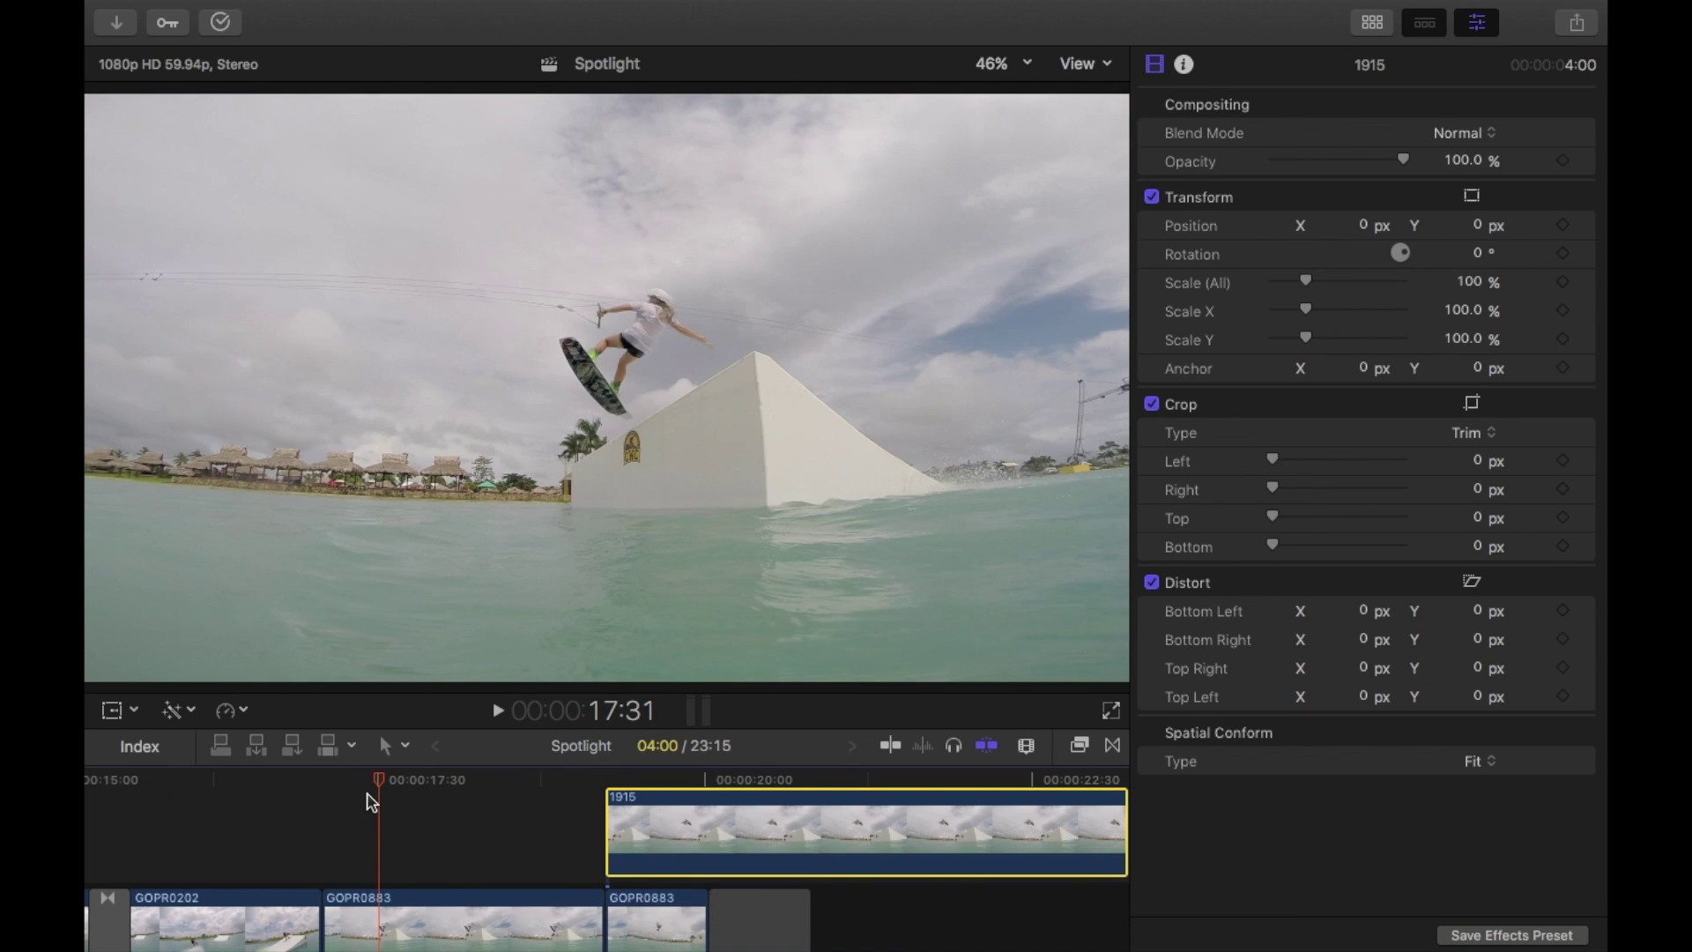
Step: Move connected clip 1915 so its start snaps to the playhead at 17:33
mouse_move(372, 781)
left_mouse_down()
mouse_move(334, 782)
mouse_move(381, 780)
left_mouse_up()
left_click_drag(381, 779, 388, 780)
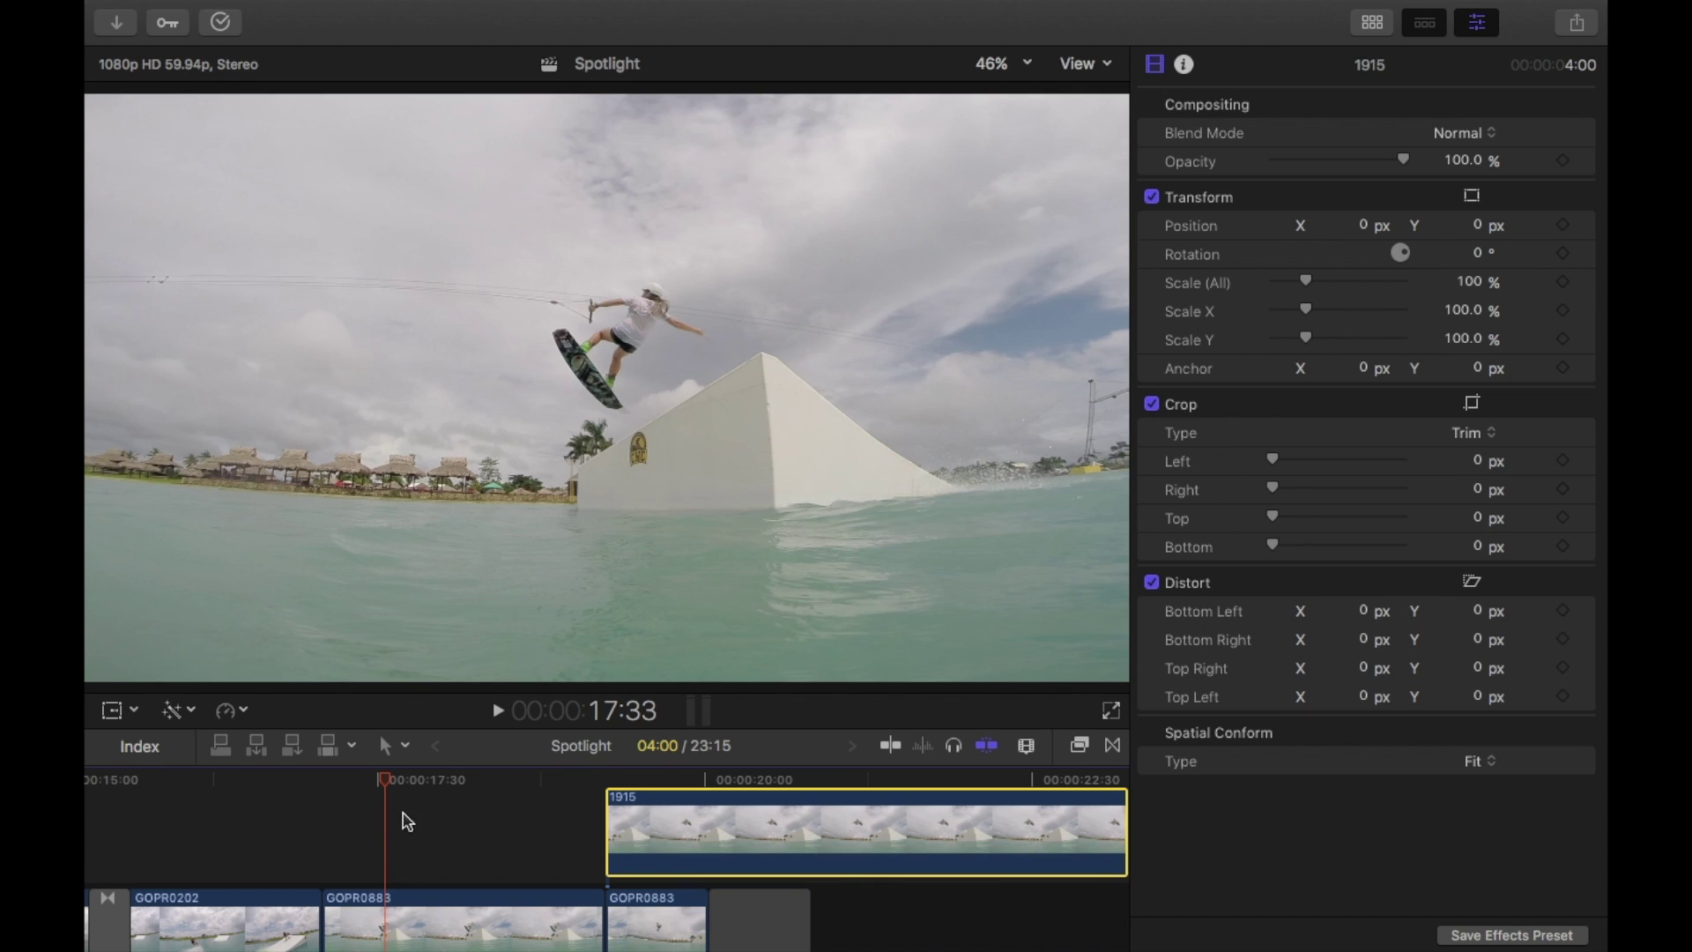
left_click_drag(683, 814, 461, 821)
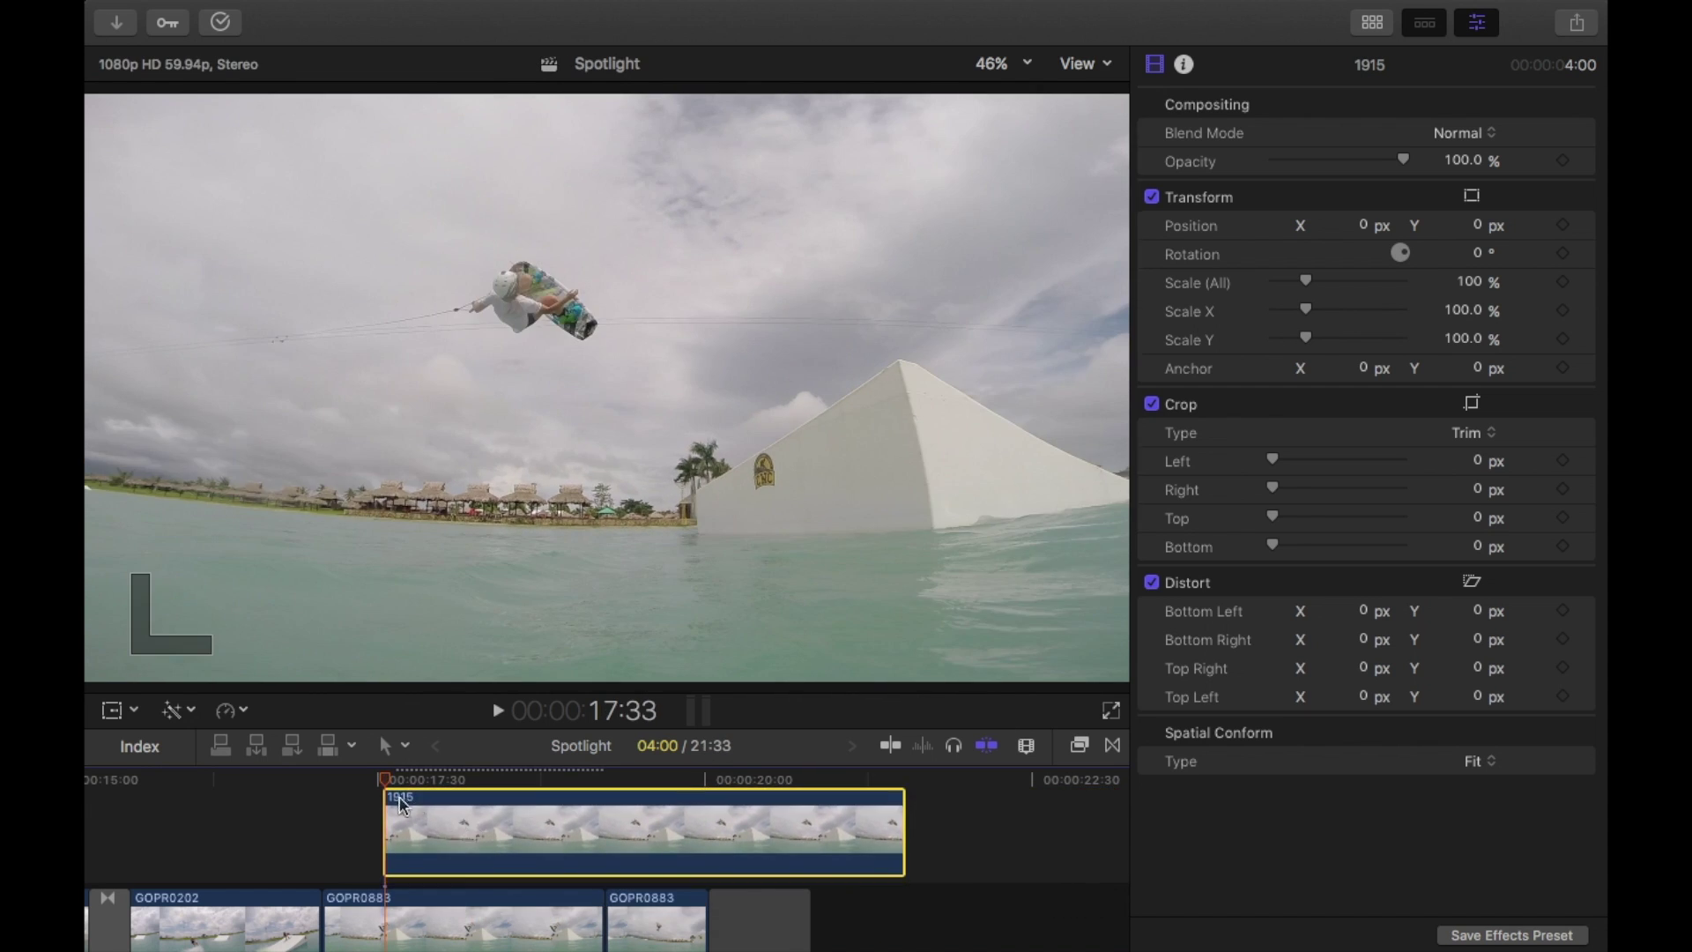
left_click_drag(384, 783, 383, 783)
Step: Set clip 1915's blend mode to Darken and play back the result
left_click(1465, 133)
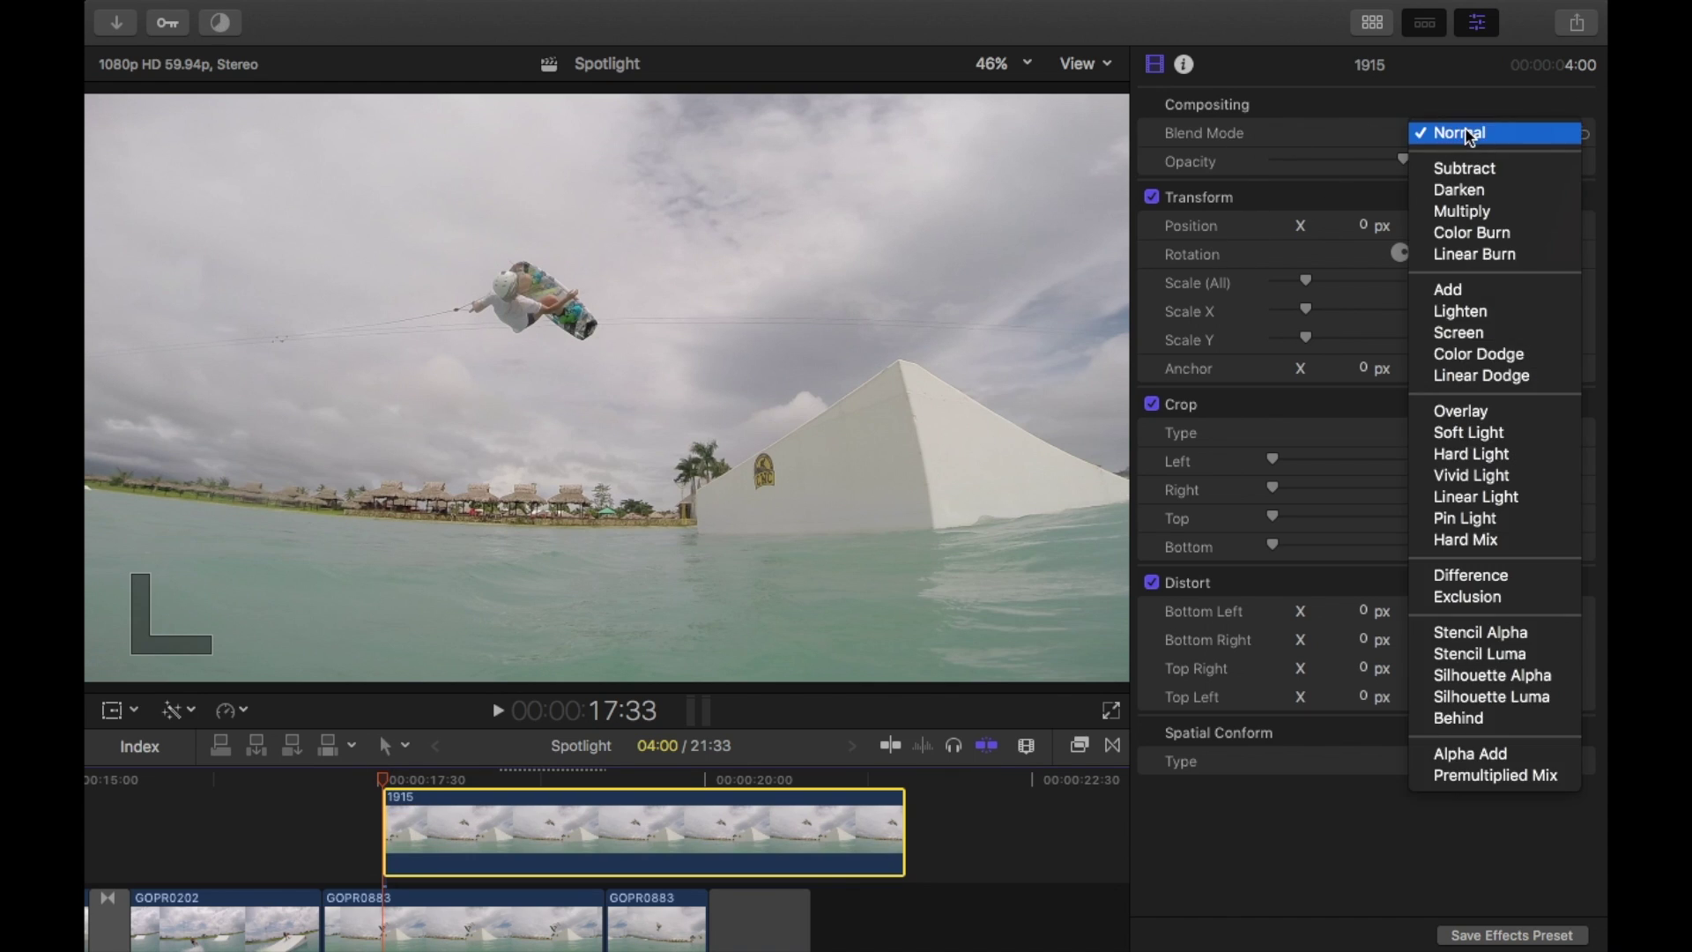
left_click(1459, 190)
left_click(370, 783)
key("space")
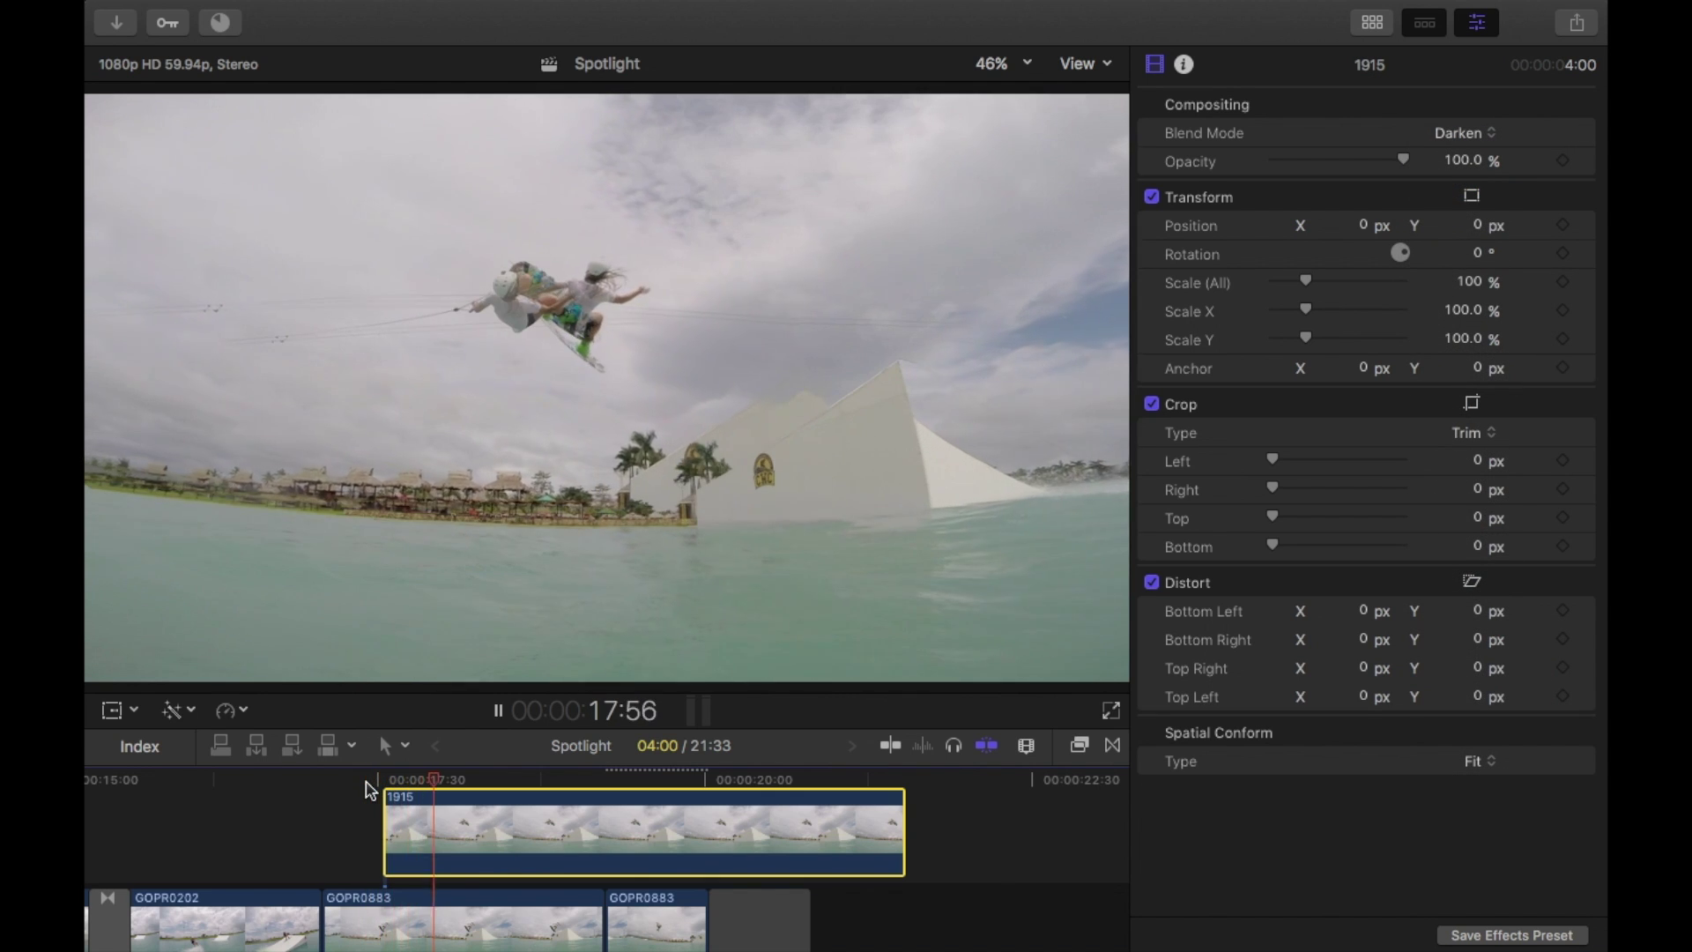
left_click(368, 784)
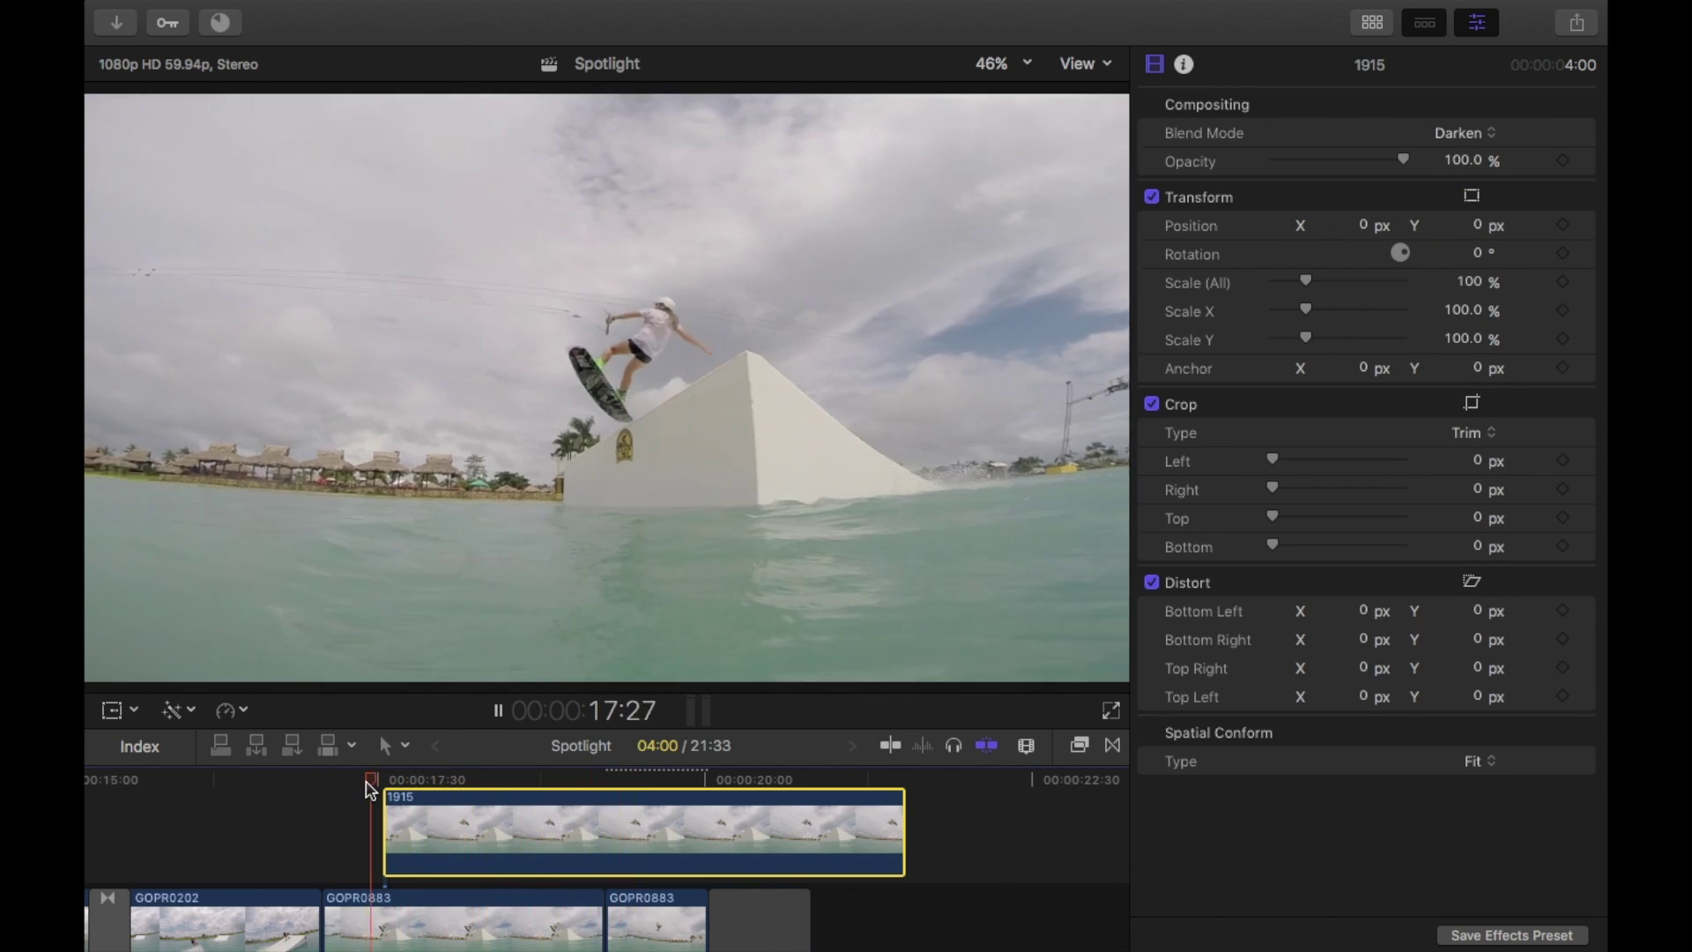
key("space")
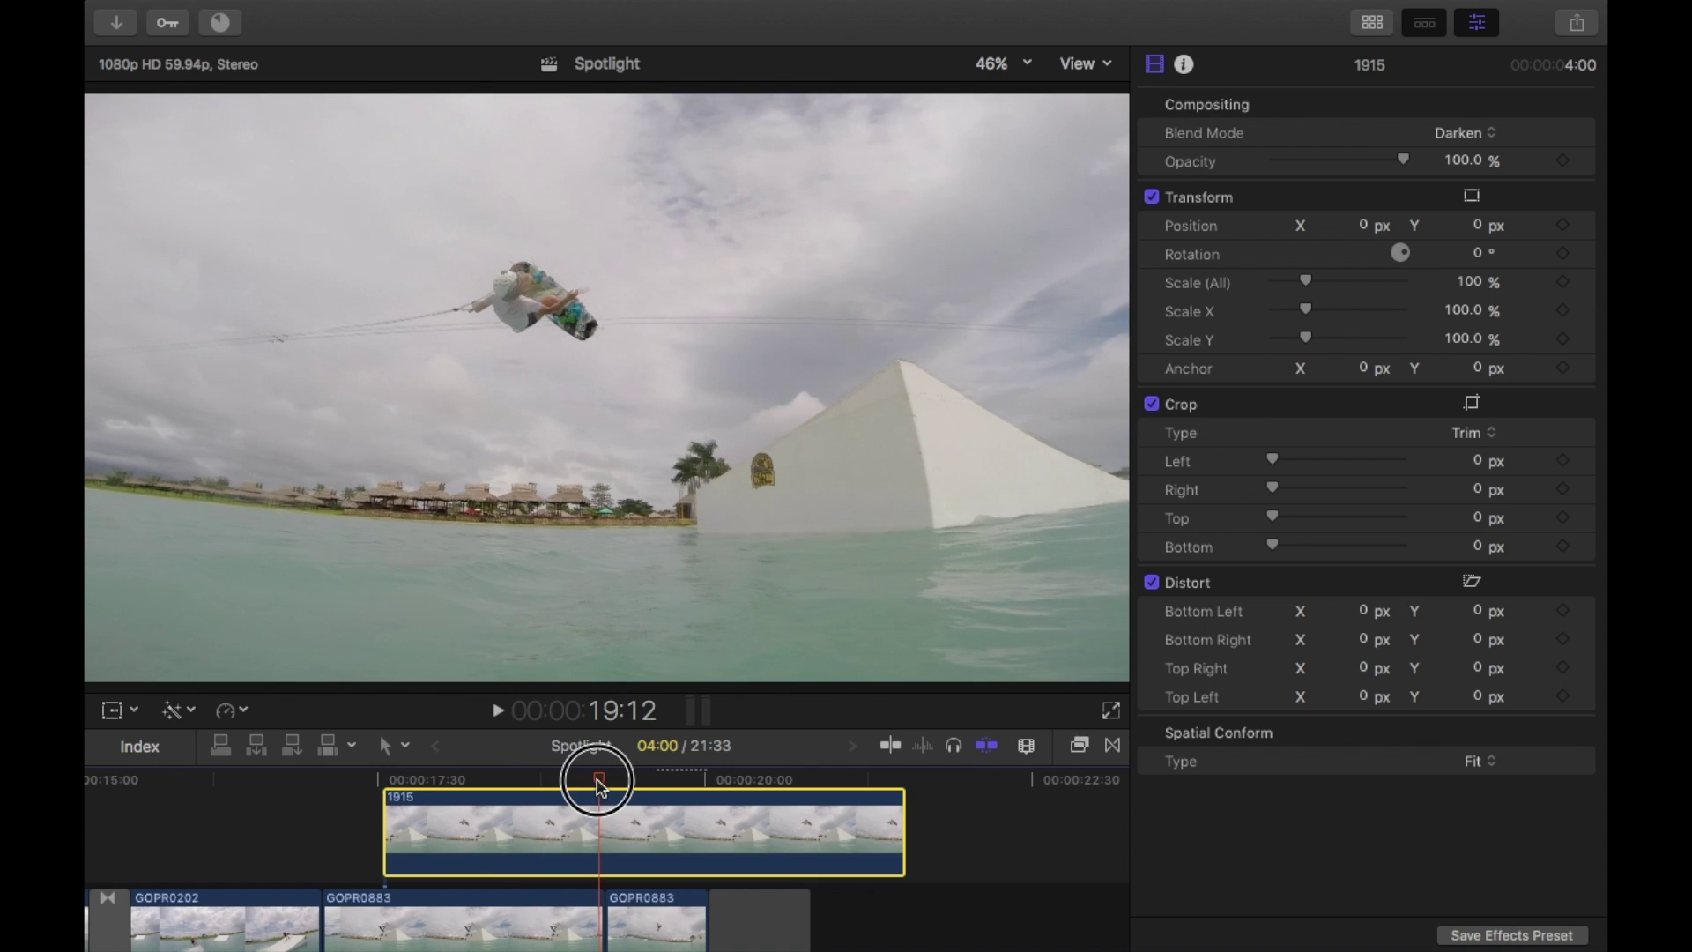
Step: Trim clip 1915's end back to 19:15, leaving 1:42, and play it back
key("l")
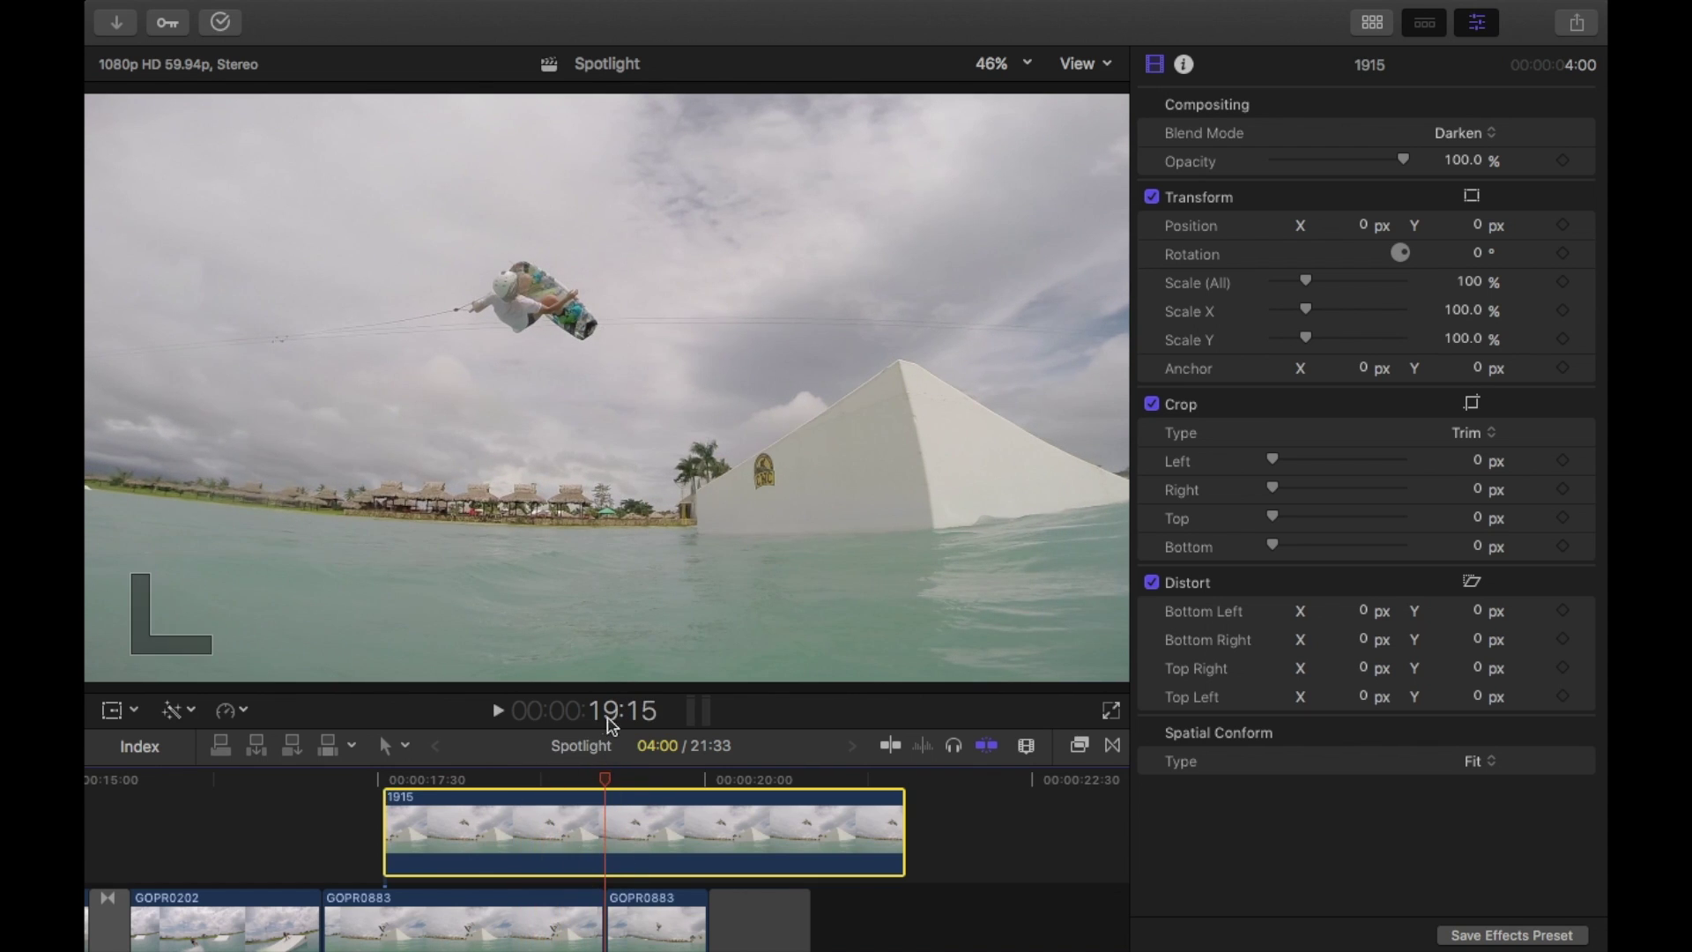
left_click_drag(897, 821, 605, 837)
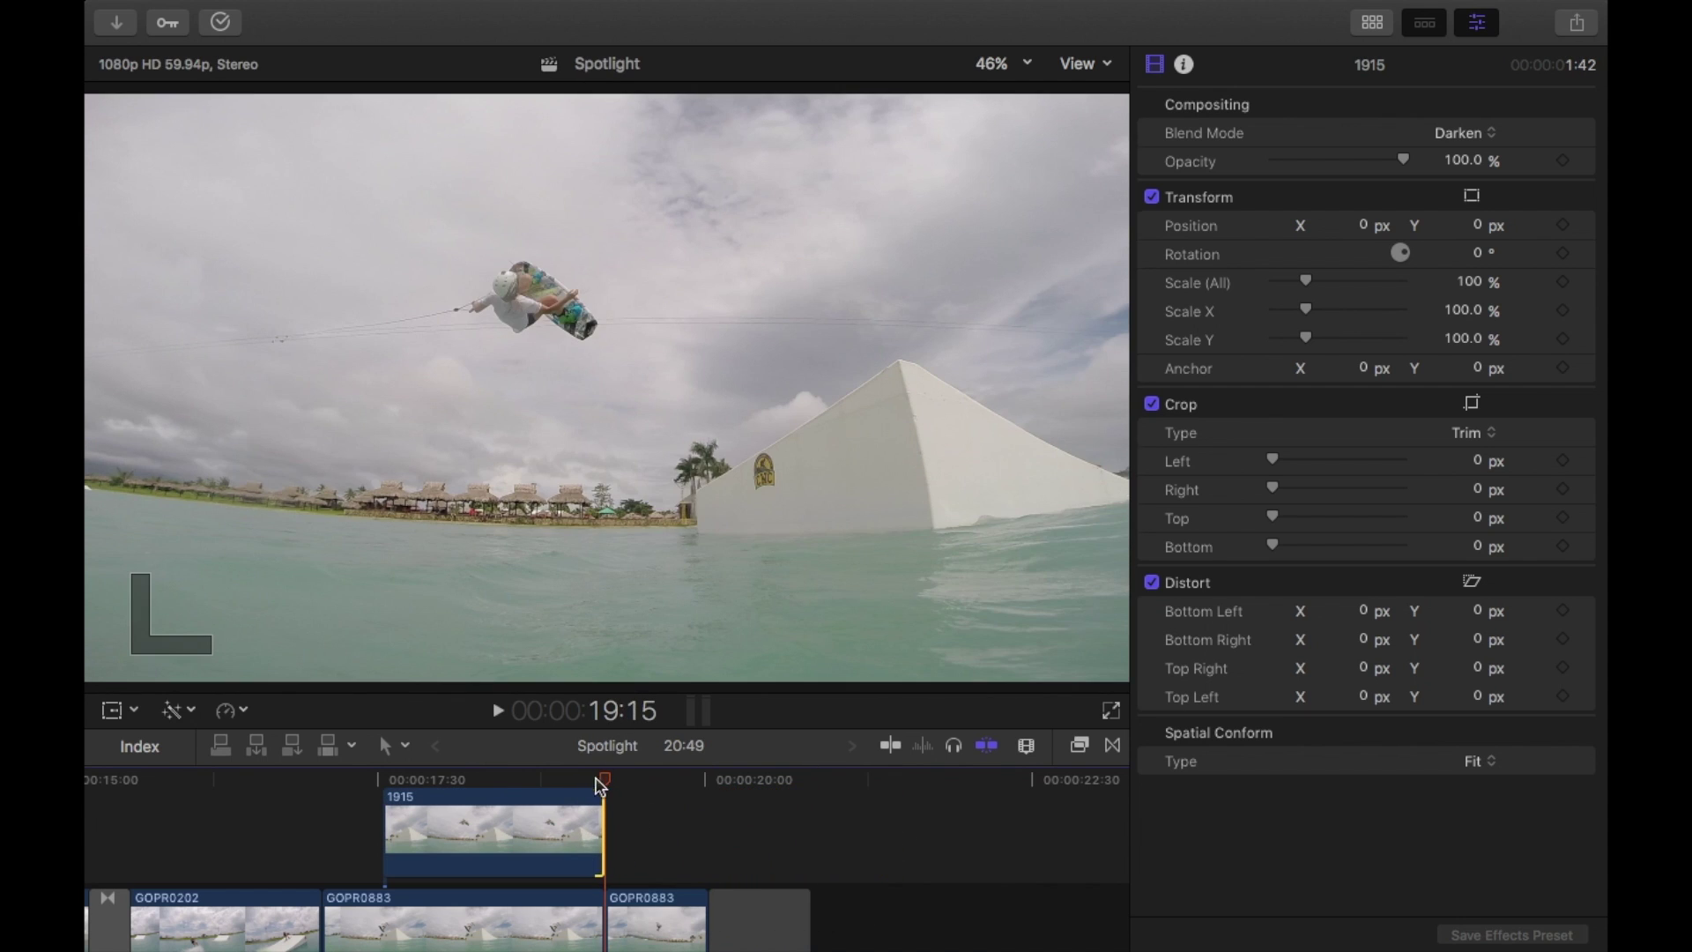
key("space")
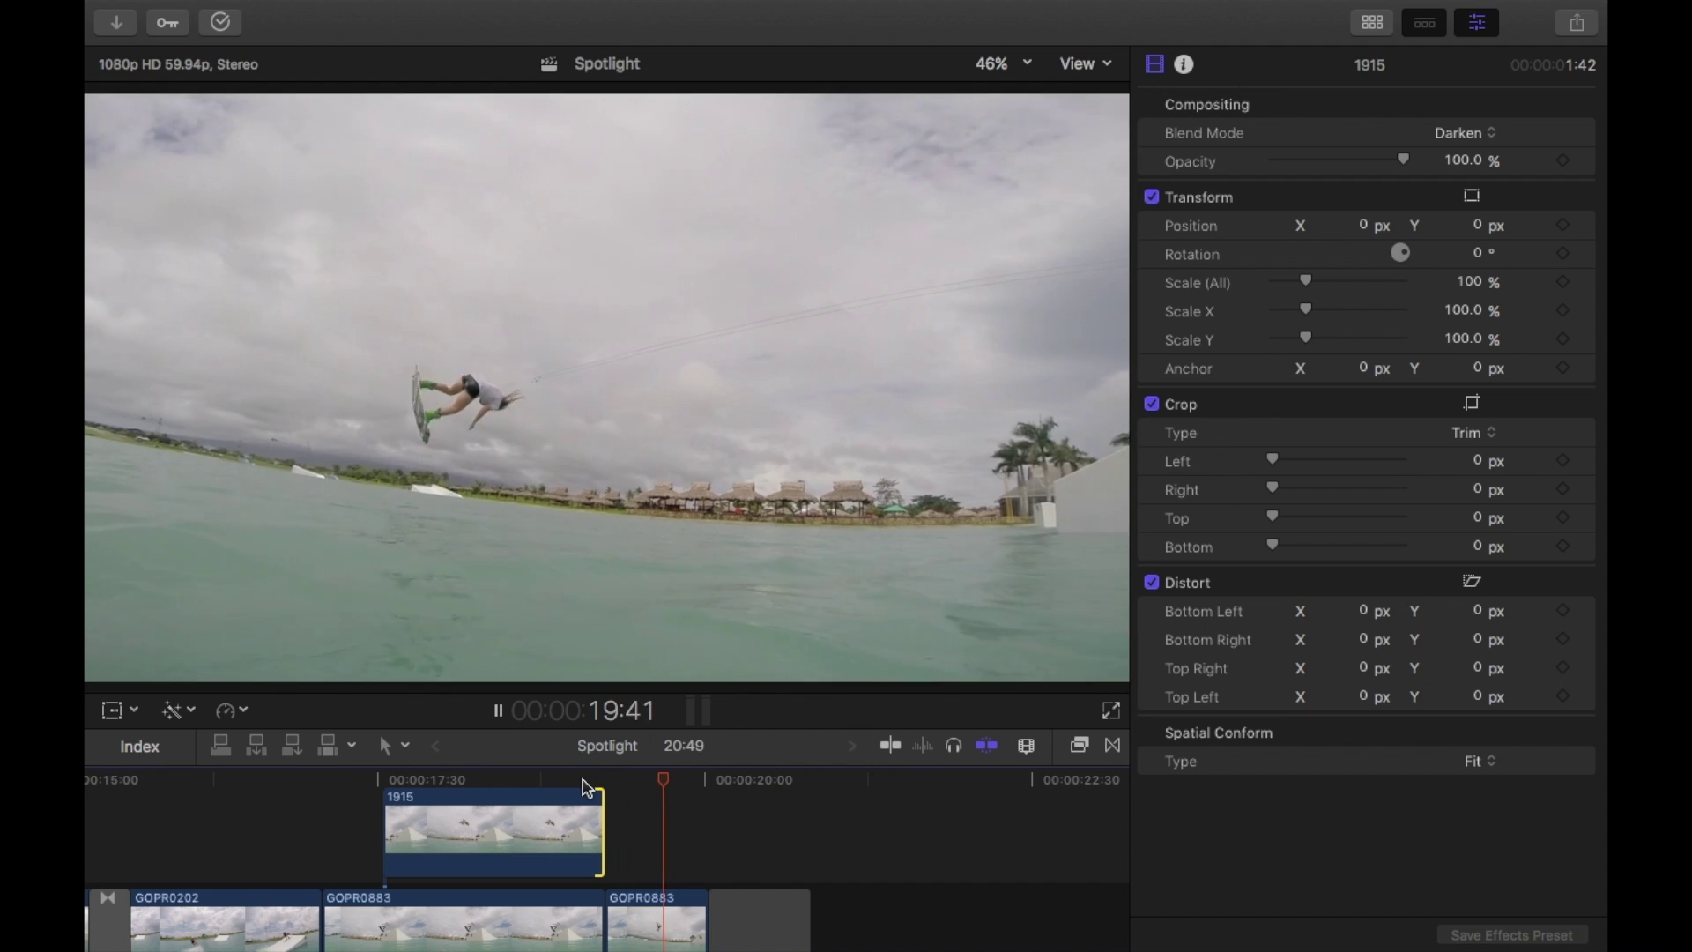
Step: Apply Draw Mask to clip 1915 and close a mask outline around the mid-air rider
left_click(424, 789)
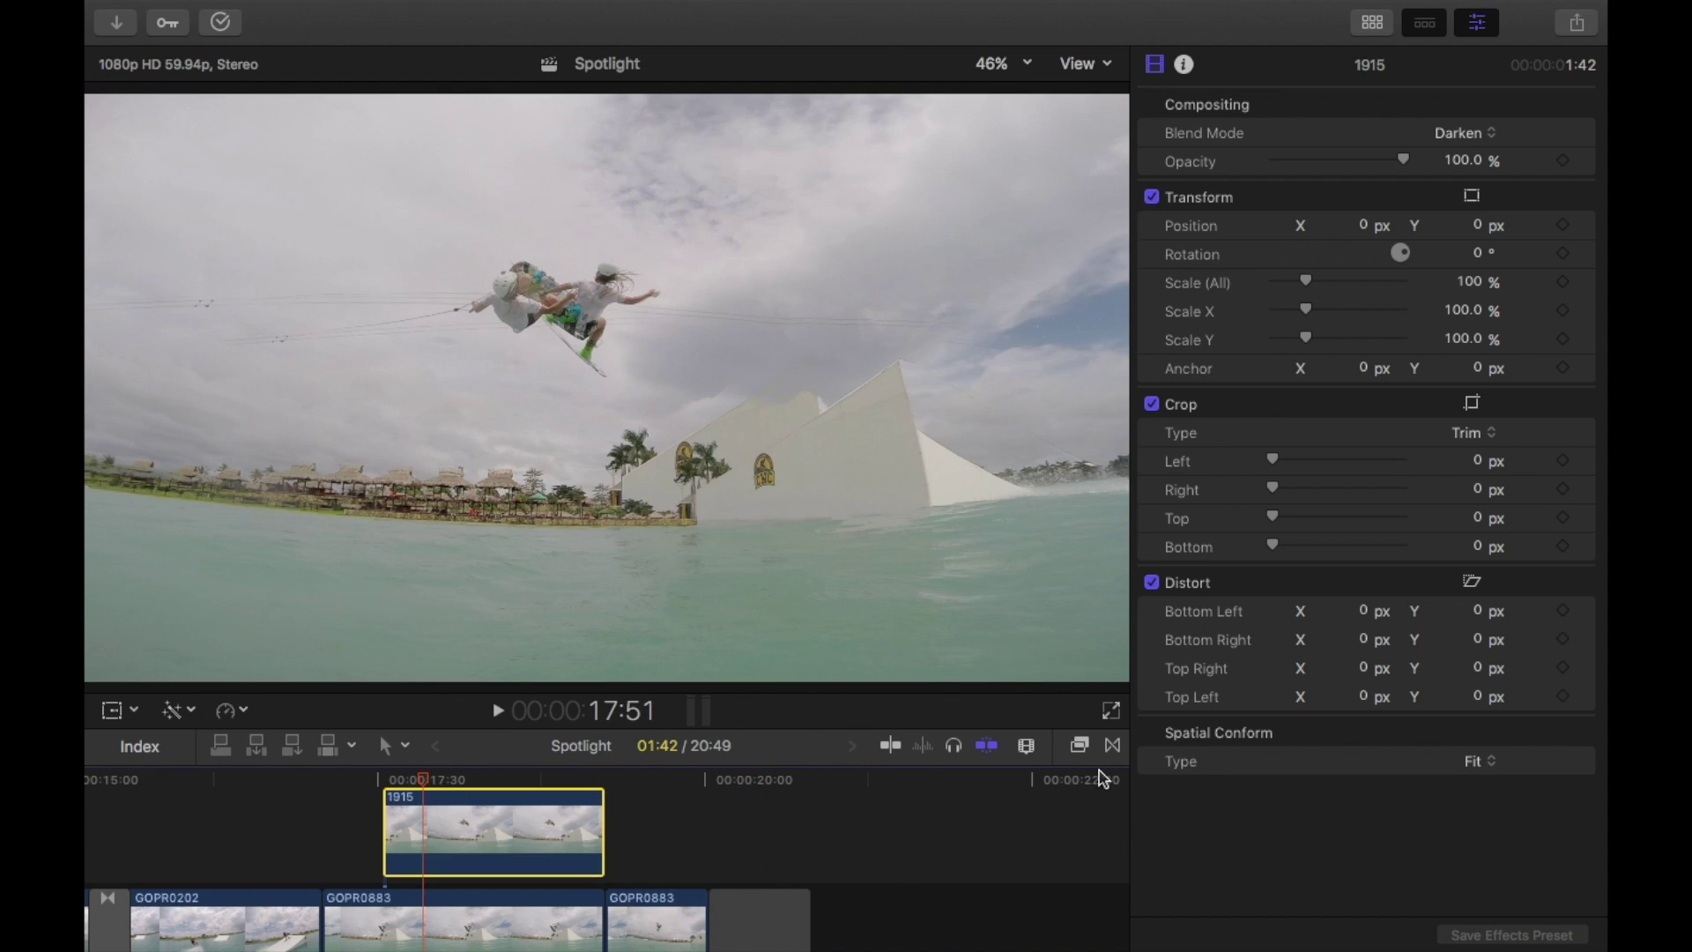
left_click(1079, 745)
left_click_drag(918, 845, 441, 838)
key("super+5")
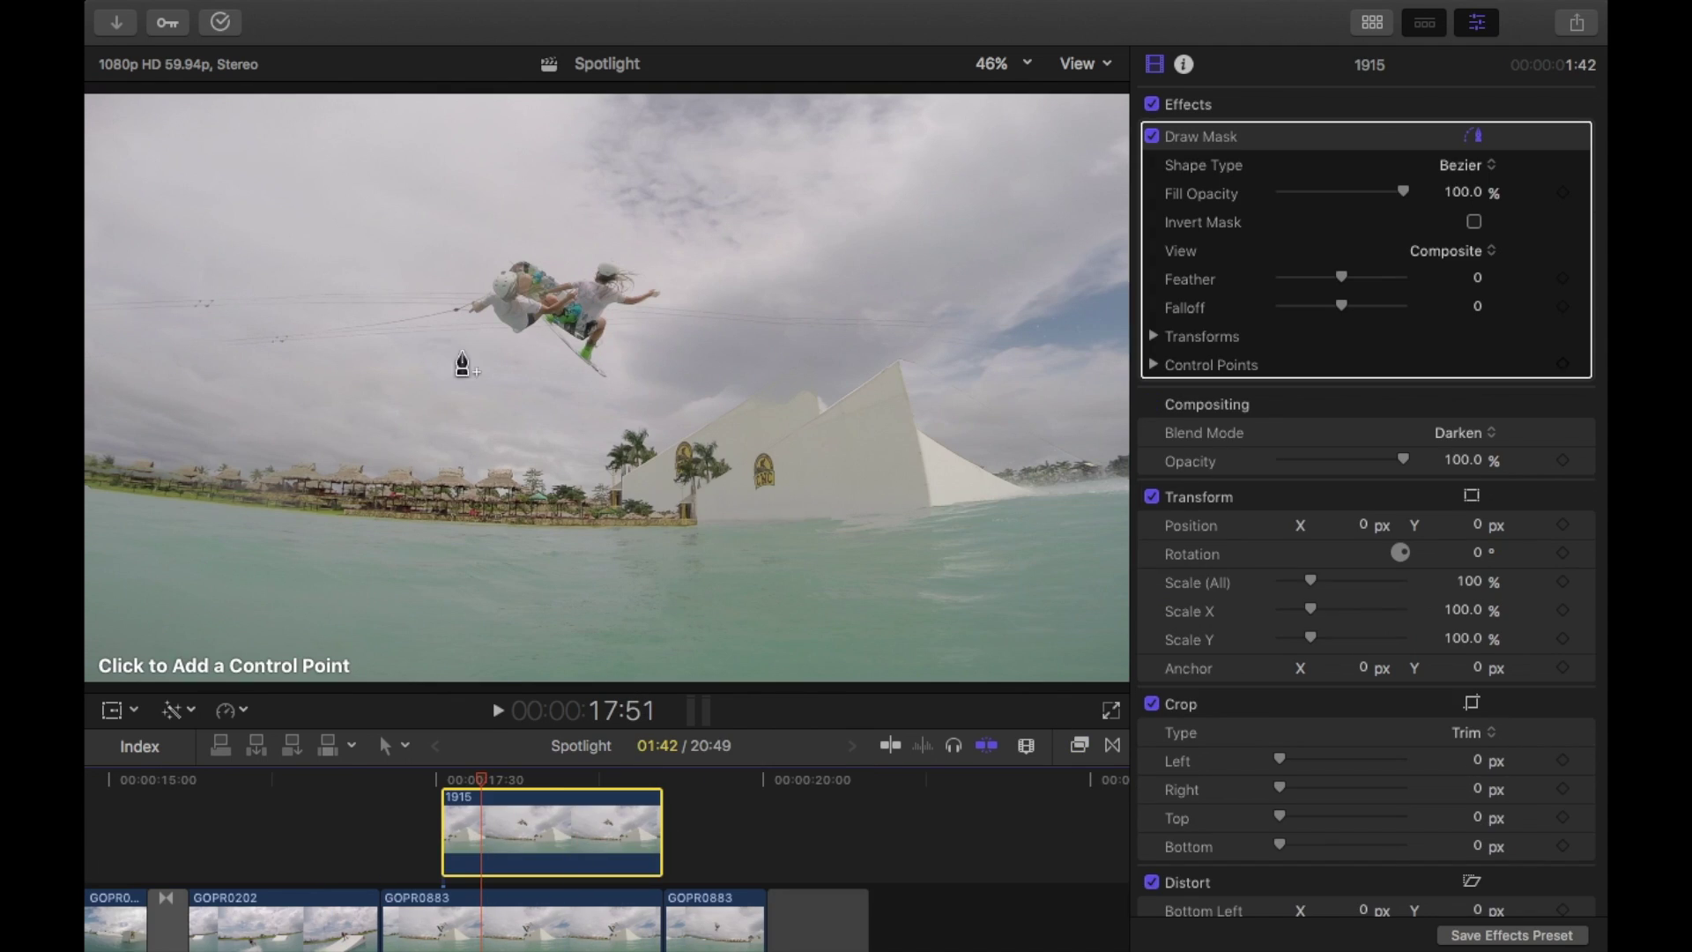
left_click(538, 935)
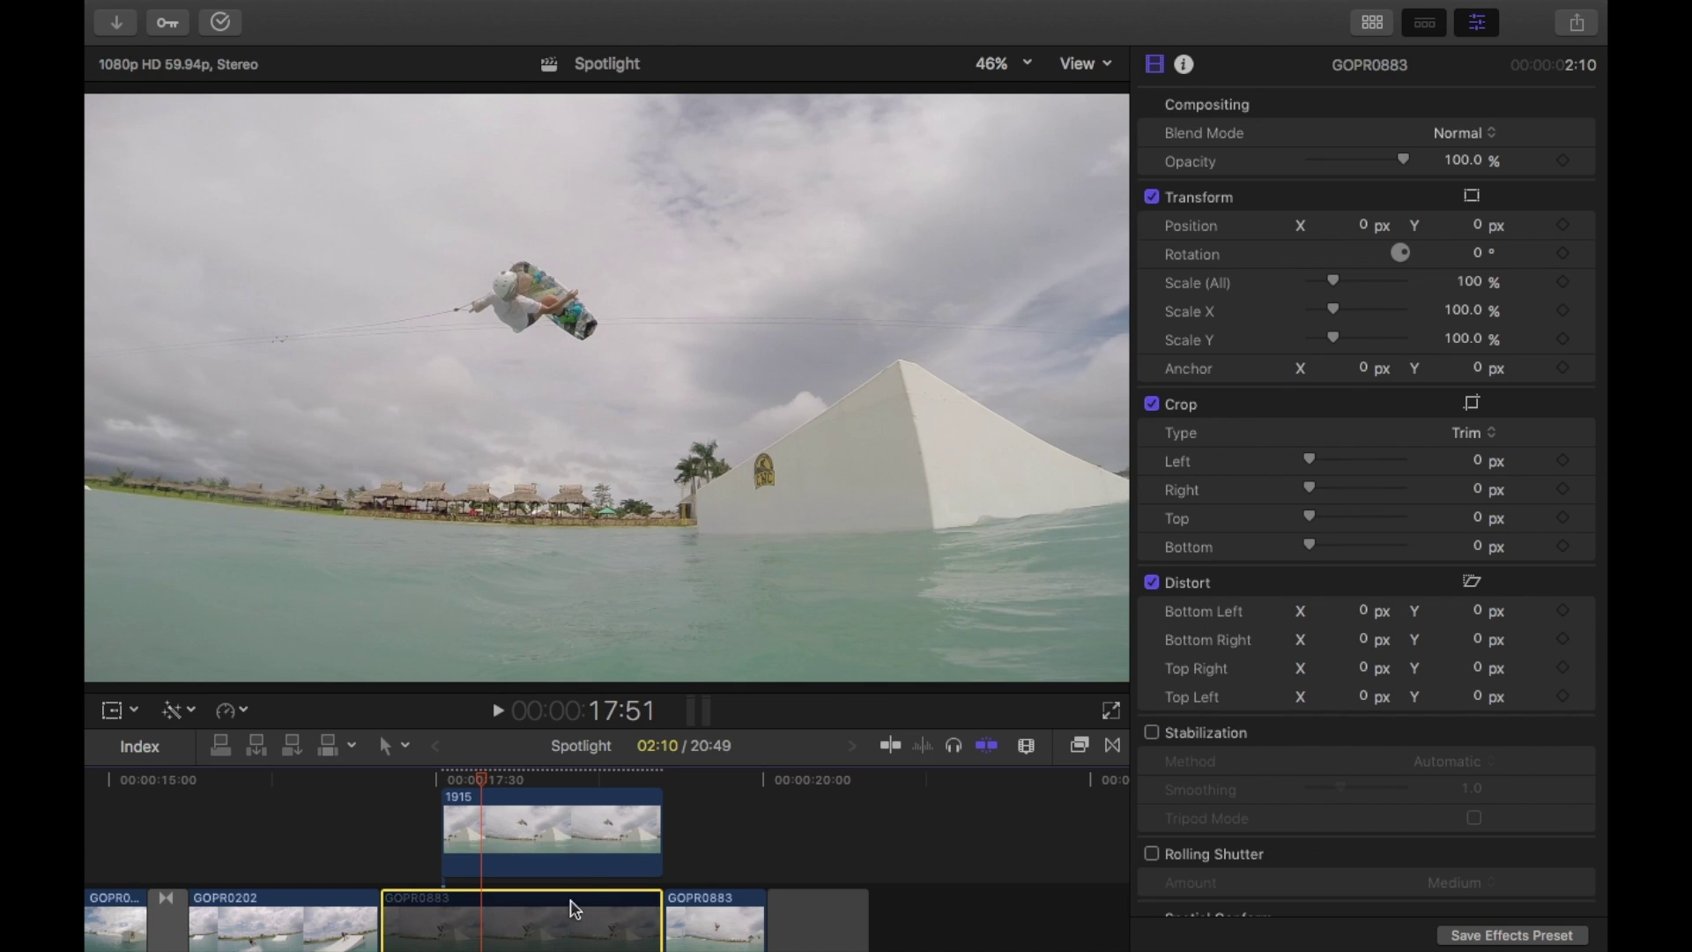
left_click(519, 798)
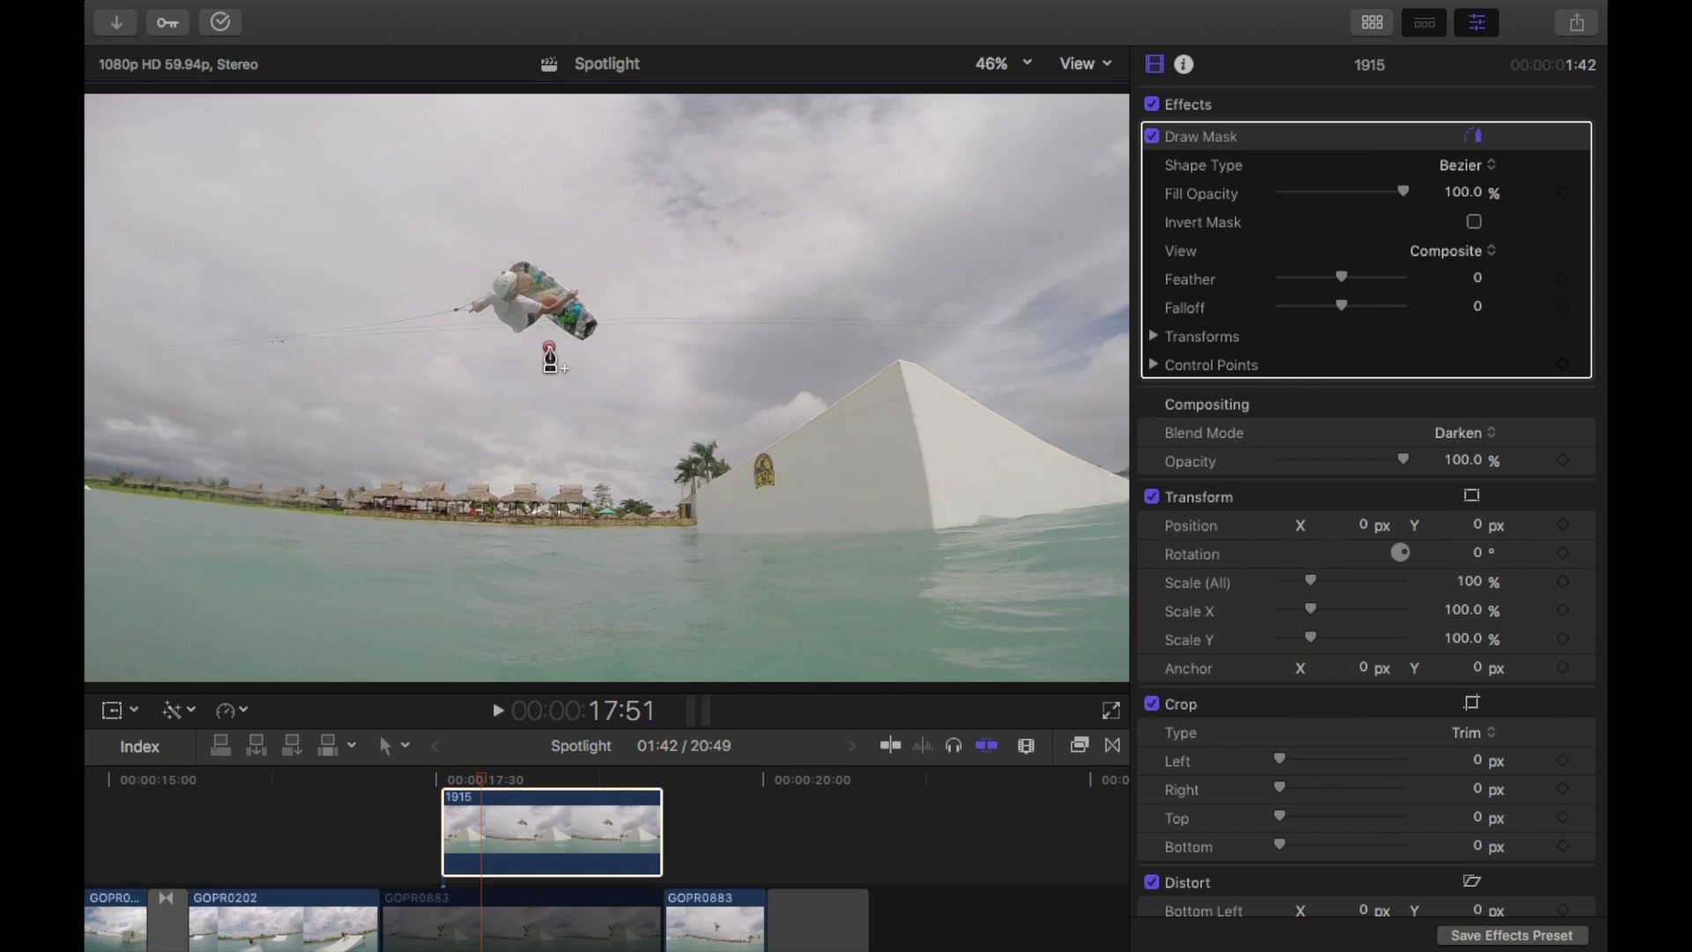
left_click(549, 350)
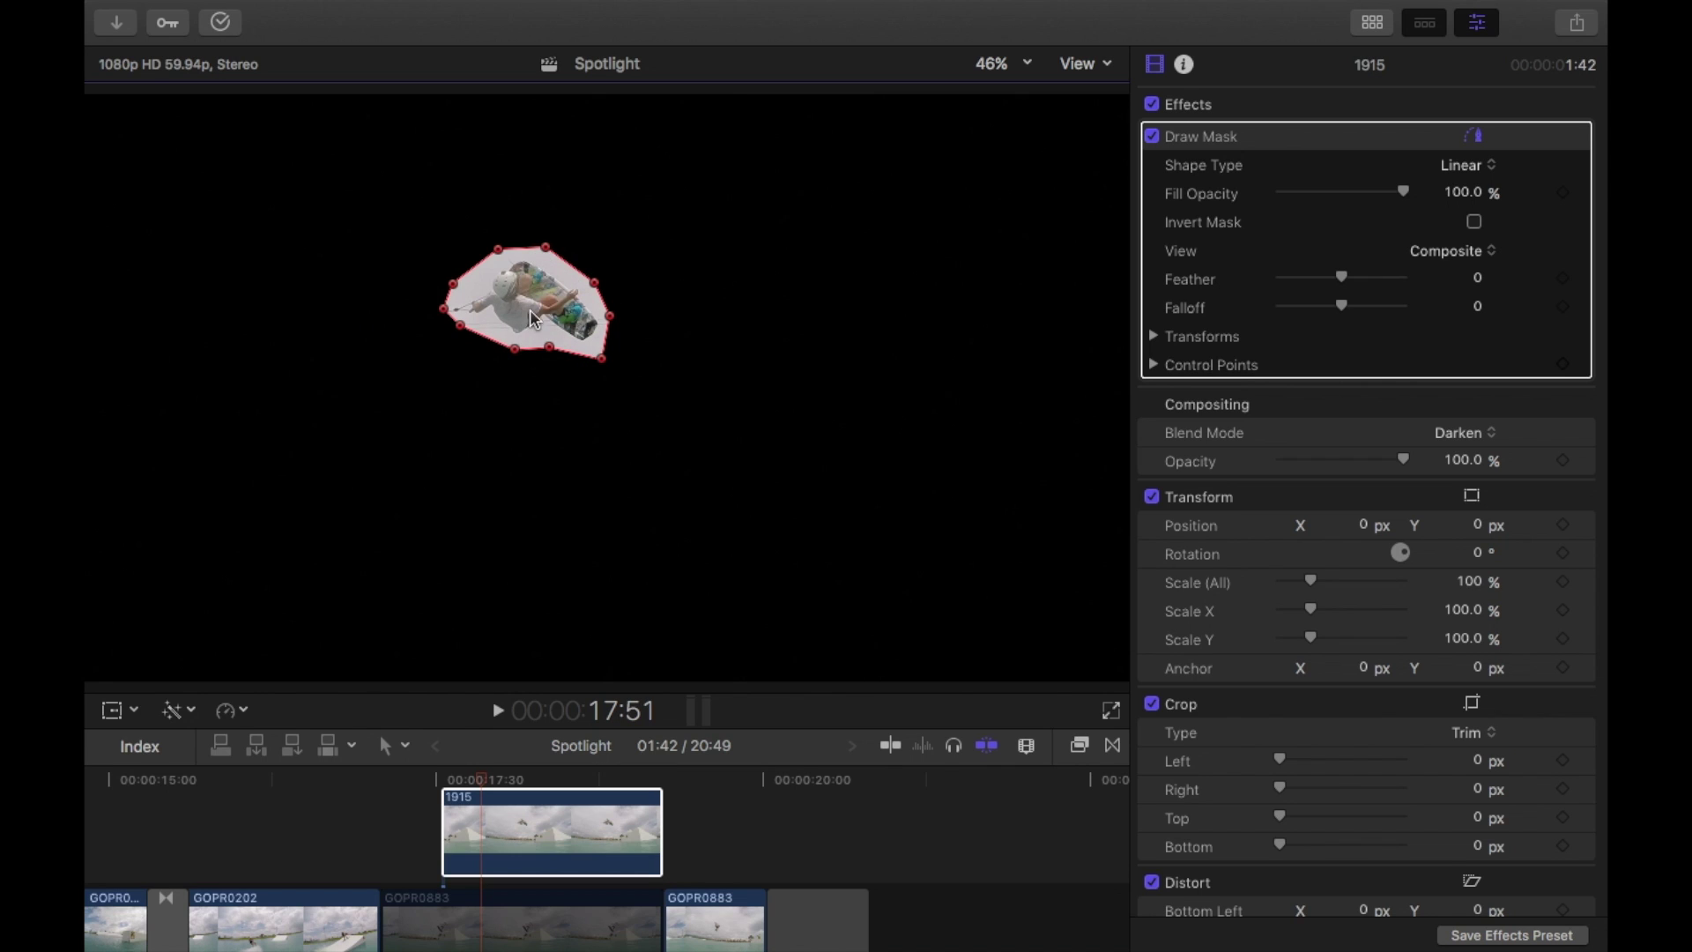
Step: Re-enable the GOPR0883 clip with V and replay the masked composite from before the jump
left_click(445, 932)
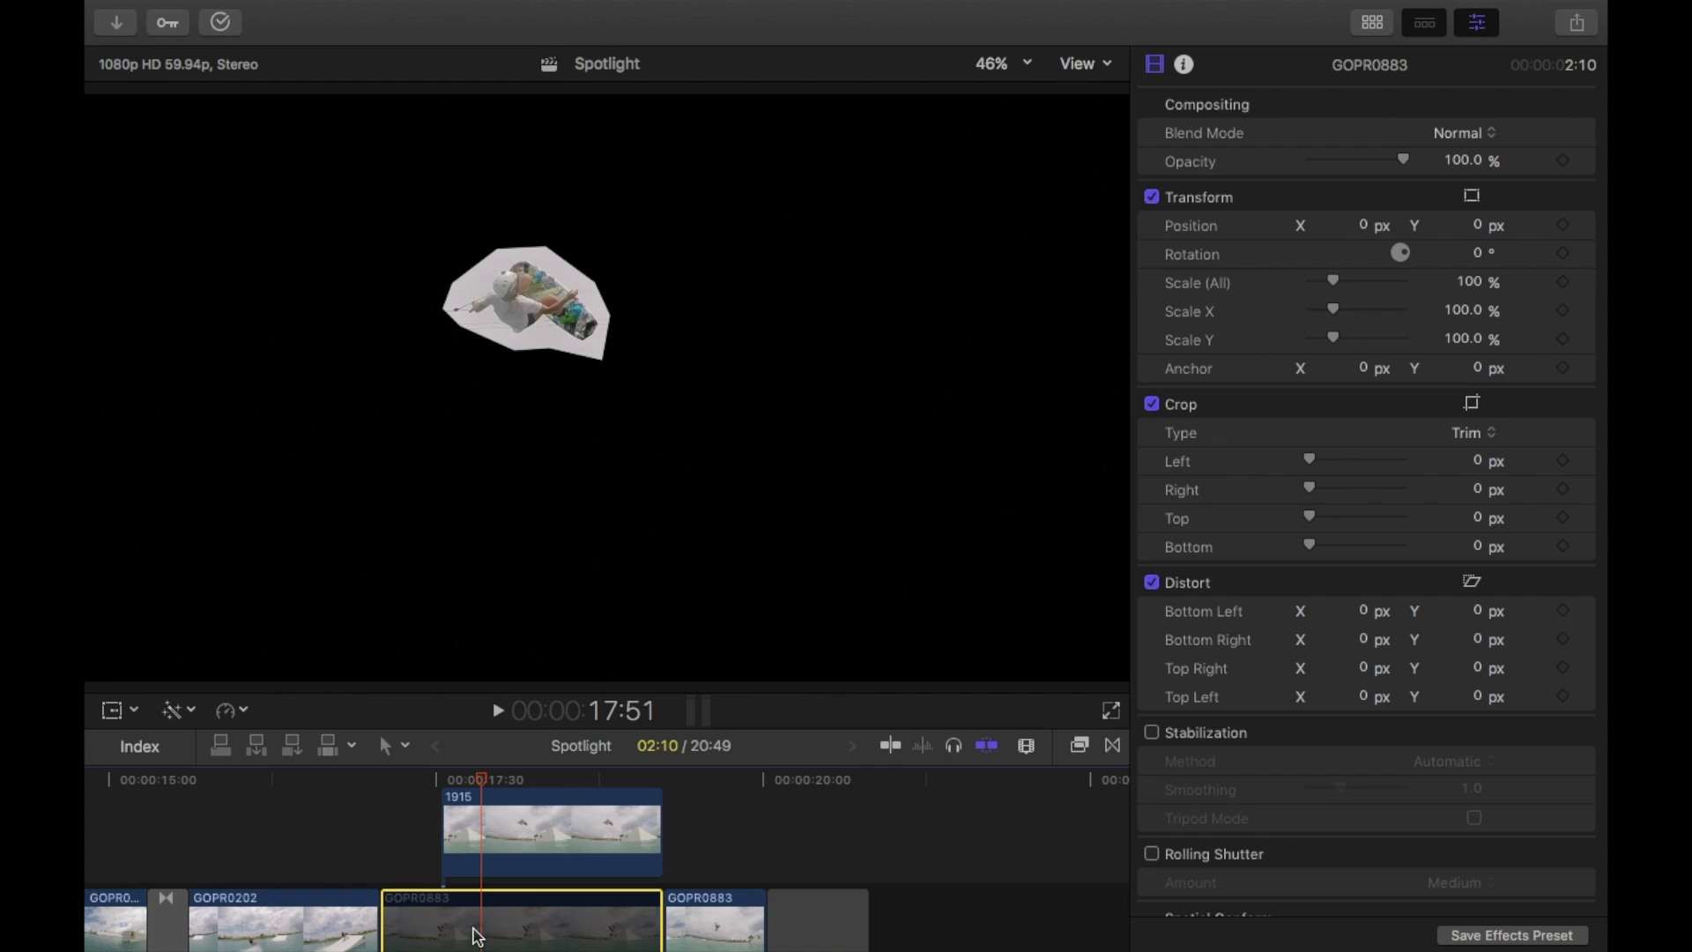
key("v")
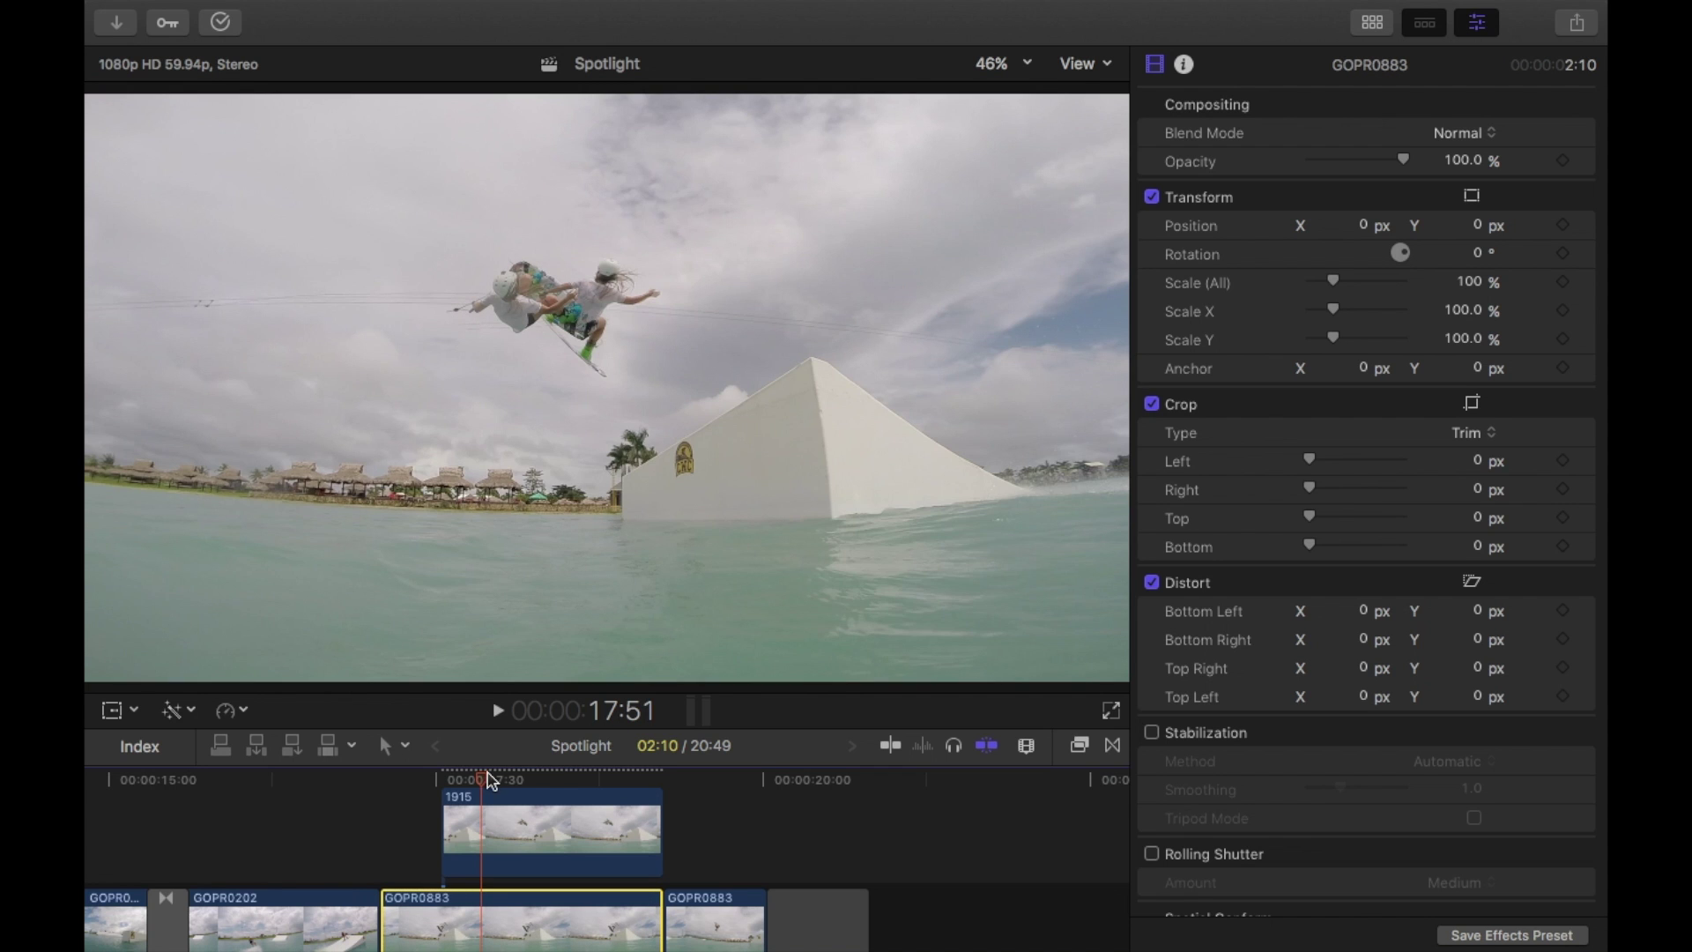
key("space")
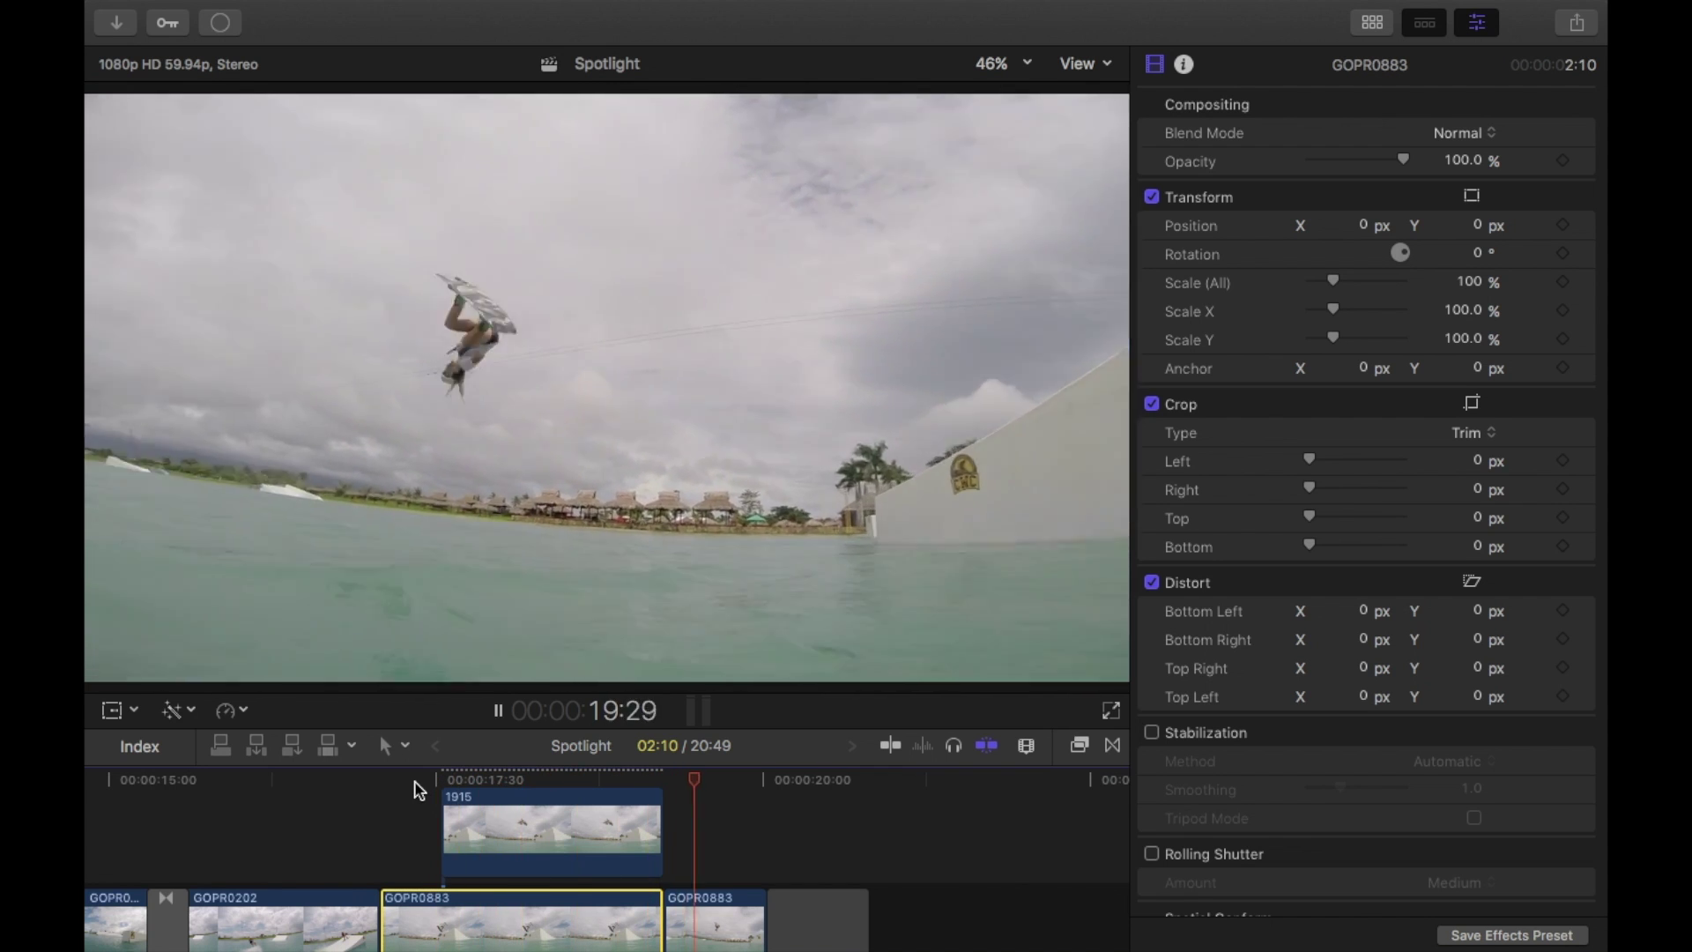
left_click(416, 782)
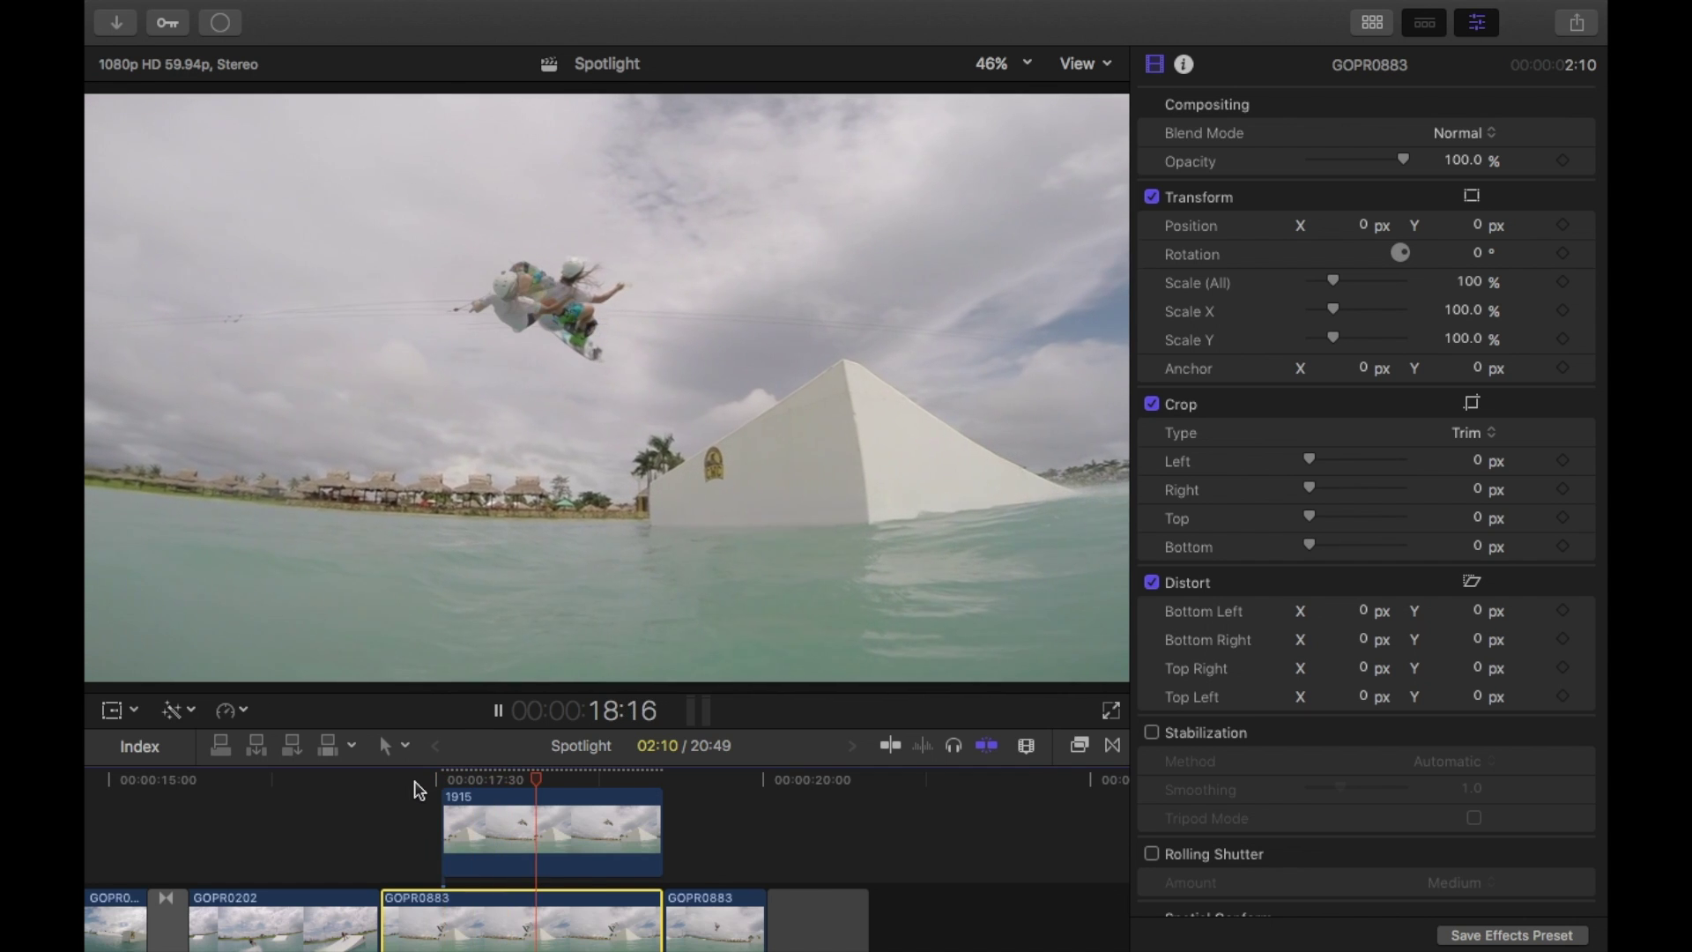
left_click(416, 781)
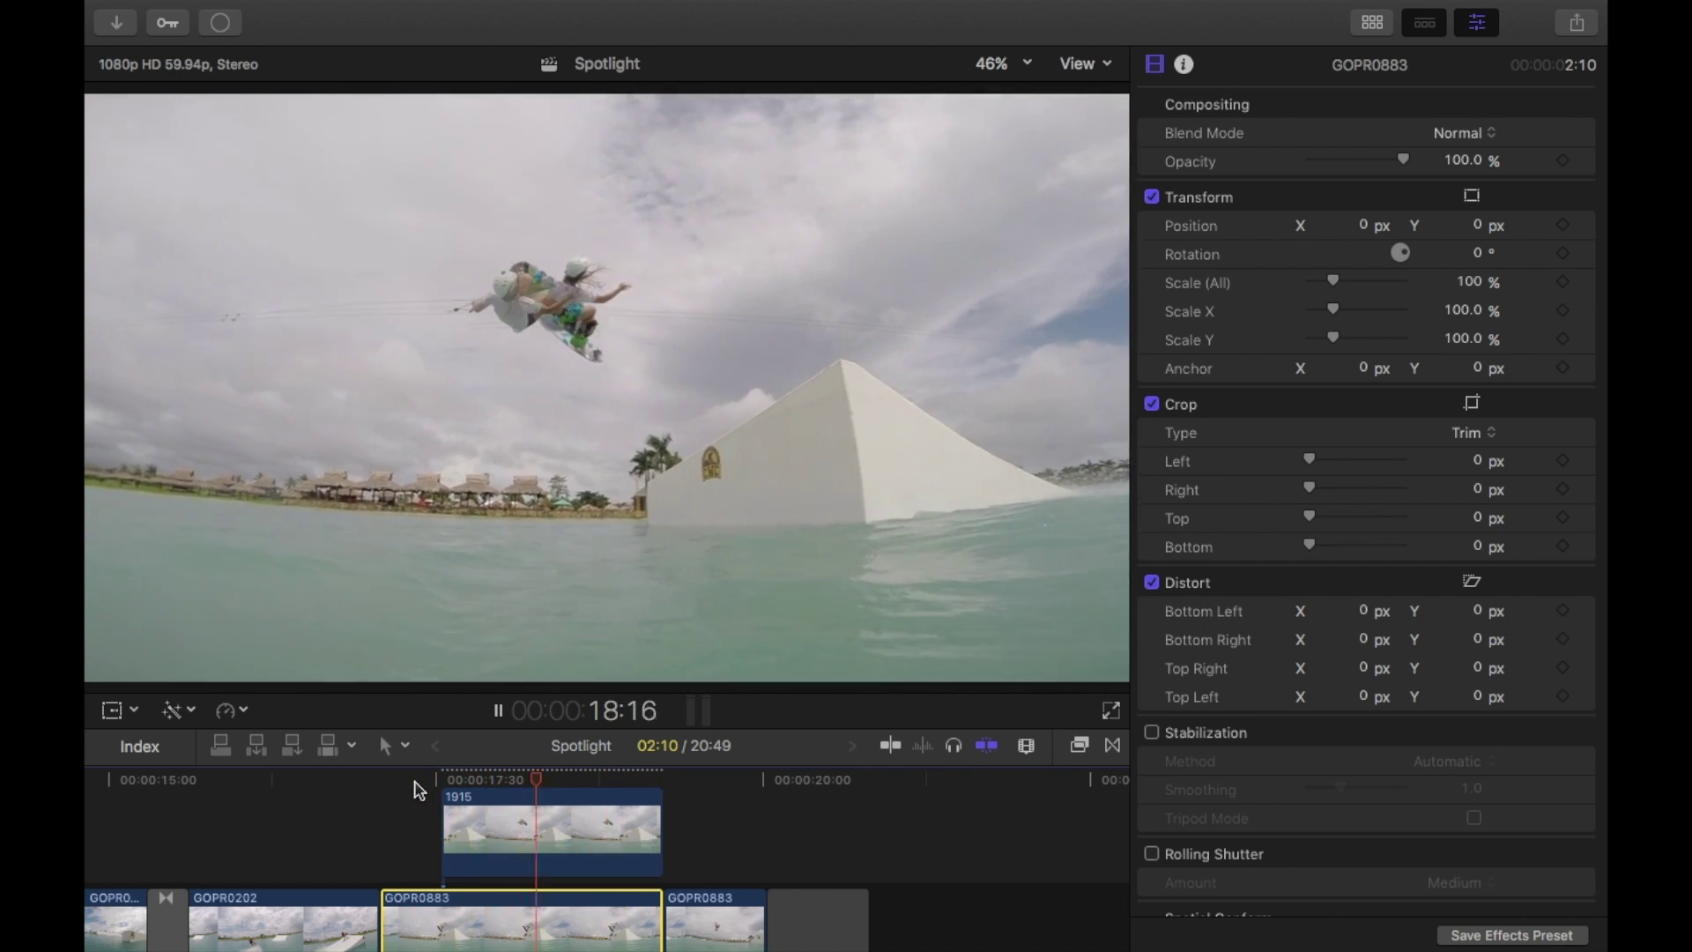
key("space")
left_click(445, 782)
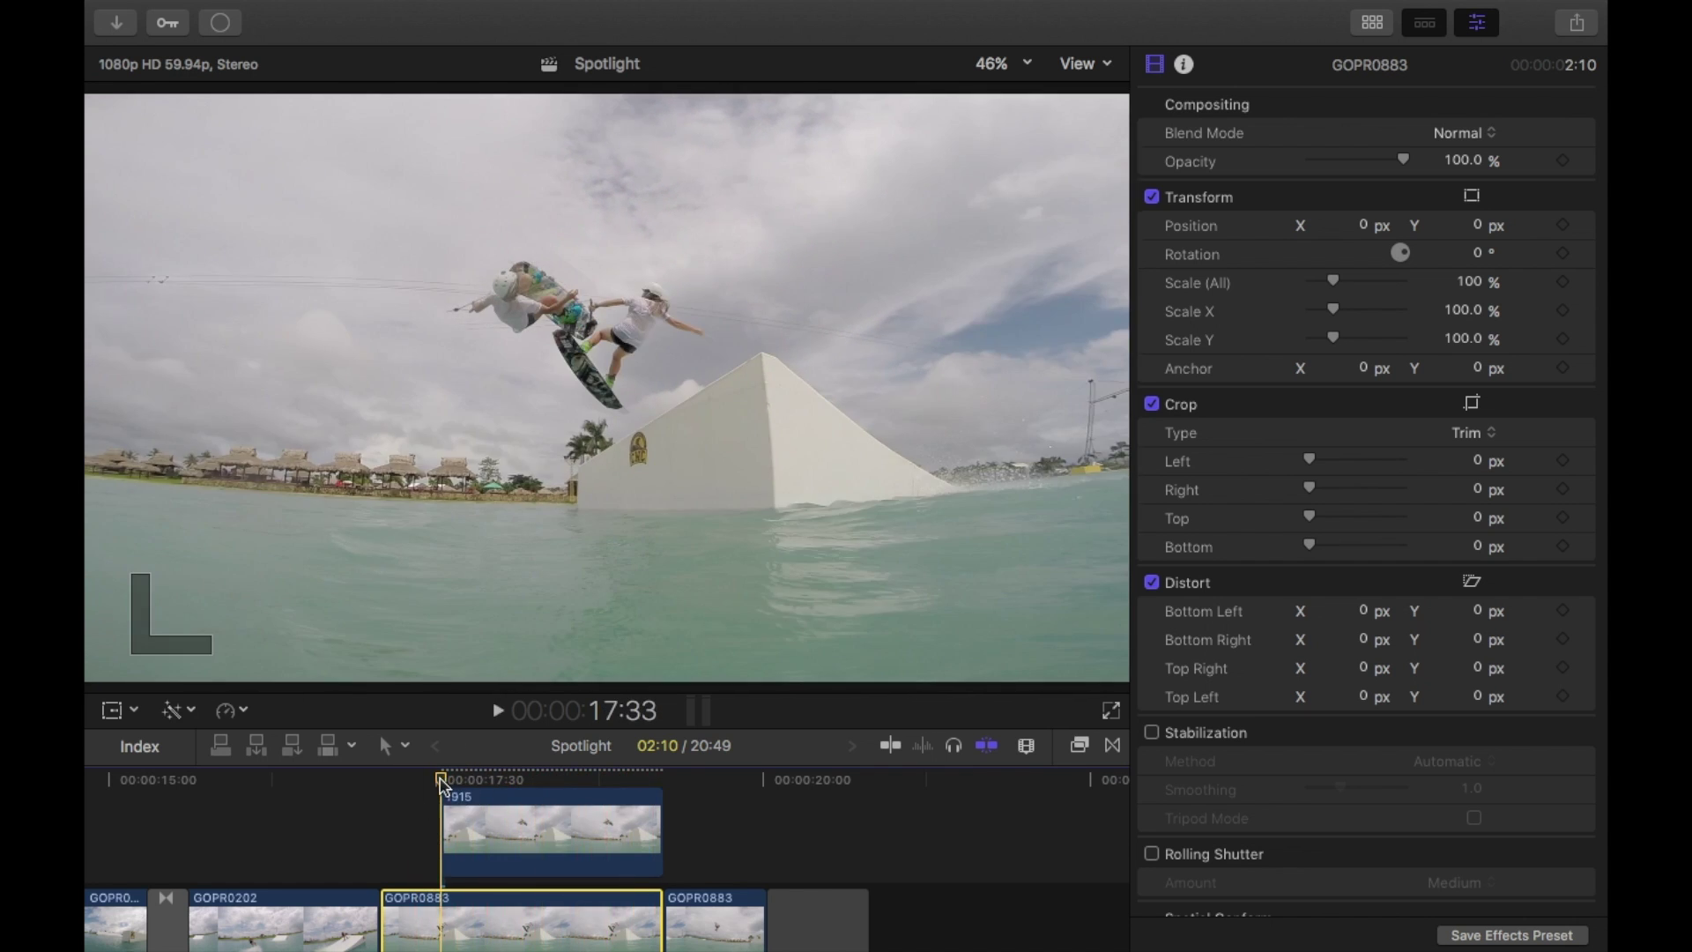
left_click(471, 834)
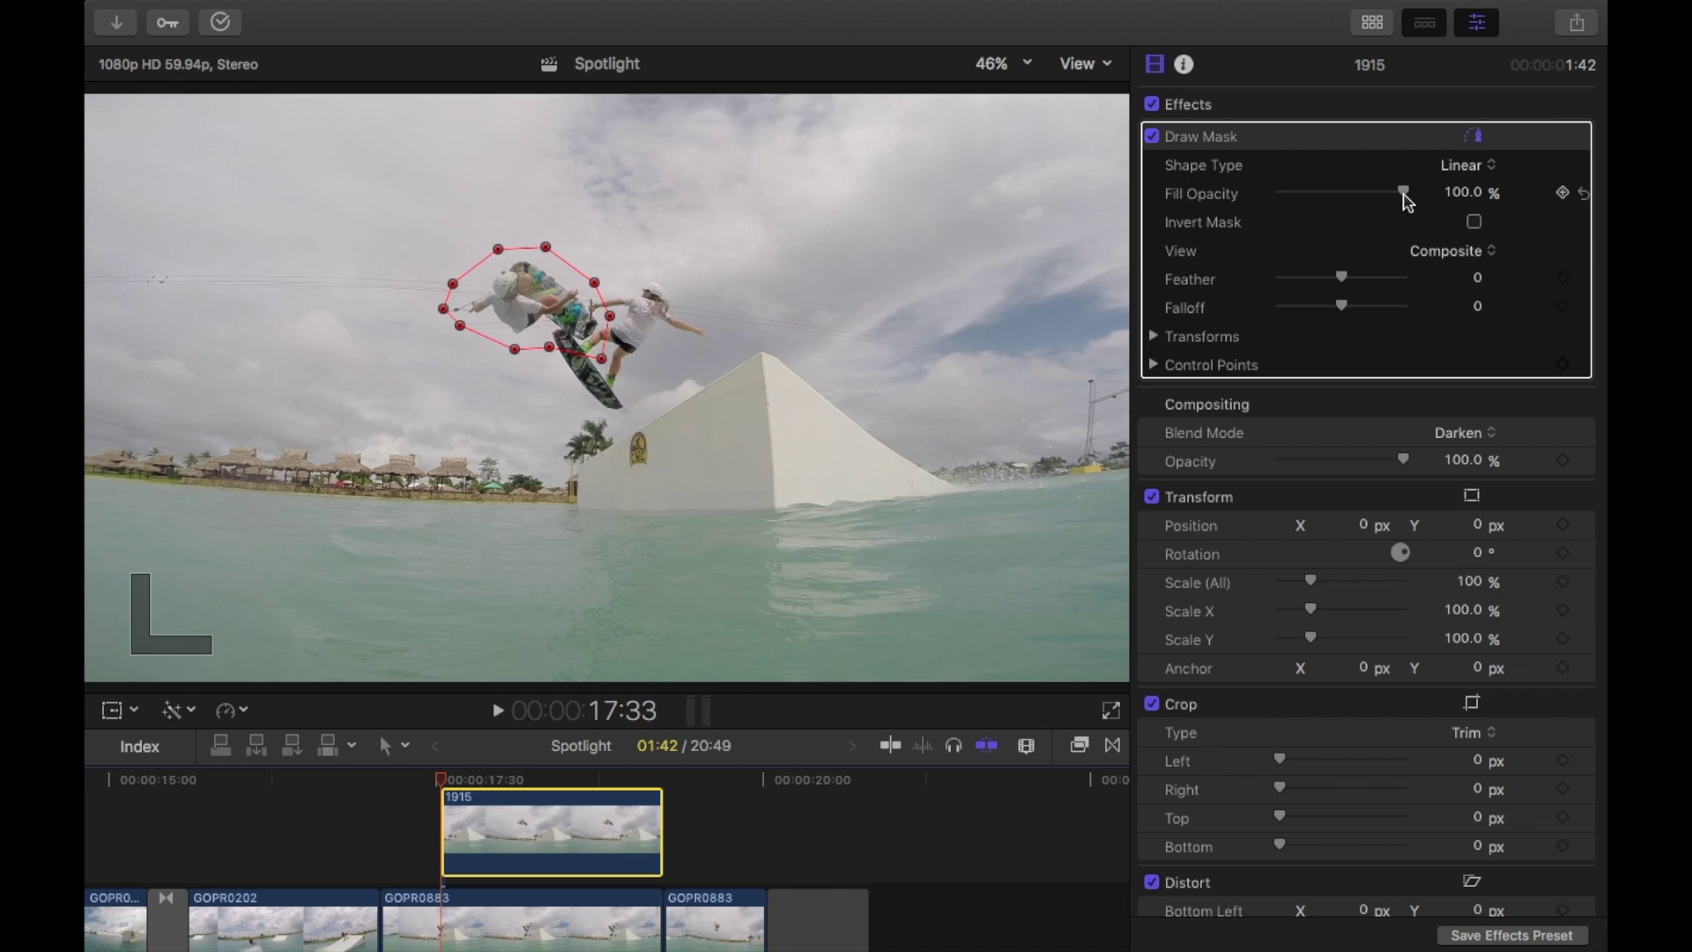
Step: Keyframe the 1915 mask's Fill Opacity from 0% at 17:33 to 100% at 17:42, then play
left_click_drag(1403, 192, 1249, 190)
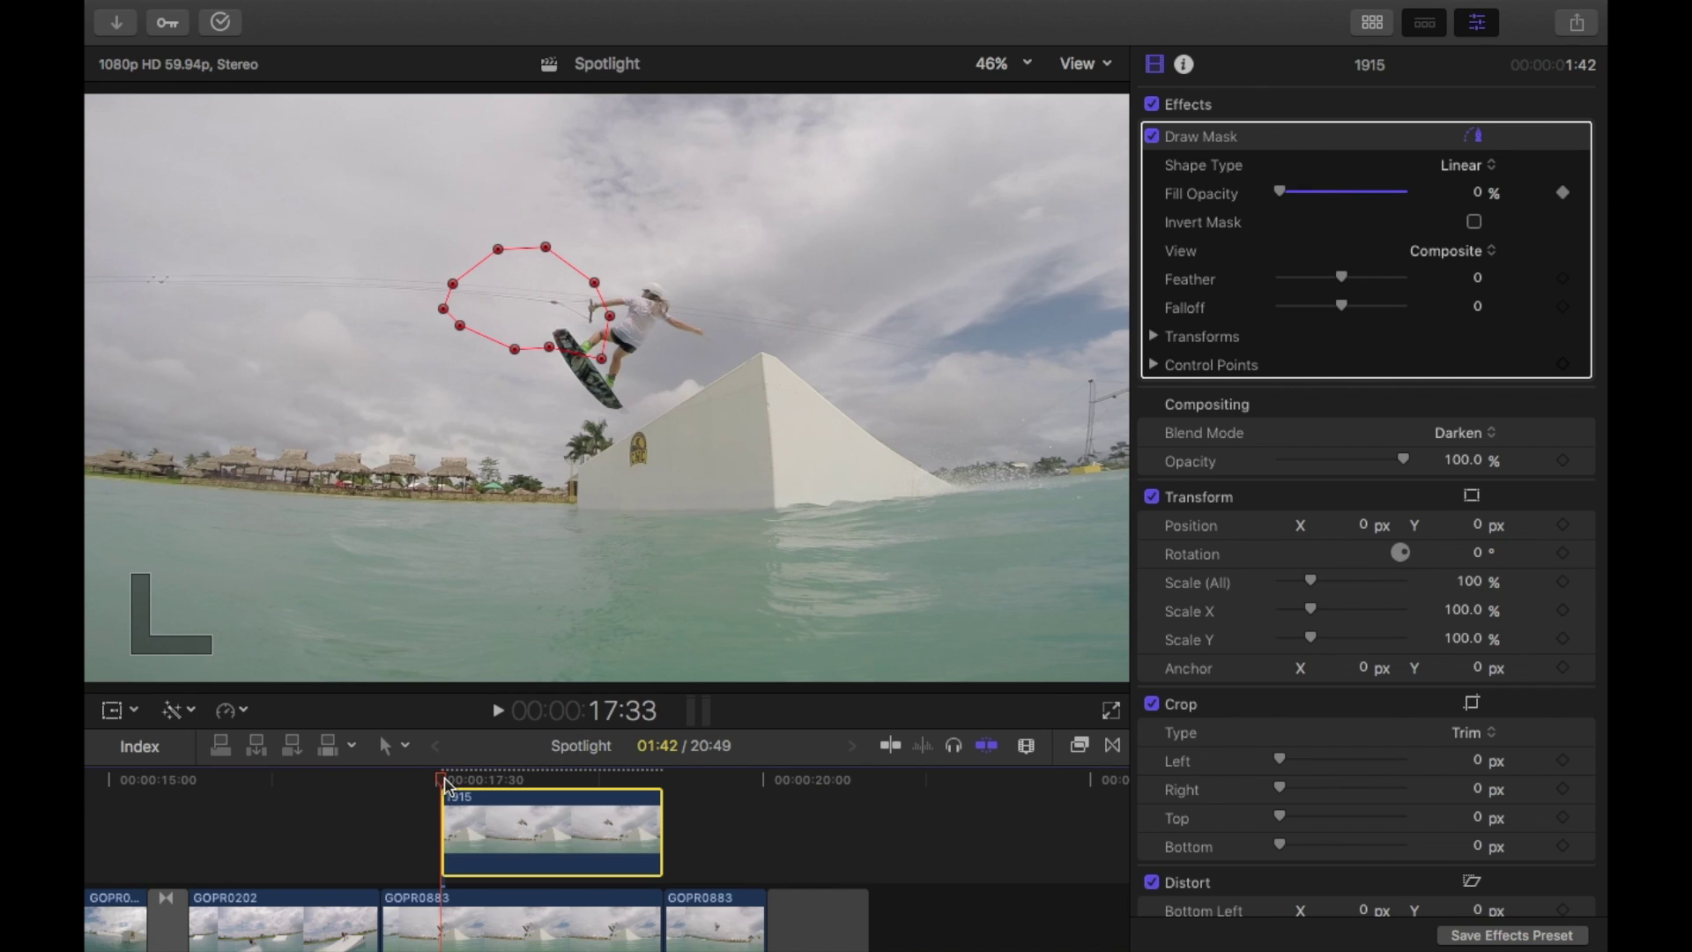
left_click_drag(443, 783, 462, 784)
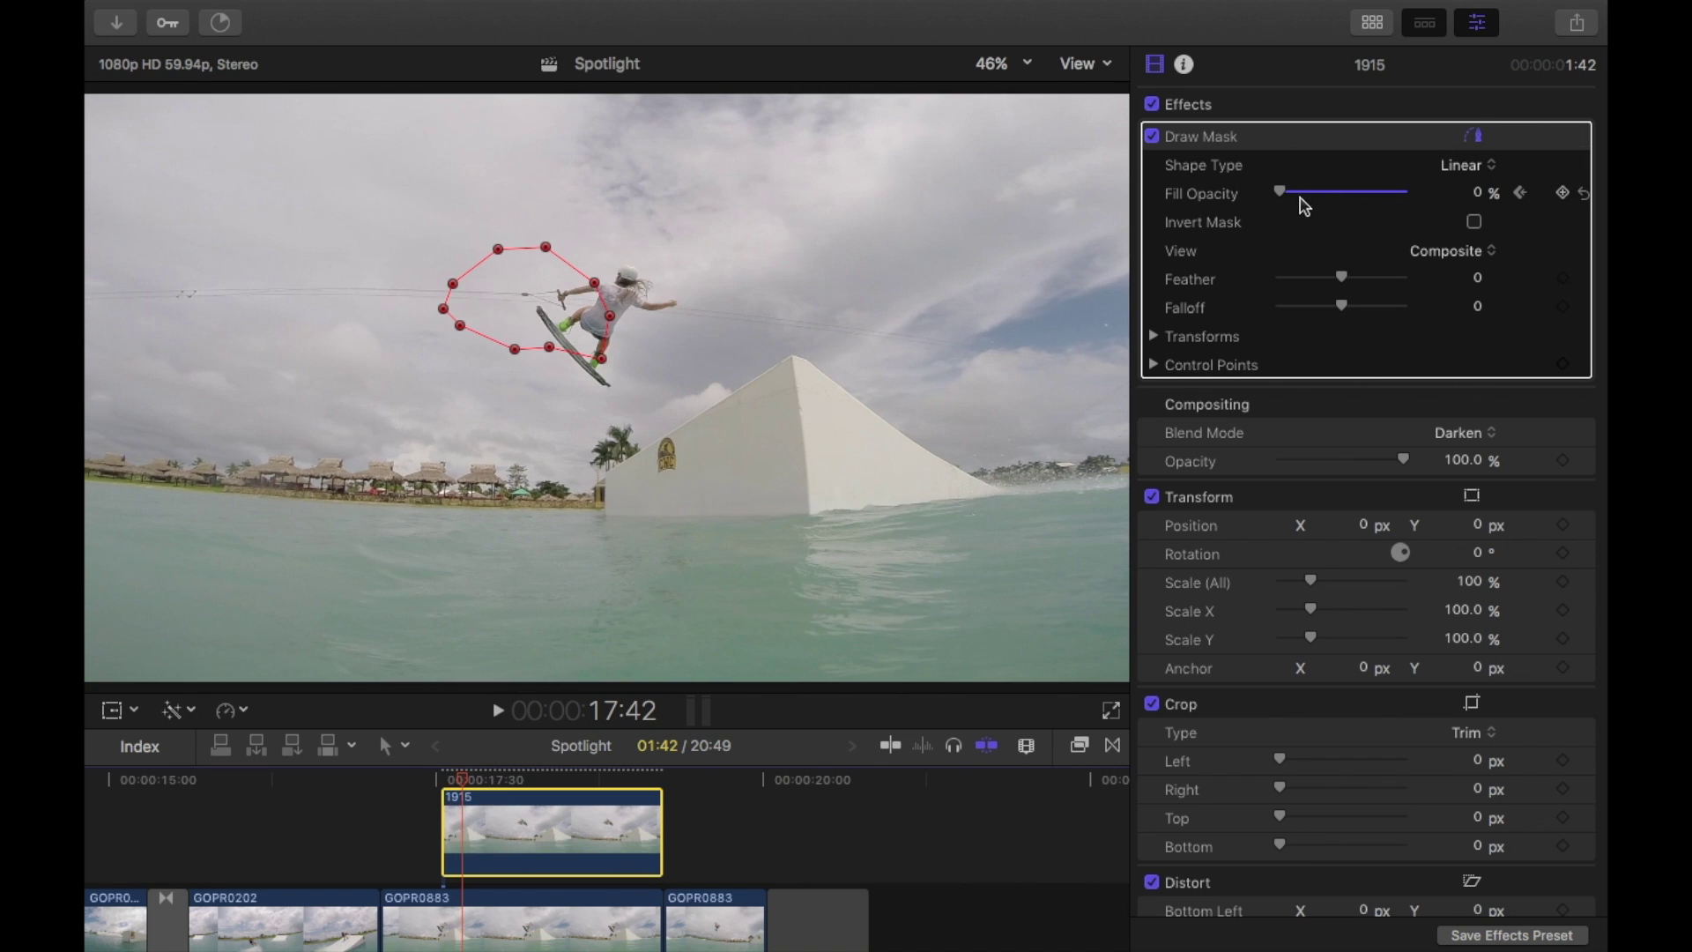
left_click_drag(1282, 191, 1459, 183)
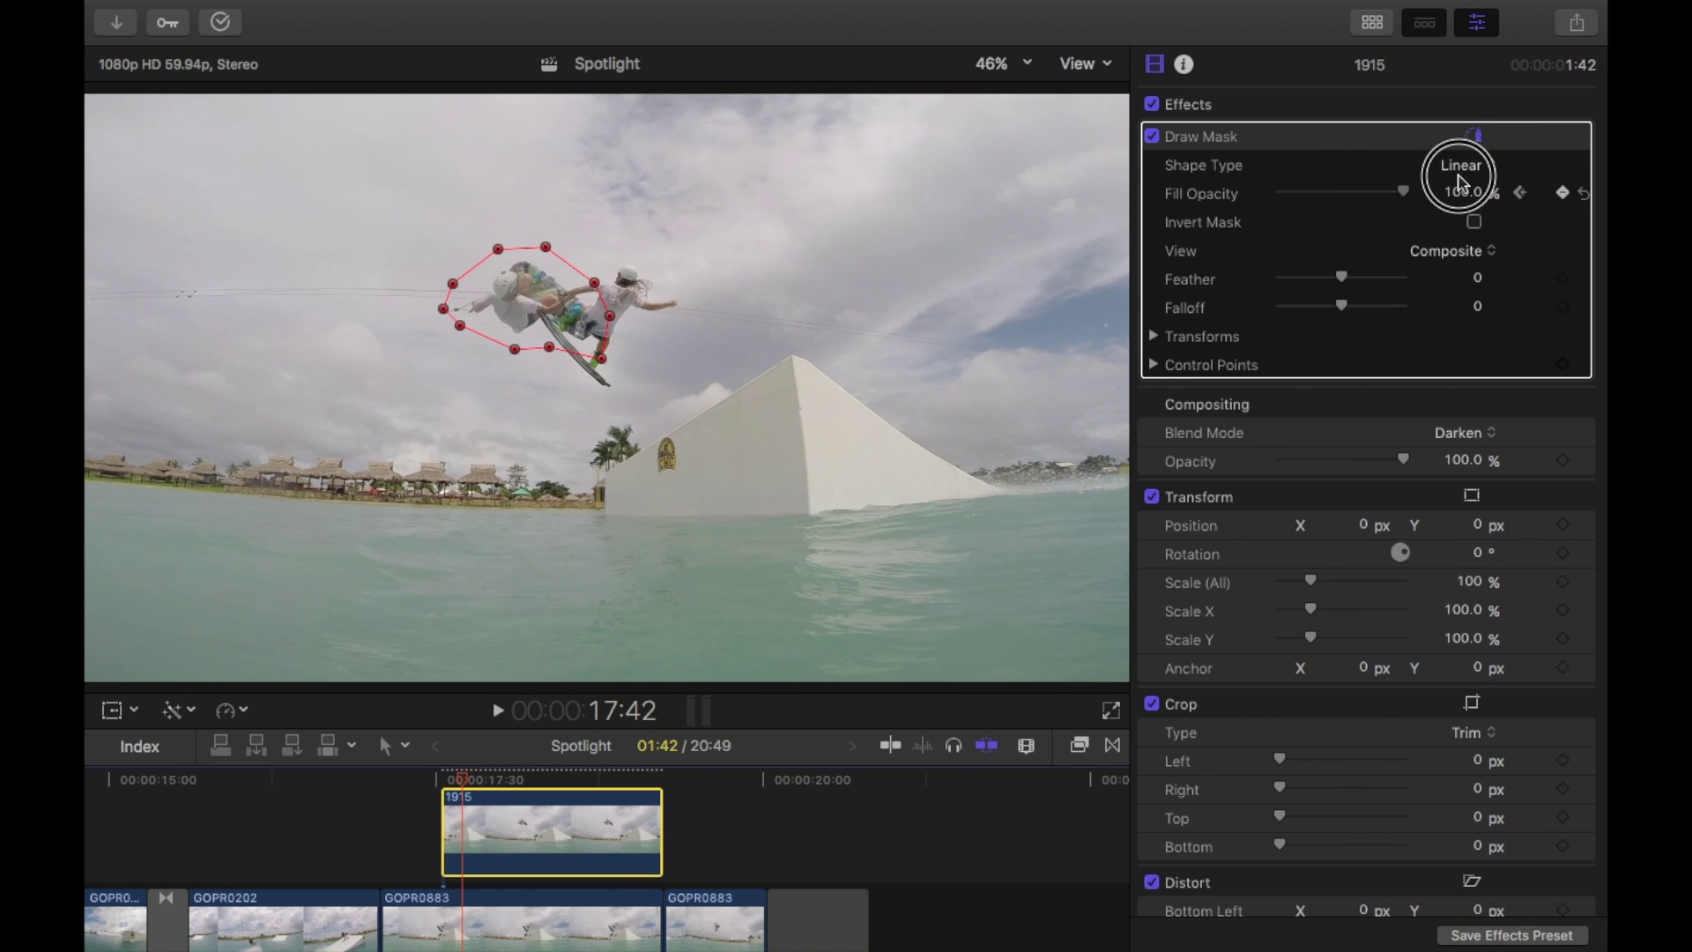
left_click(447, 779)
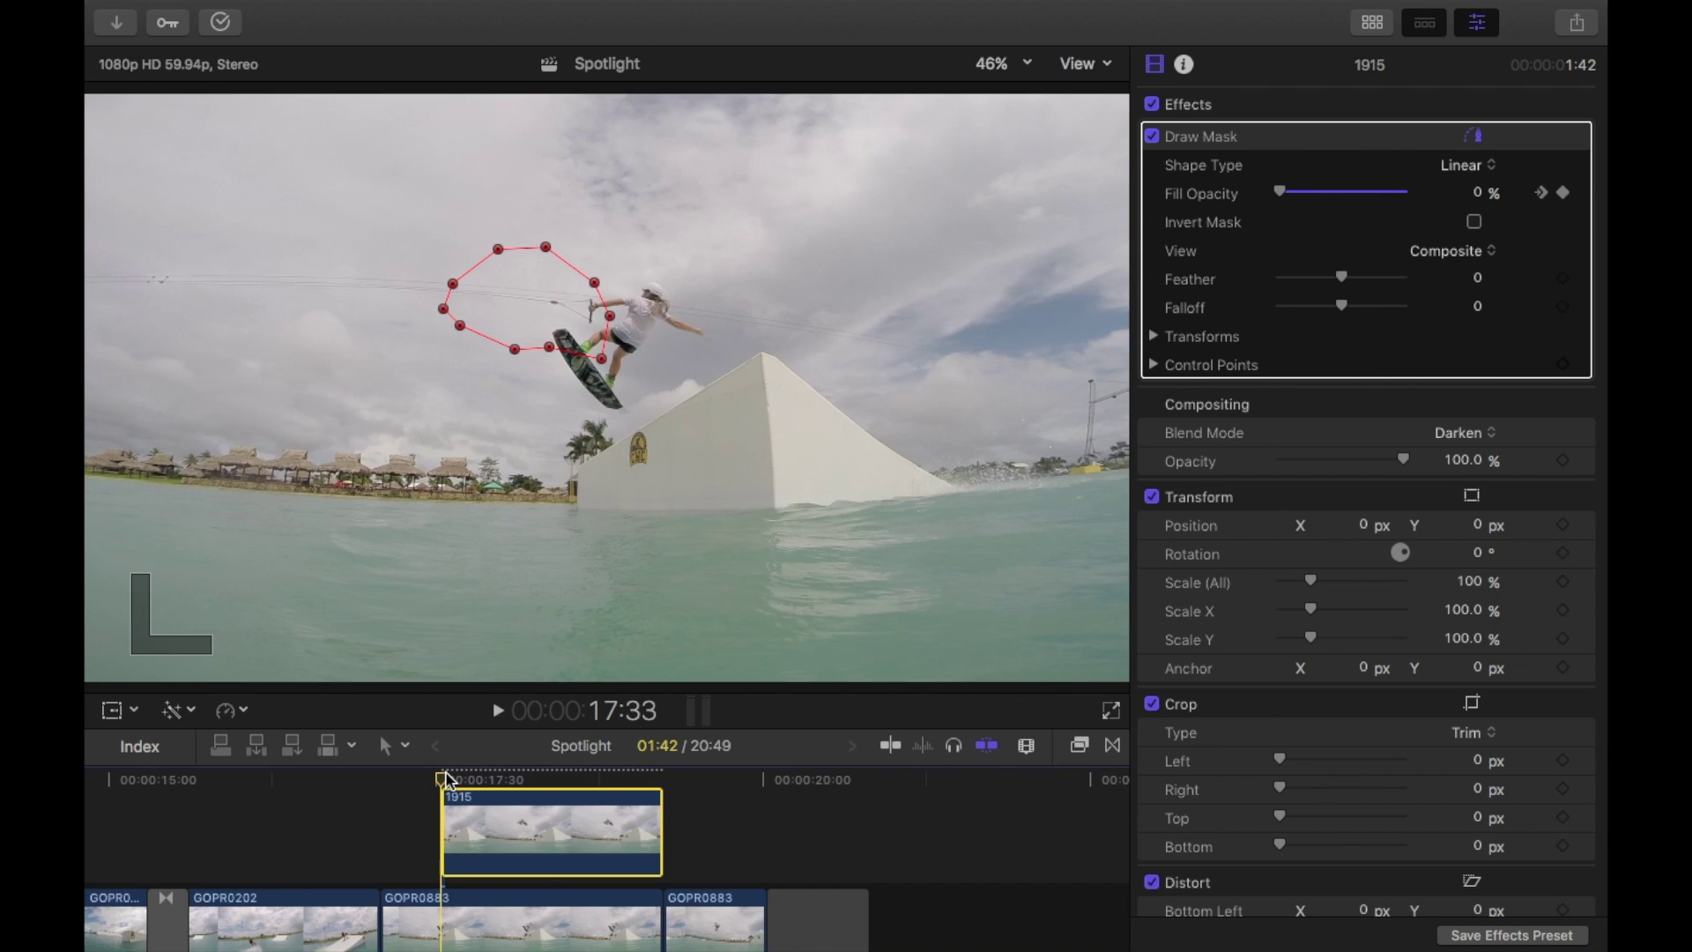
key("space")
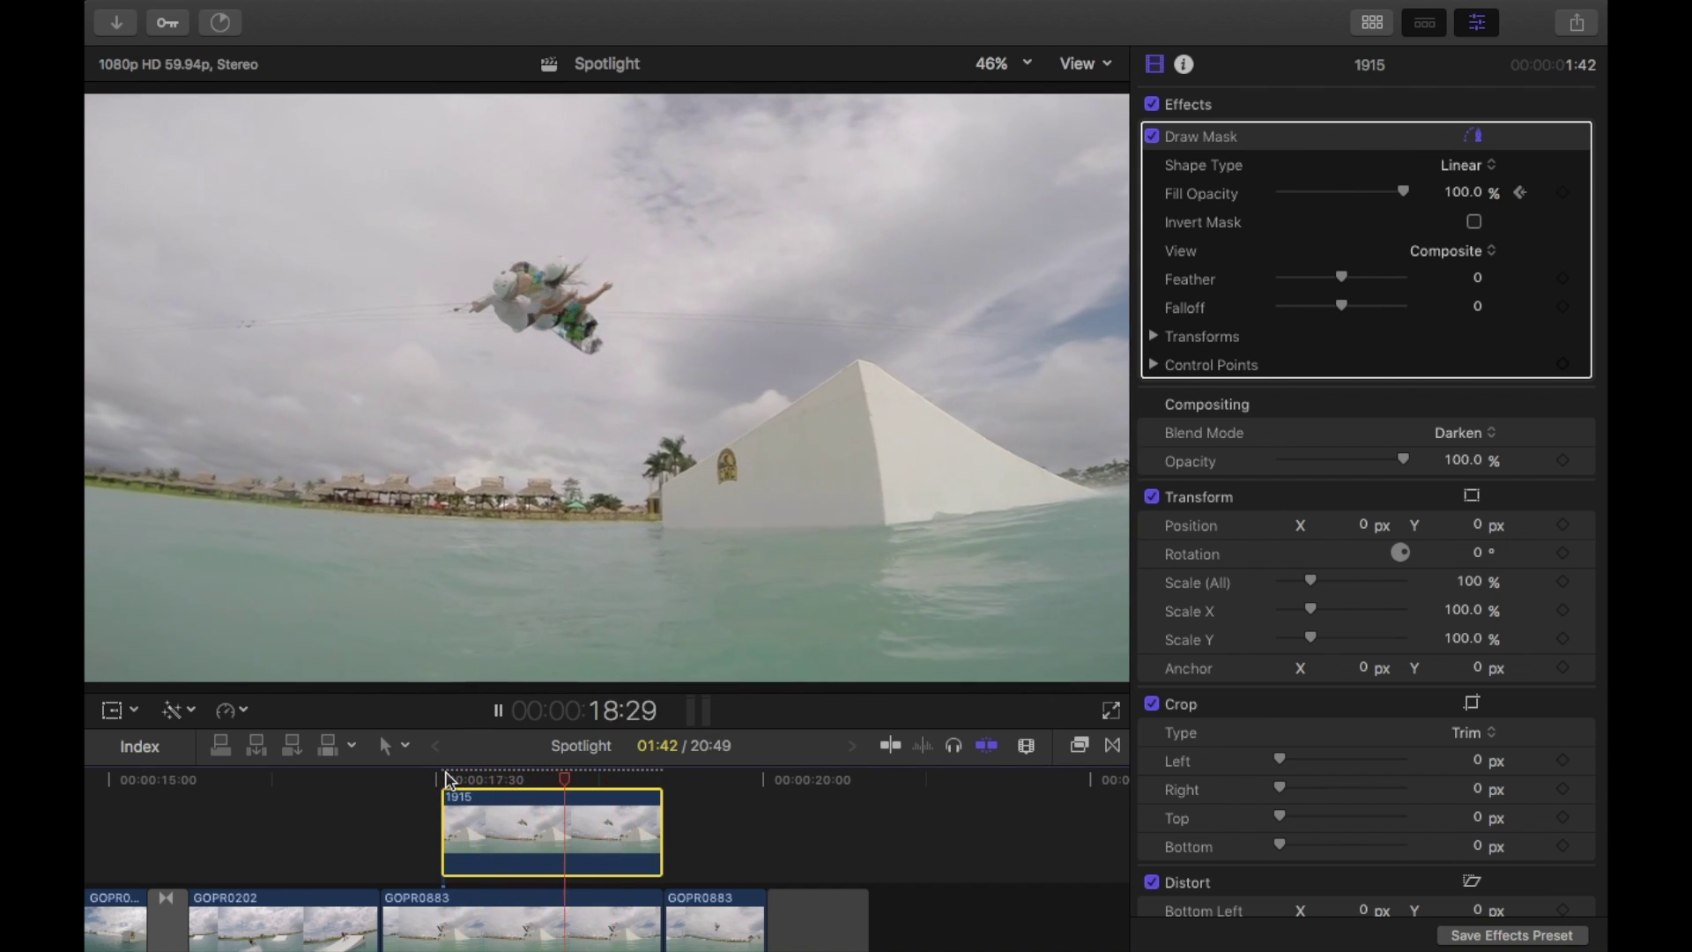